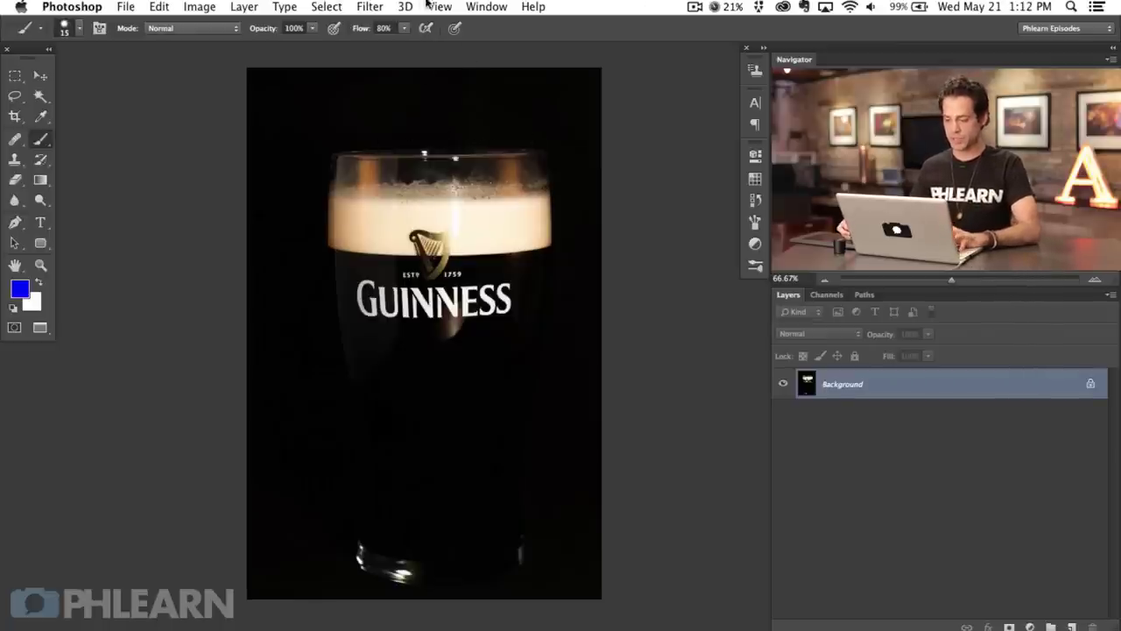
Step: Add a Curves adjustment layer and brighten the image strongly with a point at input 25, output 222
{"action": "scroll", "coordinate": [455, 358], "scroll_direction": "up", "scroll_amount": 2}
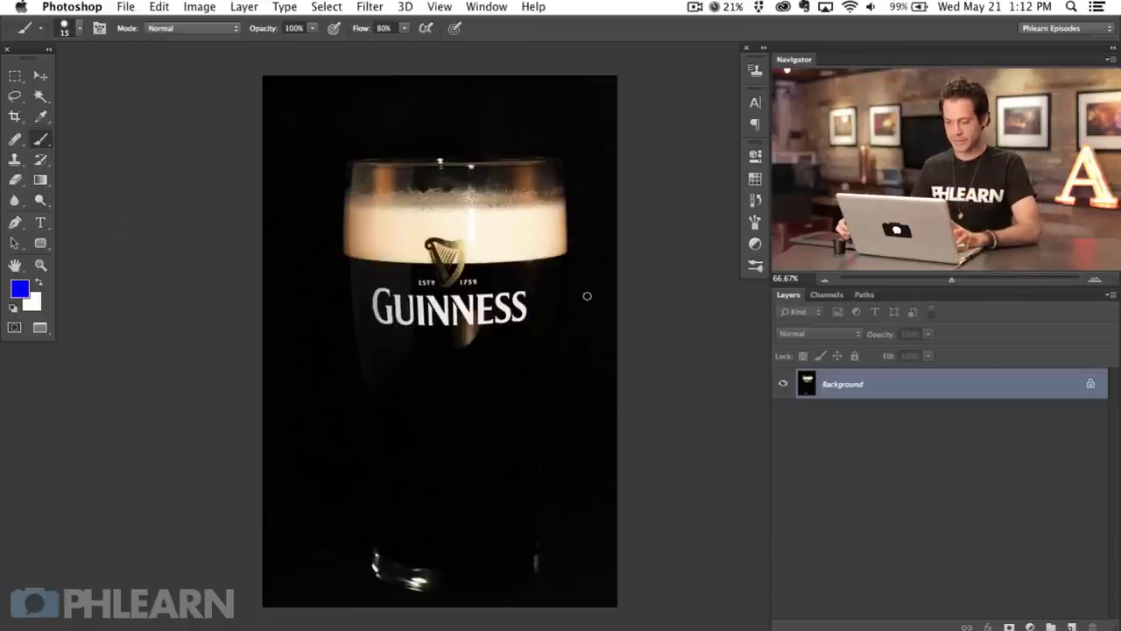
{"action": "left_click", "coordinate": [1030, 628]}
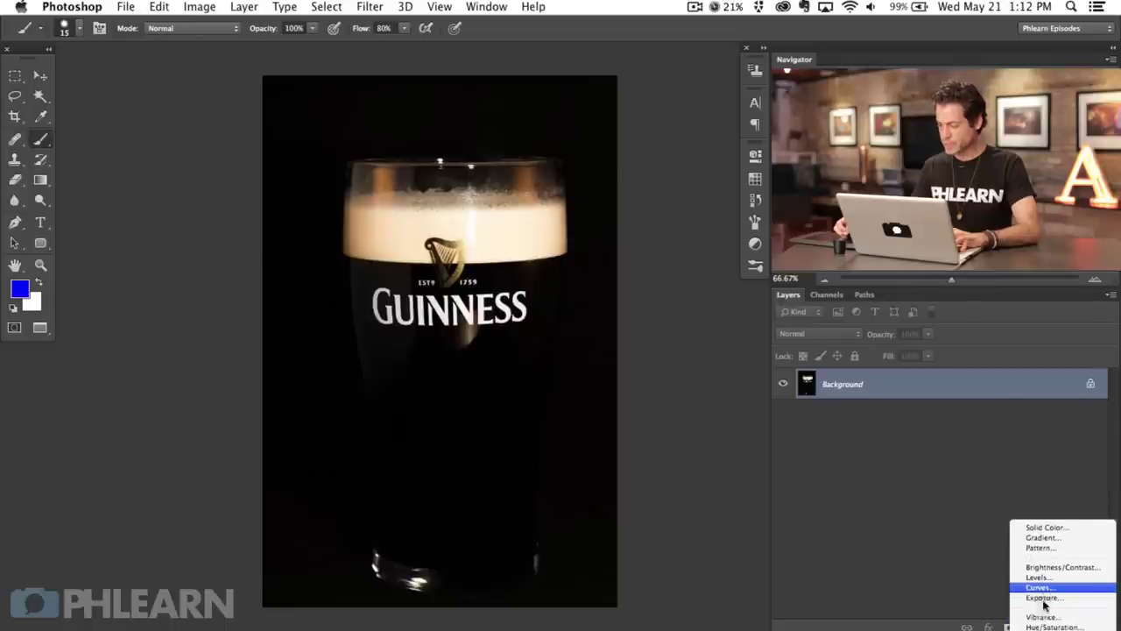
{"action": "left_click", "coordinate": [1042, 587]}
{"action": "left_click_drag", "start_coordinate": [656, 283], "coordinate": [617, 238]}
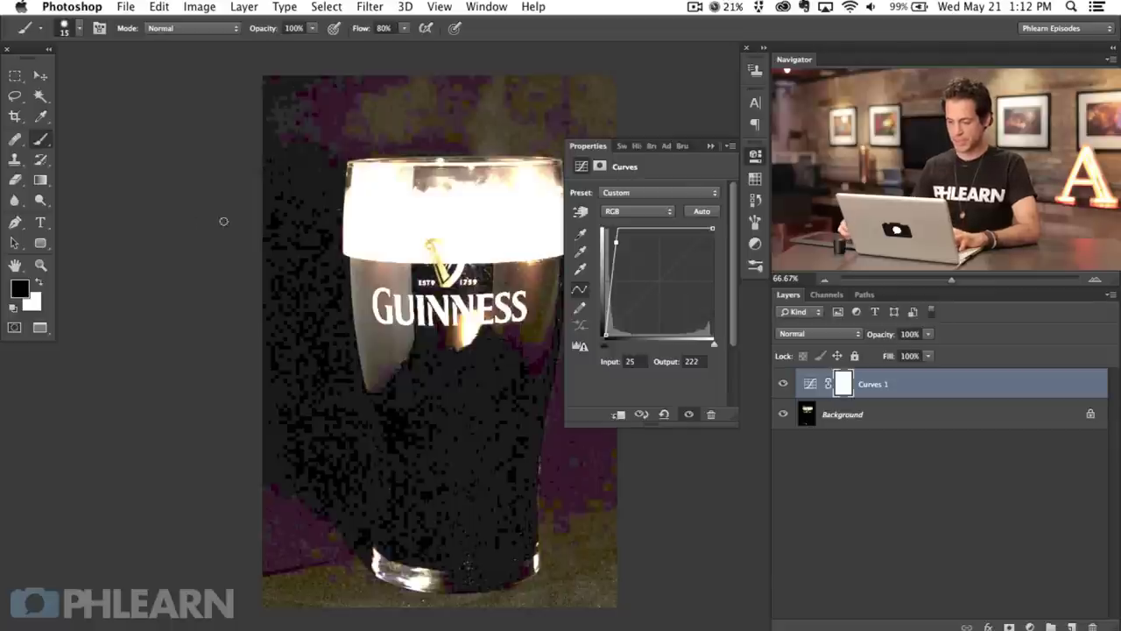
{"action": "left_click", "coordinate": [755, 155]}
{"action": "scroll", "coordinate": [491, 332], "scroll_direction": "right", "scroll_amount": 1}
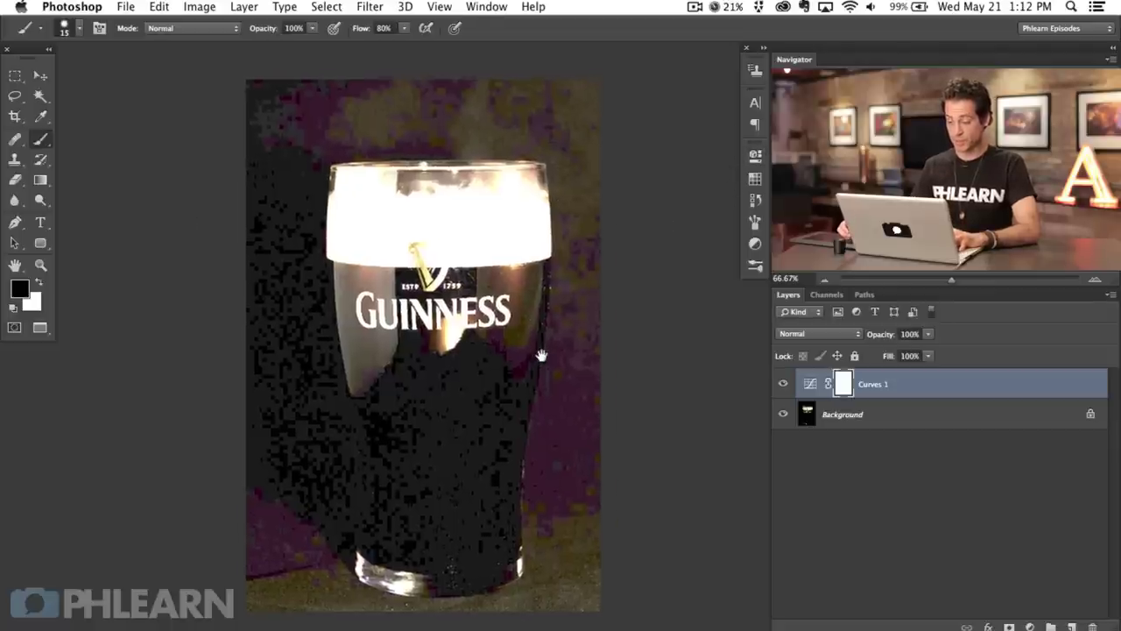
Step: Compare the glass with and without the Curves adjustment and examine its outline against the background
{"action": "key", "text": "super+plus"}
{"action": "left_click_drag", "start_coordinate": [376, 453], "coordinate": [428, 480]}
{"action": "mouse_move", "coordinate": [540, 508]}
{"action": "left_mouse_down"}
{"action": "mouse_move", "coordinate": [546, 432]}
{"action": "mouse_move", "coordinate": [548, 501]}
{"action": "left_mouse_up"}
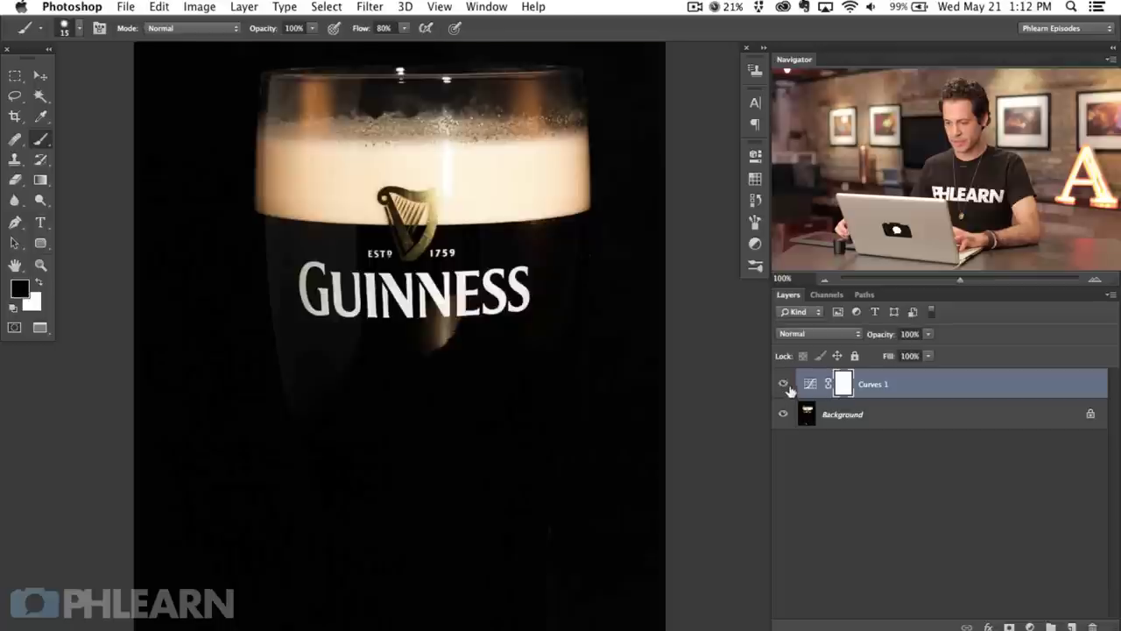
{"action": "left_click", "coordinate": [784, 385]}
{"action": "left_click_drag", "start_coordinate": [508, 367], "coordinate": [495, 324]}
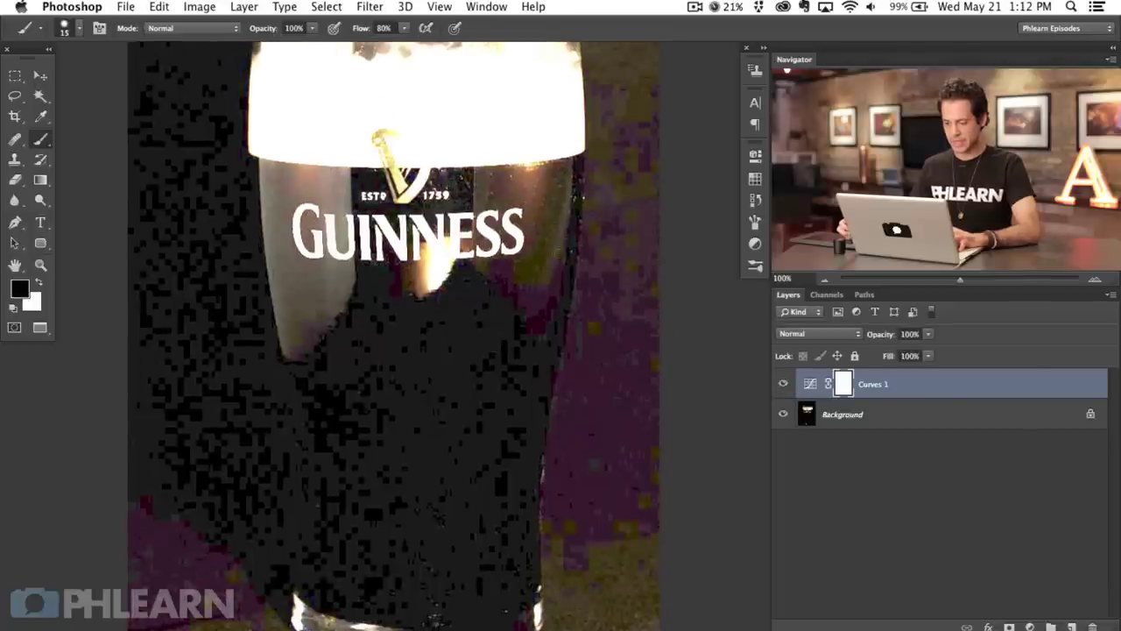
{"action": "scroll", "coordinate": [512, 447], "scroll_direction": "up", "scroll_amount": 3}
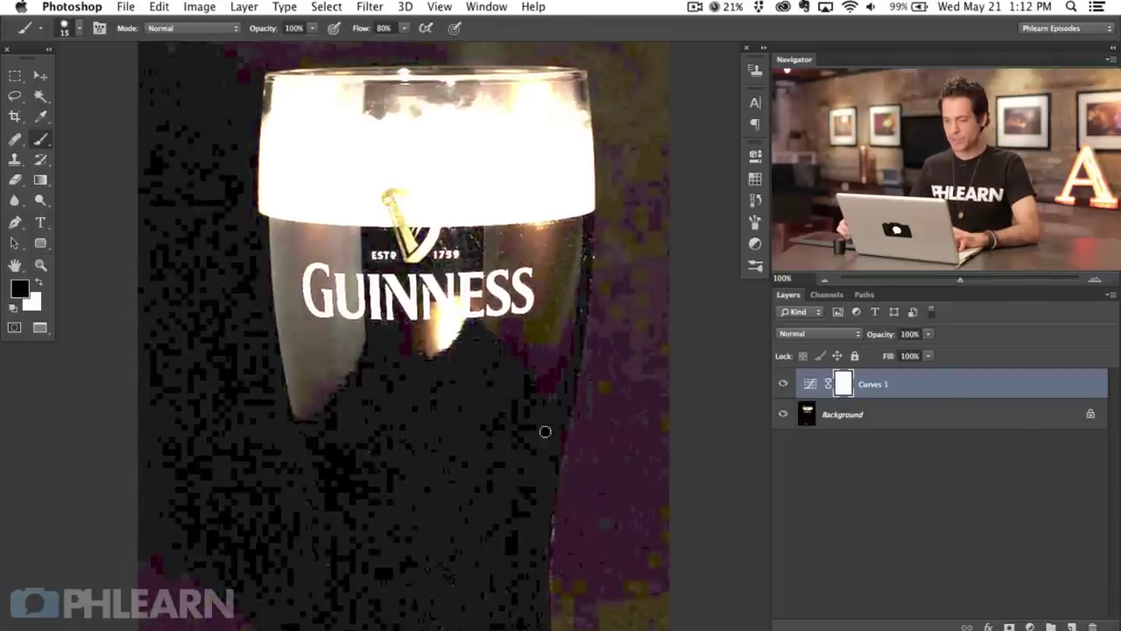
{"action": "scroll", "coordinate": [502, 383], "scroll_direction": "up", "scroll_amount": 1}
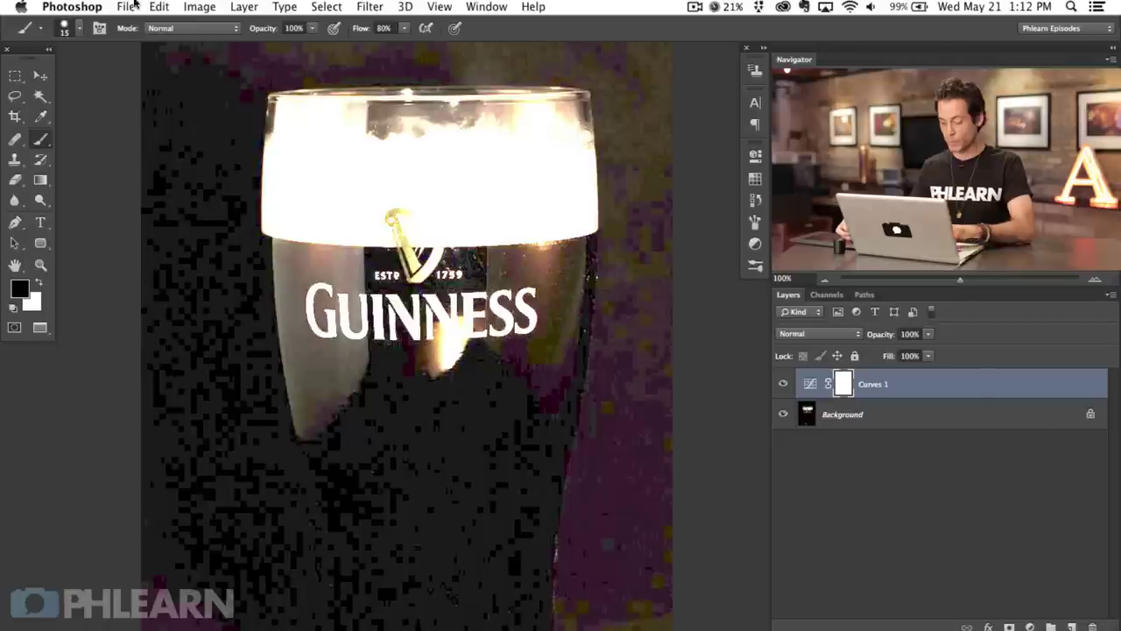
Step: With the Pen tool, start a path above the centre of the glass's rim and curve it to the rim's right corner
{"action": "key", "text": "p"}
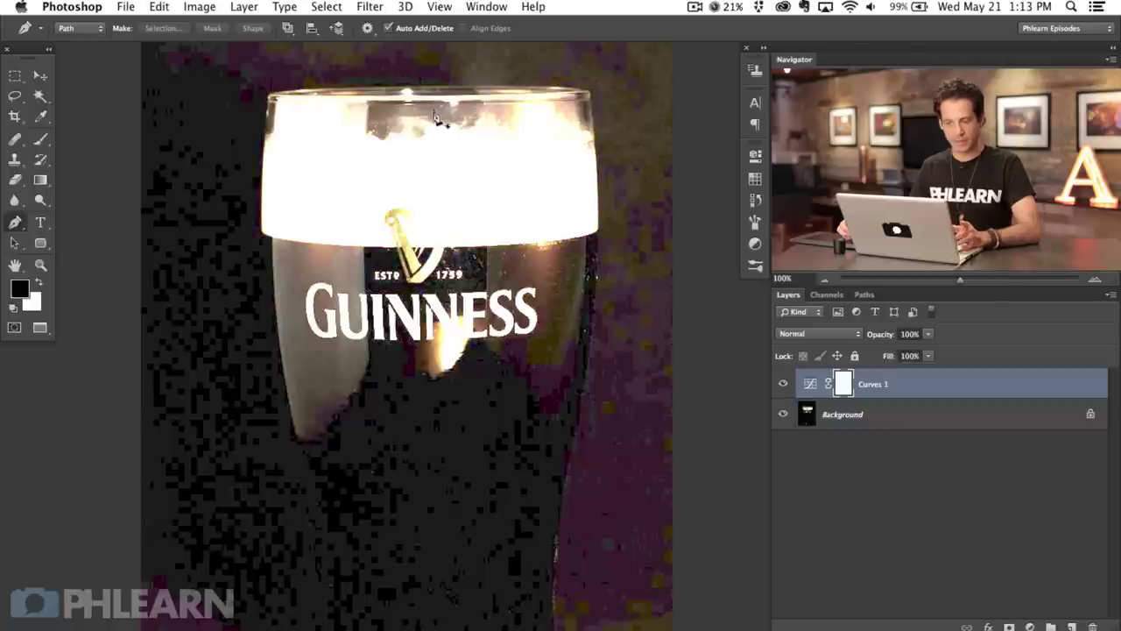
{"action": "left_click", "coordinate": [427, 65]}
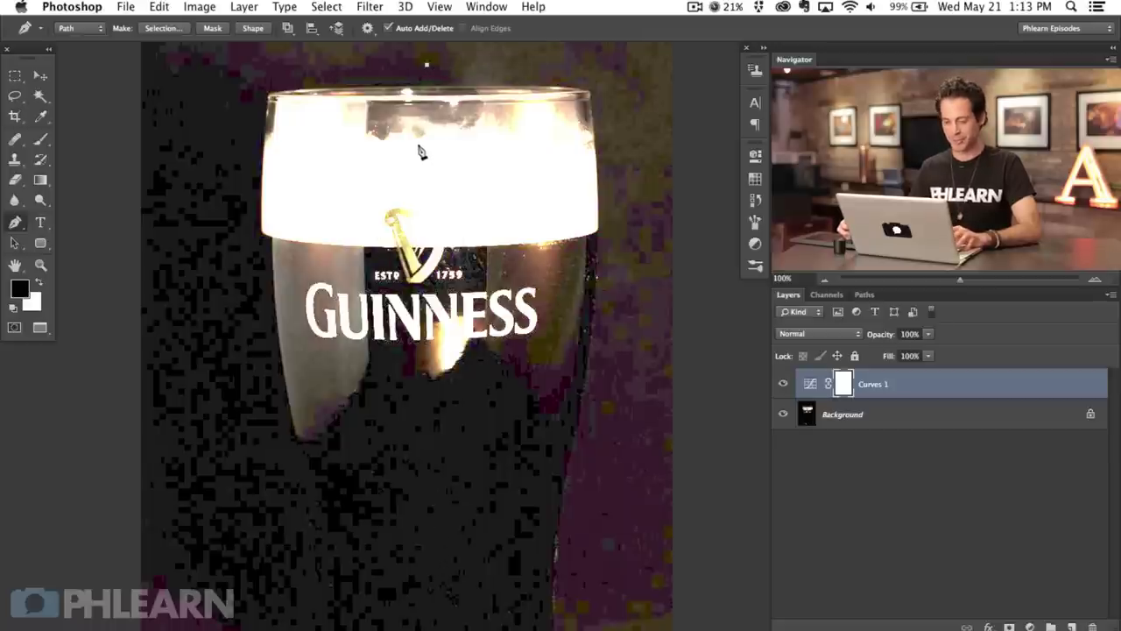
{"action": "left_click", "coordinate": [590, 91]}
{"action": "left_click_drag", "start_coordinate": [596, 99], "coordinate": [604, 125]}
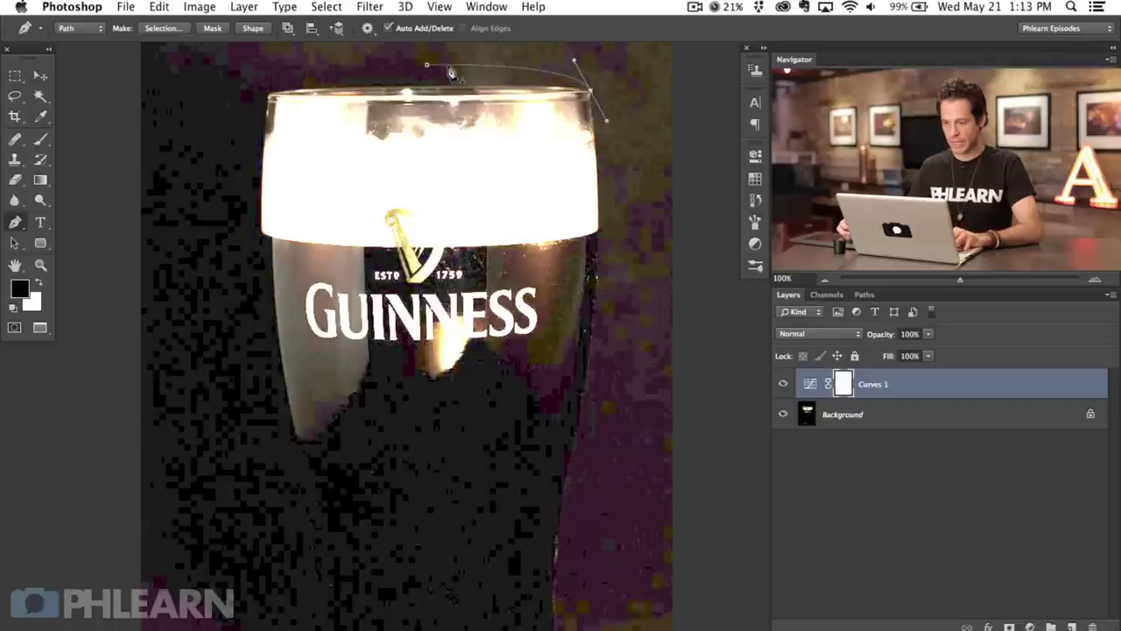
{"action": "key", "text": "super+equal"}
{"action": "scroll", "coordinate": [440, 546], "scroll_direction": "up", "scroll_amount": 10}
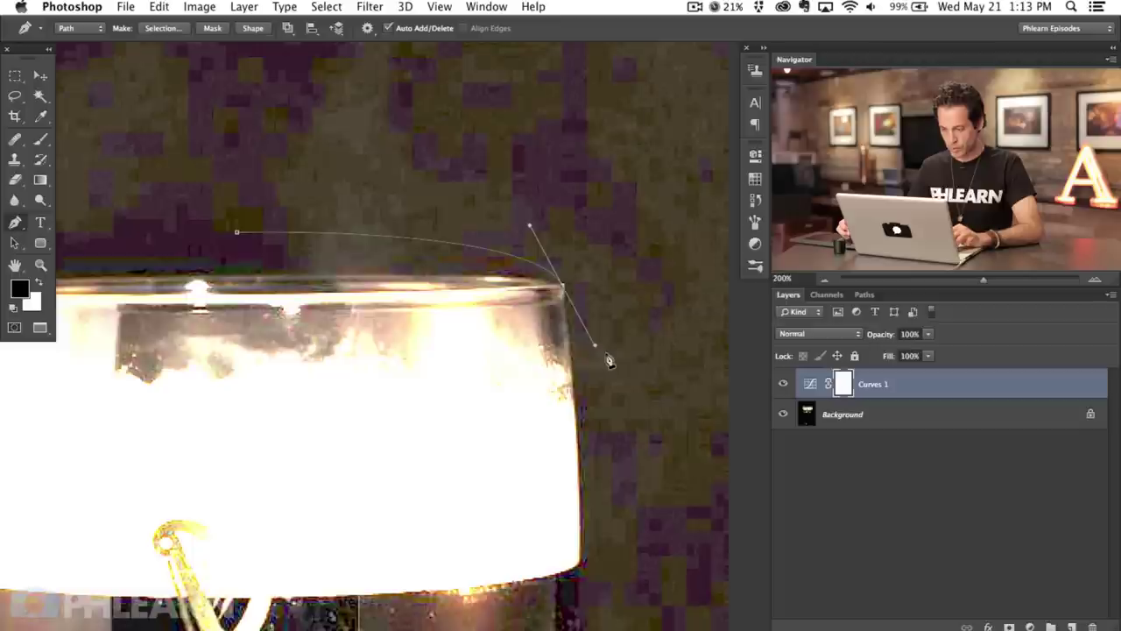
{"action": "left_click_drag", "start_coordinate": [594, 348], "coordinate": [579, 295]}
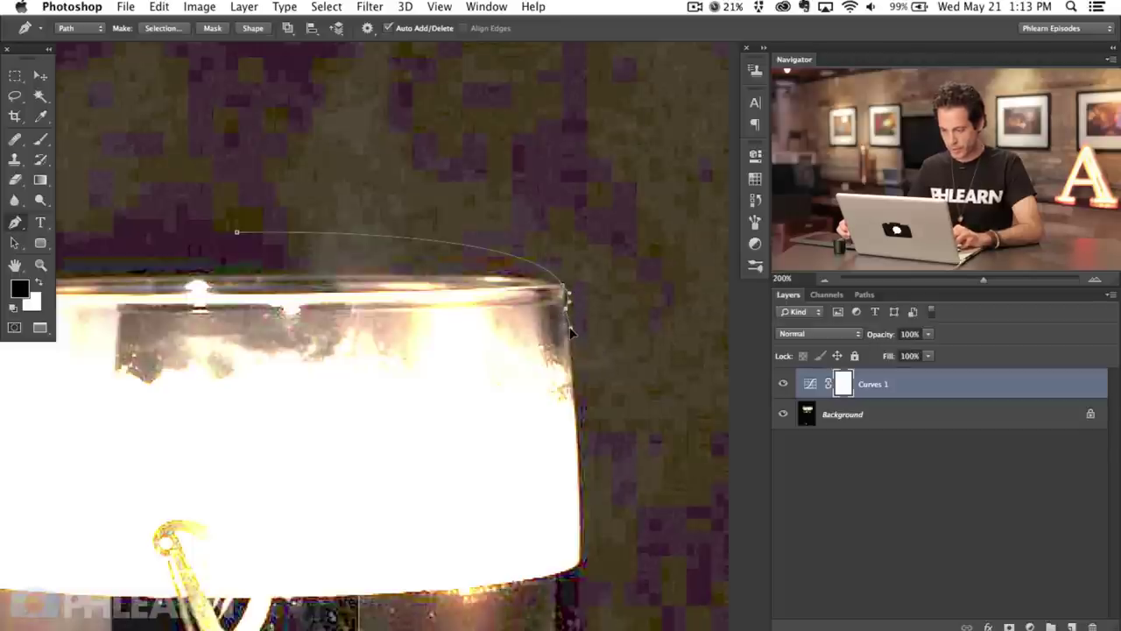
Step: Extend the path down the glass's right side with curved anchors at the waist and base corner, ending at the base's centre
{"action": "key", "text": "super+minus"}
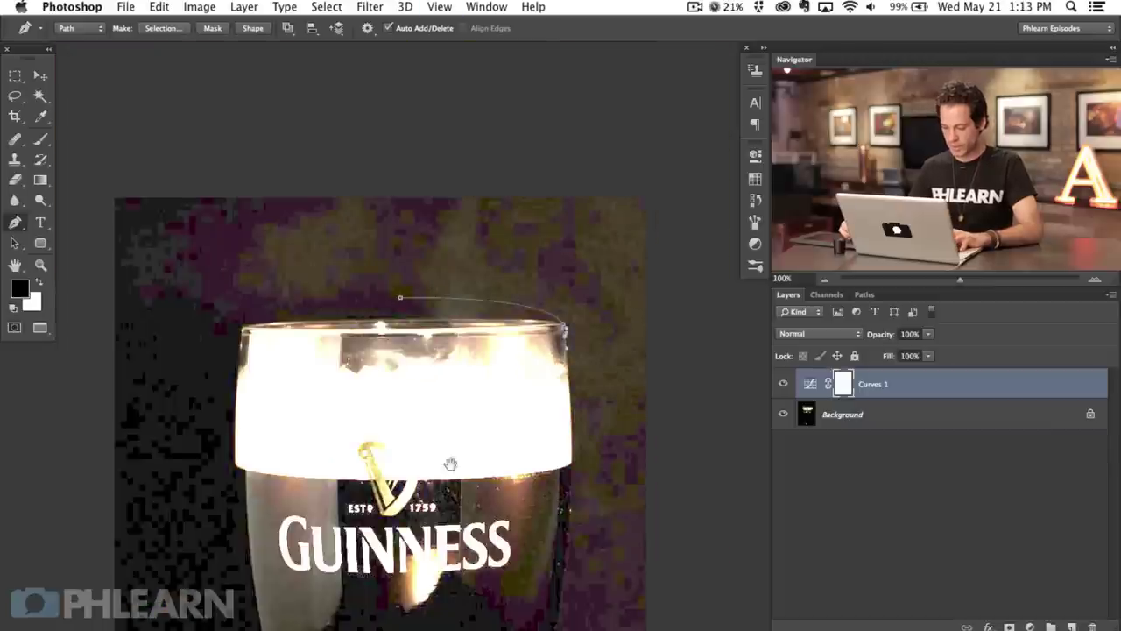
{"action": "scroll", "coordinate": [449, 465], "scroll_direction": "down", "scroll_amount": 5}
{"action": "left_click_drag", "start_coordinate": [456, 447], "coordinate": [464, 419]}
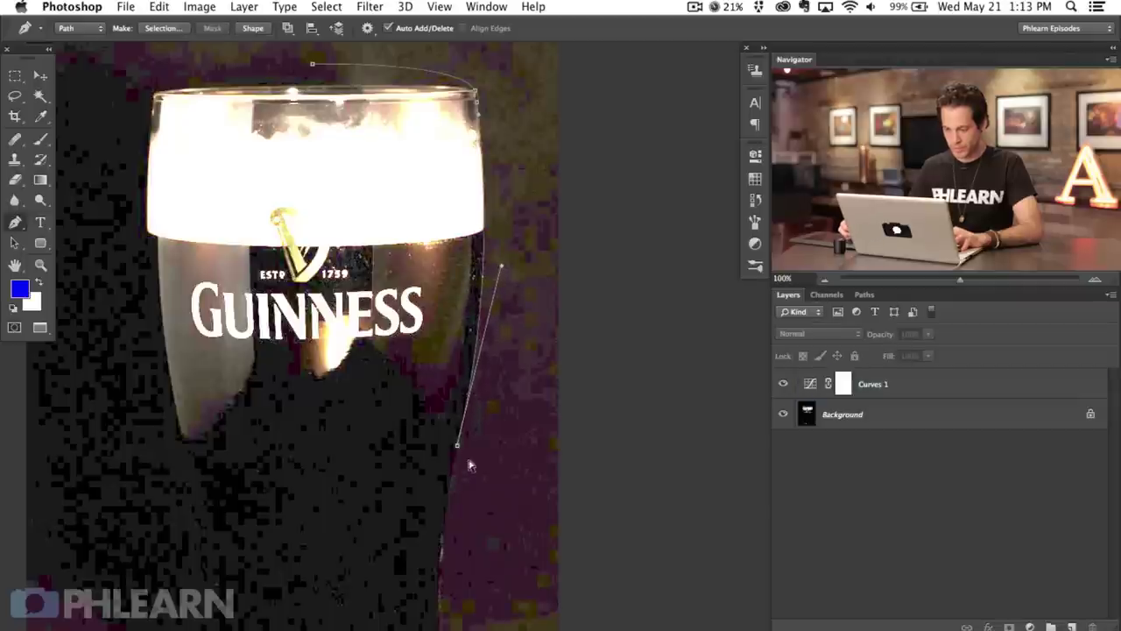
{"action": "scroll", "coordinate": [460, 465], "scroll_direction": "down", "scroll_amount": 5}
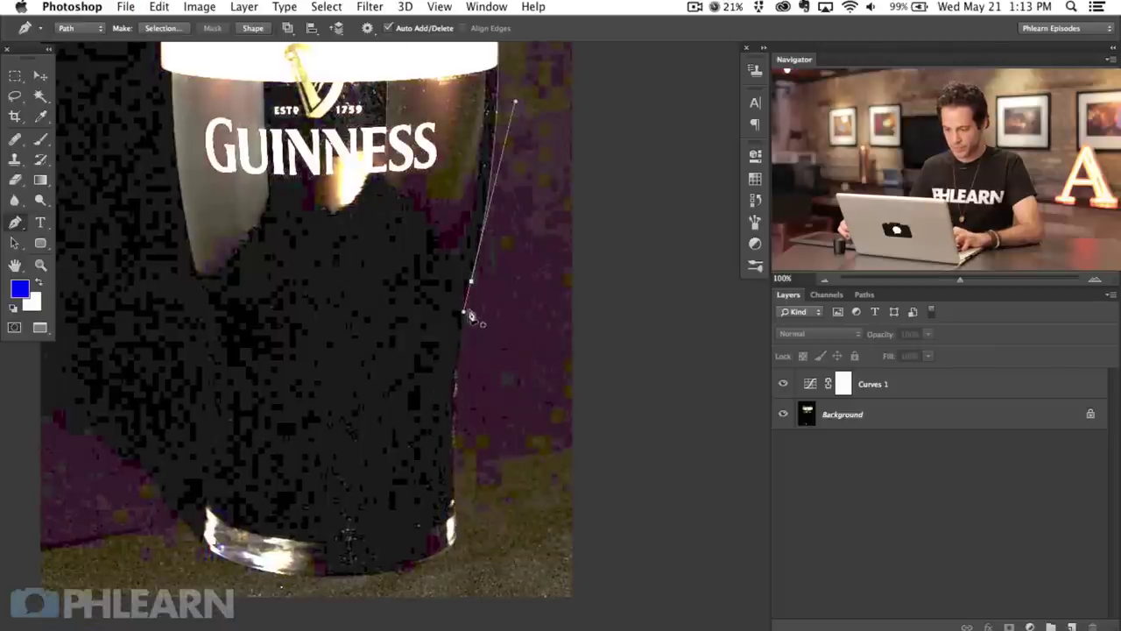
{"action": "left_click", "coordinate": [455, 517]}
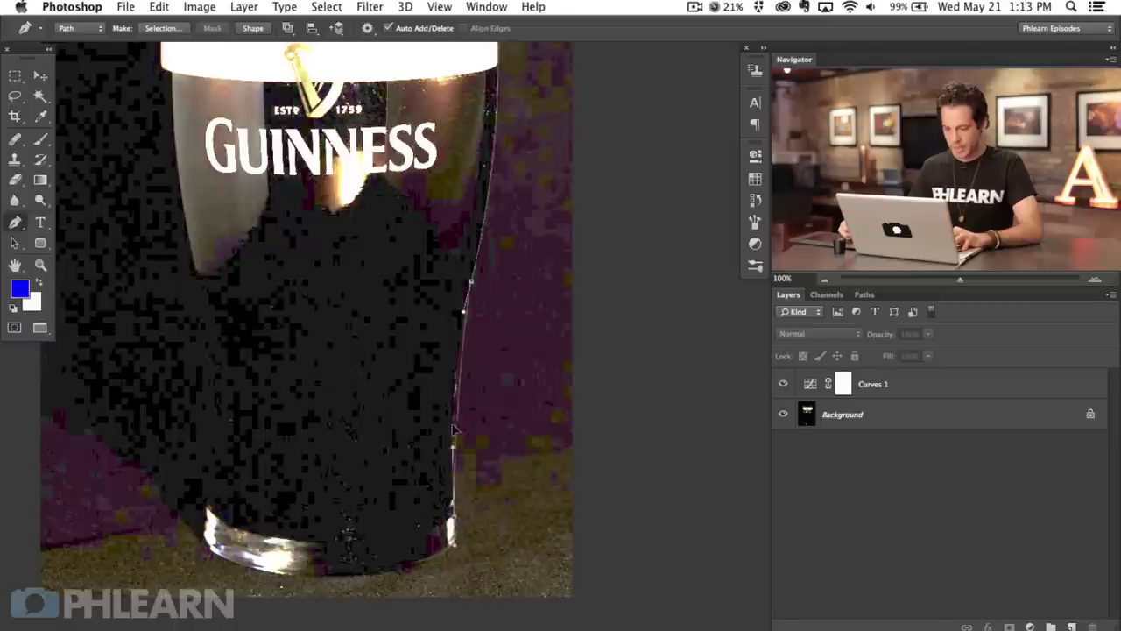
{"action": "left_click", "coordinate": [449, 371]}
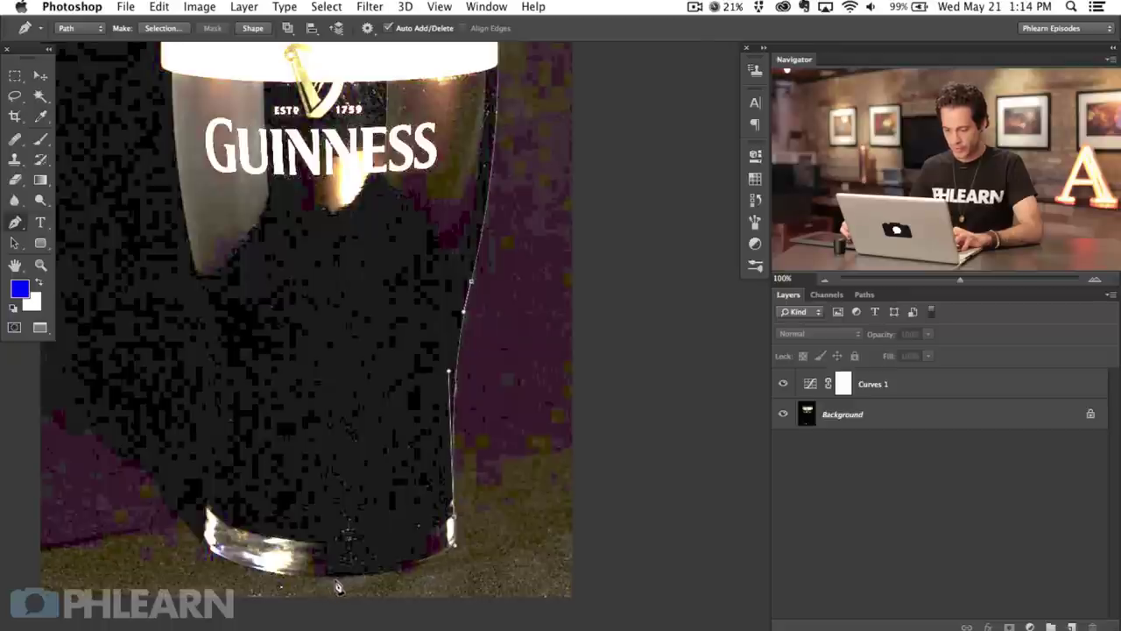
{"action": "left_click_drag", "start_coordinate": [338, 582], "coordinate": [312, 580]}
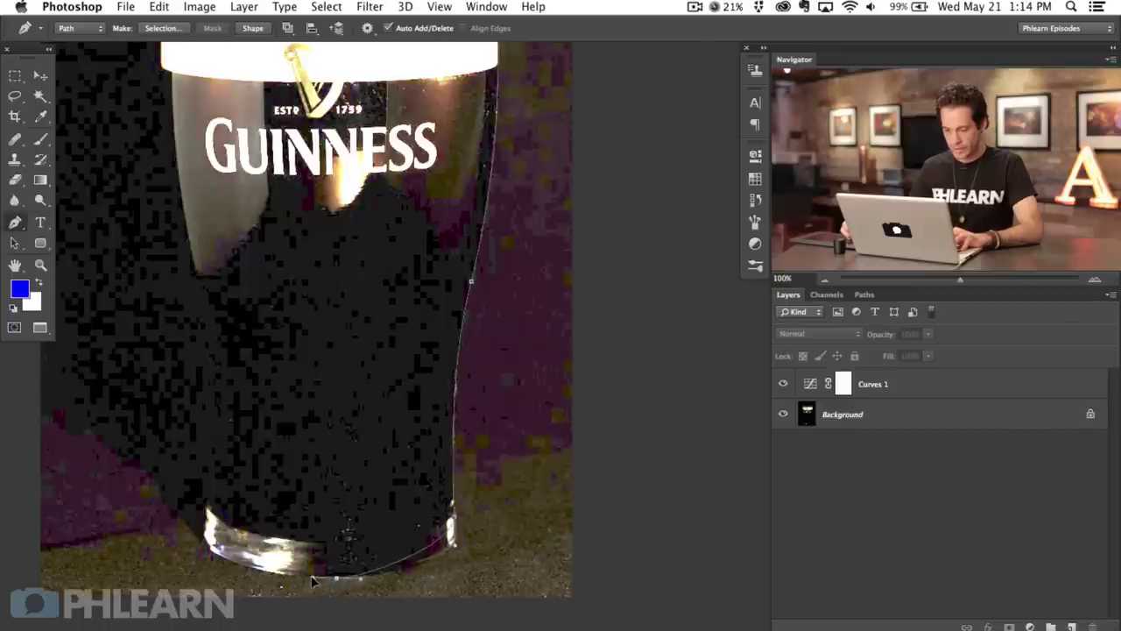
Step: Reshape the path's curve along the base and add an anchor point near the glass's lower-right corner
{"action": "key", "text": "super+plus"}
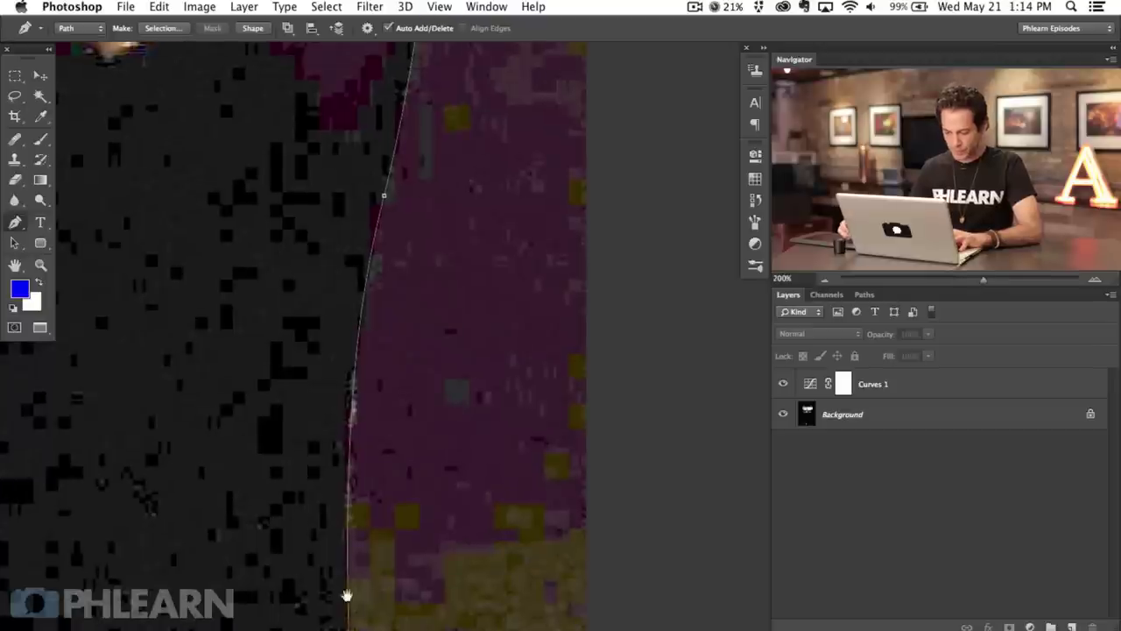
{"action": "scroll", "coordinate": [372, 250], "scroll_direction": "down", "scroll_amount": 10}
{"action": "scroll", "coordinate": [371, 250], "scroll_direction": "up", "scroll_amount": 5}
{"action": "scroll", "coordinate": [371, 250], "scroll_direction": "left", "scroll_amount": 3}
{"action": "left_click_drag", "start_coordinate": [363, 402], "coordinate": [450, 392]}
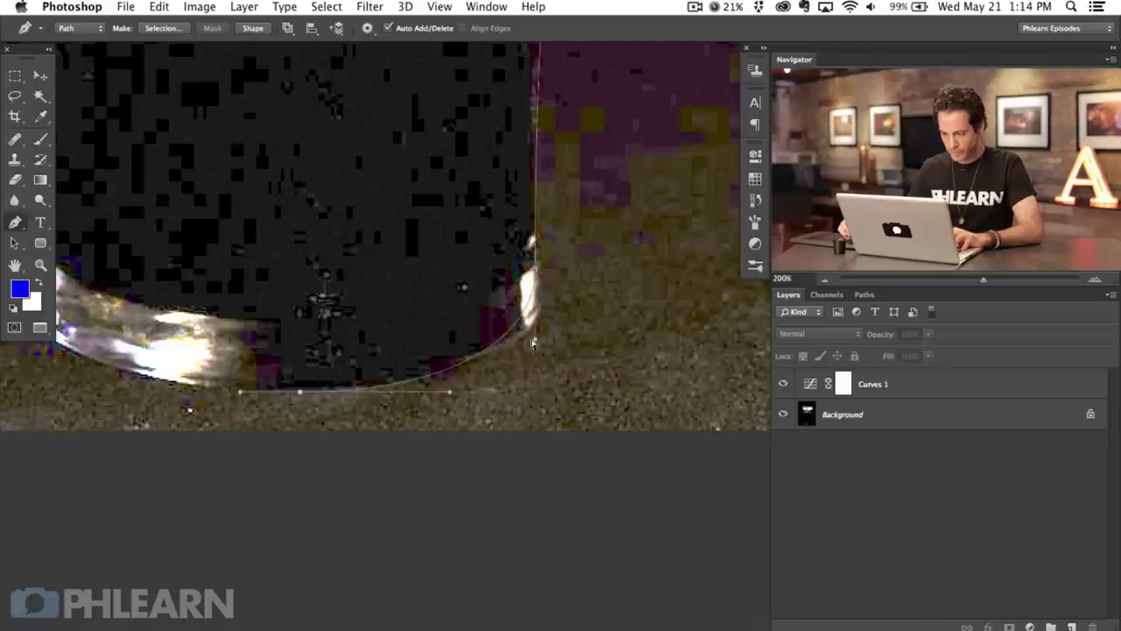
{"action": "left_click", "coordinate": [486, 351]}
{"action": "left_click_drag", "start_coordinate": [489, 353], "coordinate": [497, 365]}
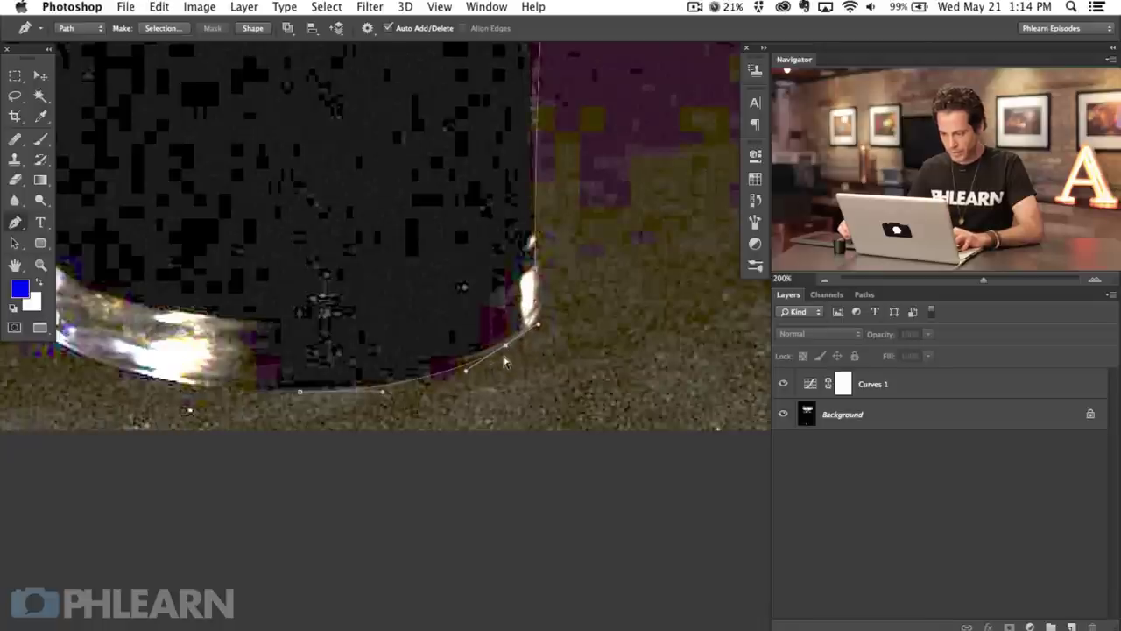
{"action": "left_click_drag", "start_coordinate": [536, 306], "coordinate": [543, 318]}
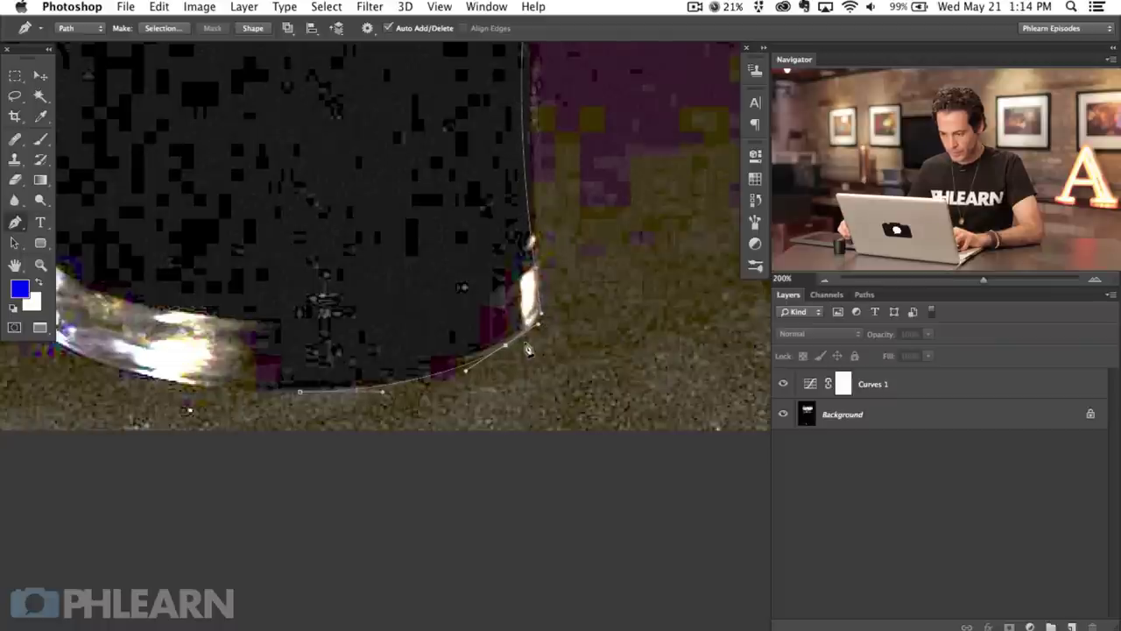
Step: Adjust the path's curve handles so its lower right side follows the glass edge between waist and base
{"action": "scroll", "coordinate": [508, 349], "scroll_direction": "up", "scroll_amount": 5}
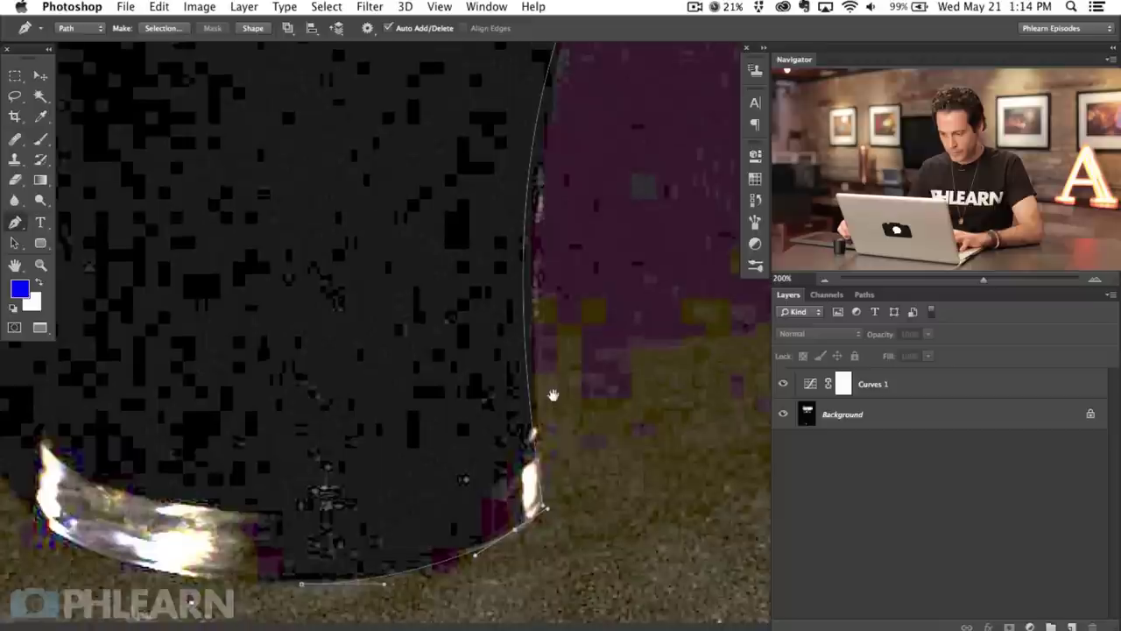
{"action": "left_click_drag", "start_coordinate": [532, 434], "coordinate": [517, 166]}
{"action": "scroll", "coordinate": [500, 110], "scroll_direction": "up", "scroll_amount": 12}
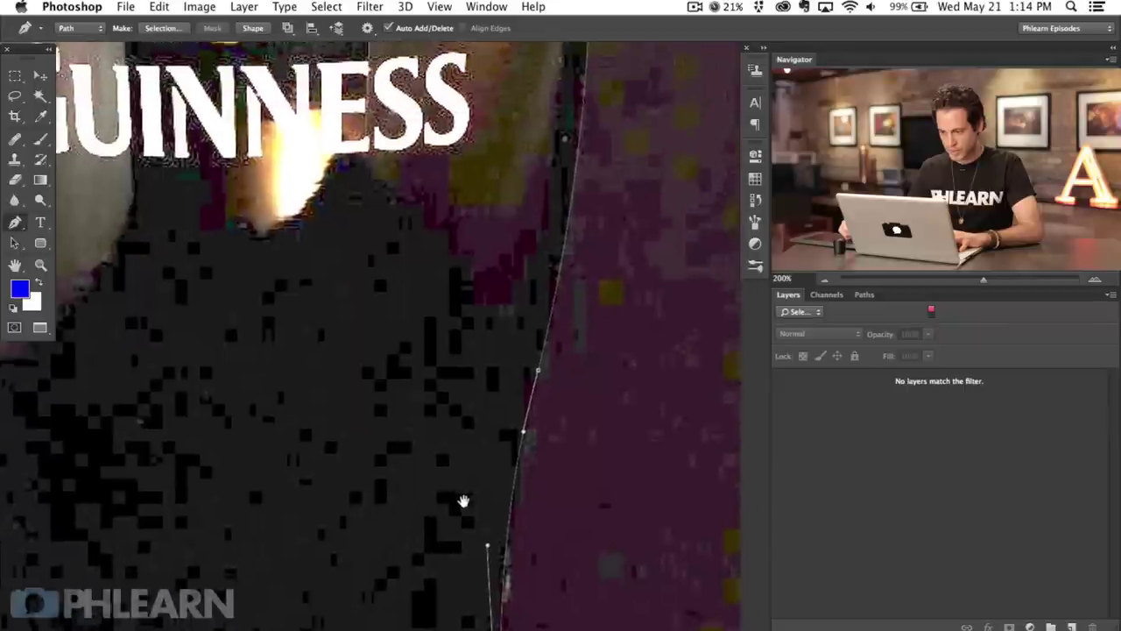
{"action": "left_click_drag", "start_coordinate": [453, 301], "coordinate": [589, 357]}
{"action": "scroll", "coordinate": [588, 357], "scroll_direction": "down", "scroll_amount": 10}
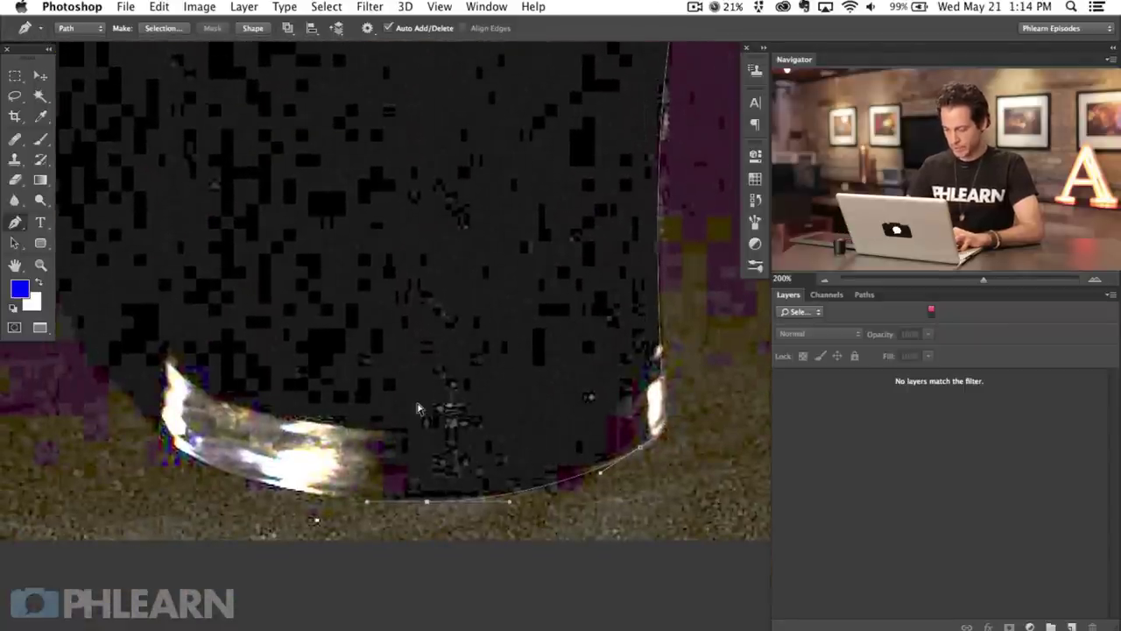
Step: Set the layer filter back to Kind to list all layers
{"action": "key", "text": "super+minus"}
{"action": "key", "text": "super+minus"}
{"action": "left_click_drag", "start_coordinate": [606, 296], "coordinate": [540, 300]}
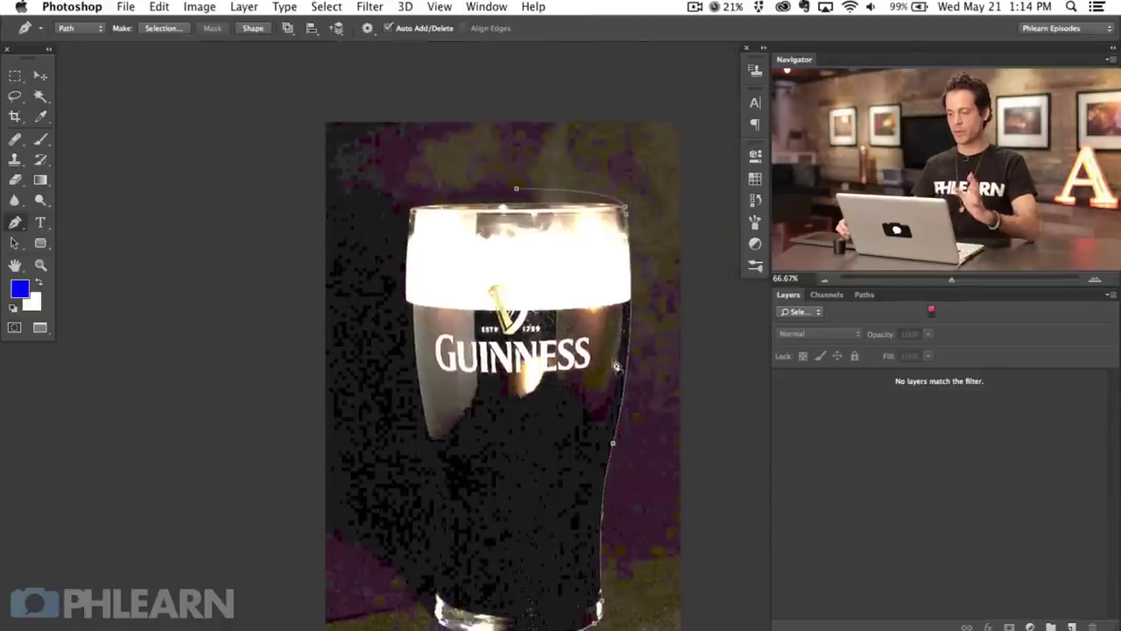
{"action": "left_click", "coordinate": [799, 311]}
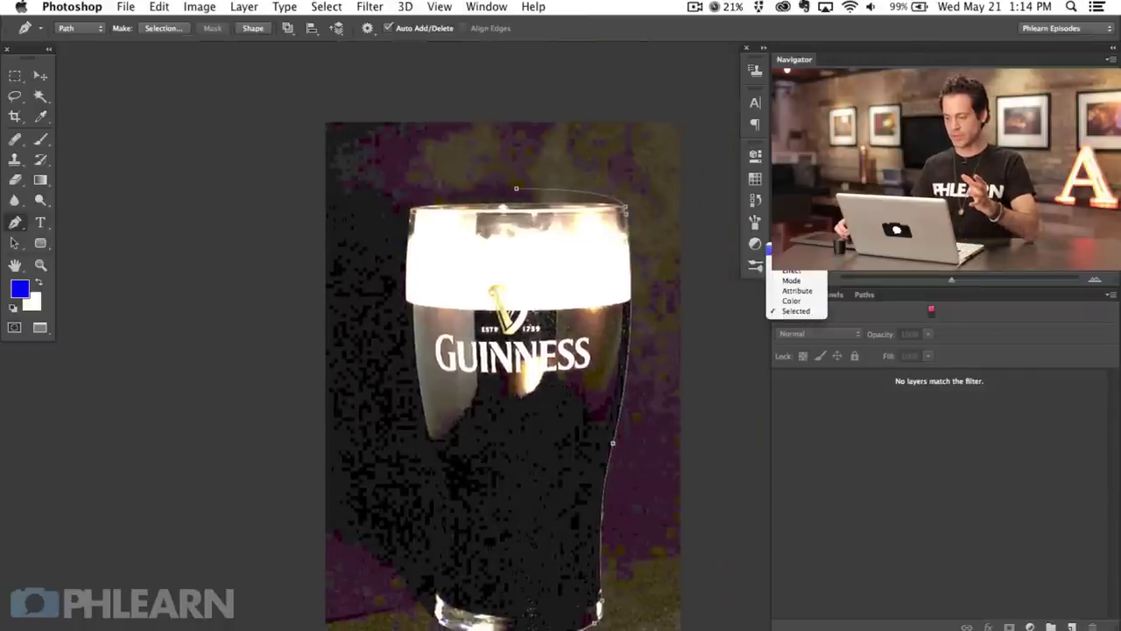
{"action": "left_click", "coordinate": [792, 250]}
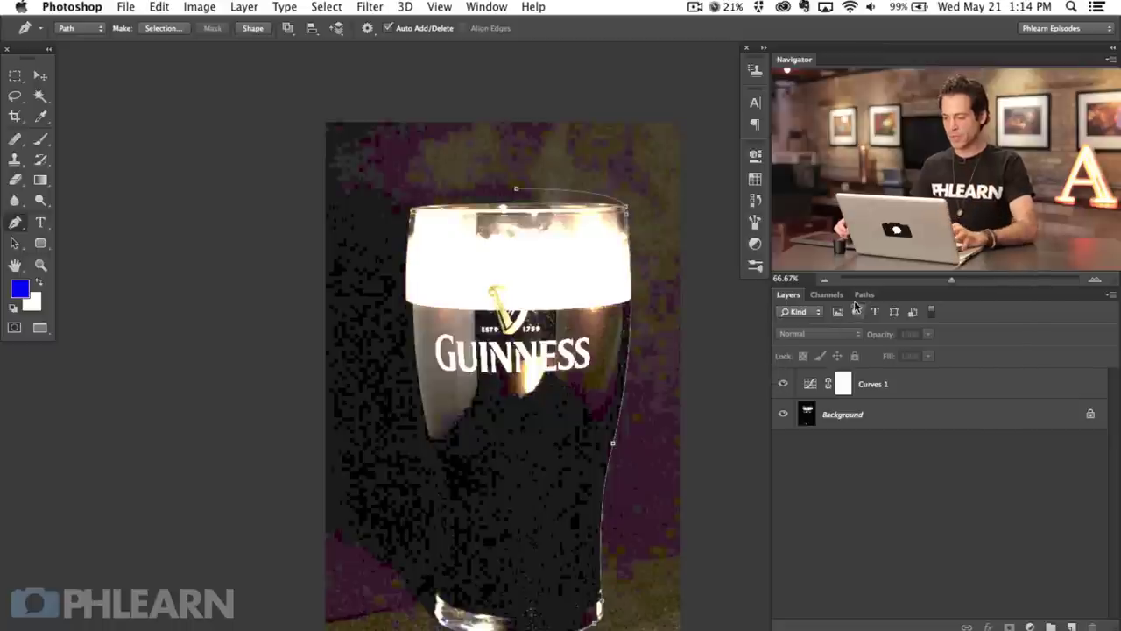
Step: Save the work path under the name guiness1
{"action": "left_click", "coordinate": [864, 296]}
{"action": "double_click", "coordinate": [810, 323]}
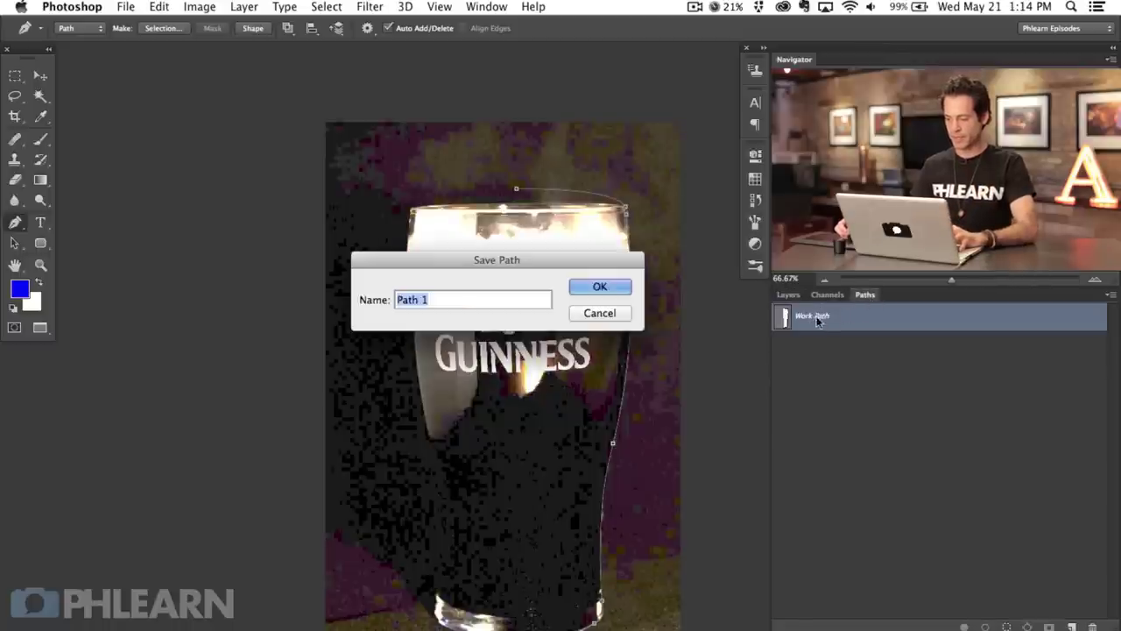
{"action": "type", "text": "guiness1"}
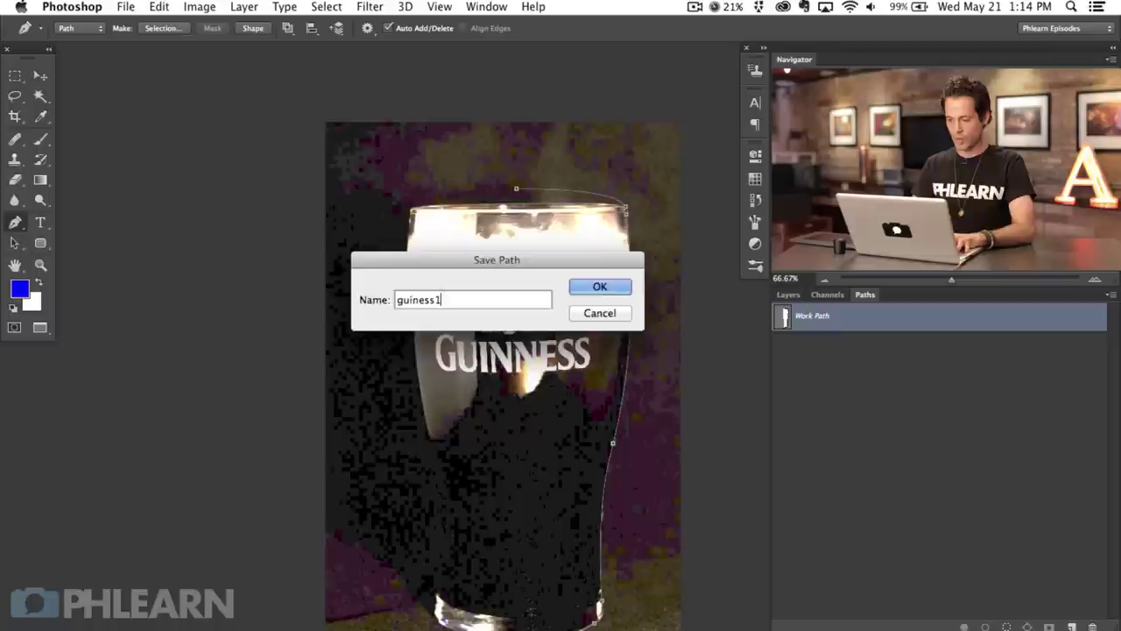
{"action": "key", "text": "Return"}
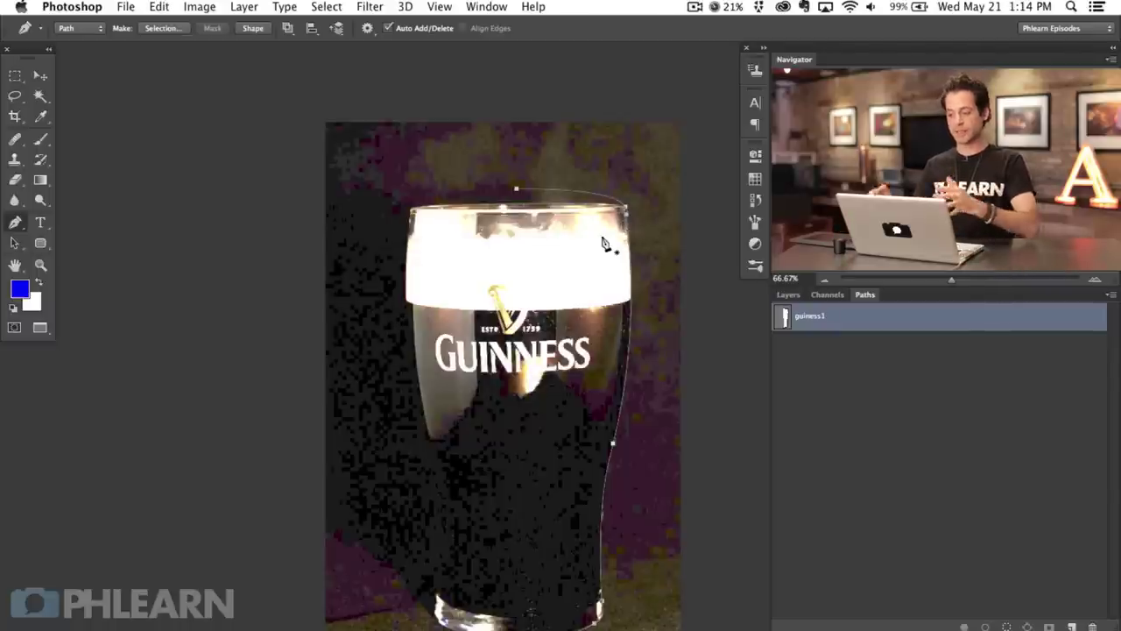
Step: Load the guiness1 path as a selection and add a new empty layer above Curves 1
{"action": "left_click", "coordinate": [786, 317], "text": "super"}
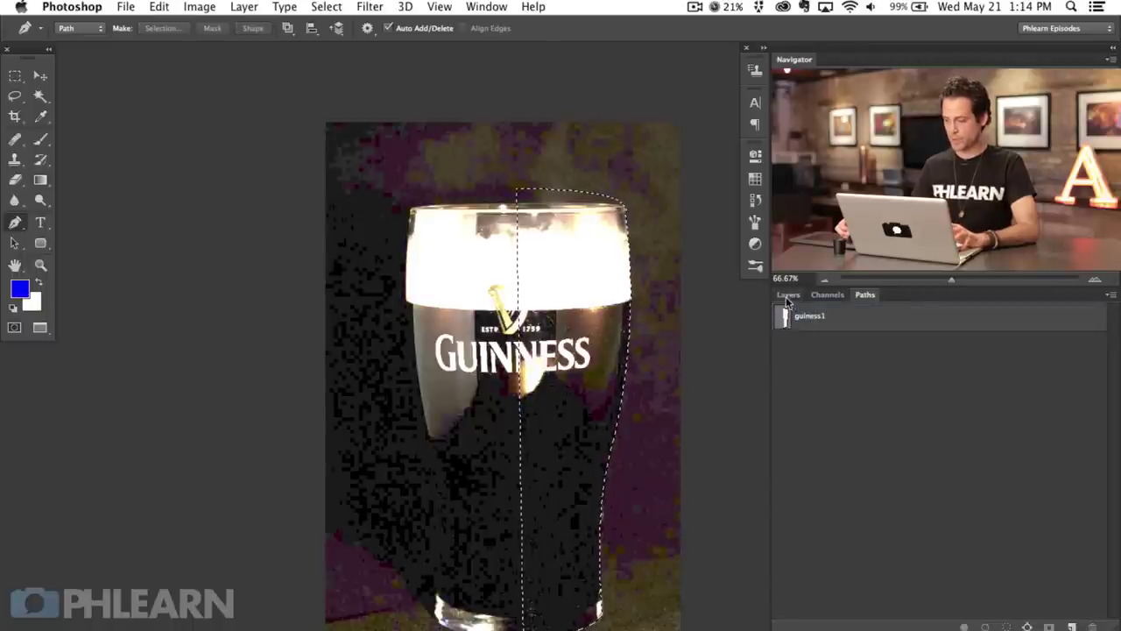
{"action": "left_click", "coordinate": [789, 295]}
{"action": "left_click", "coordinate": [907, 390]}
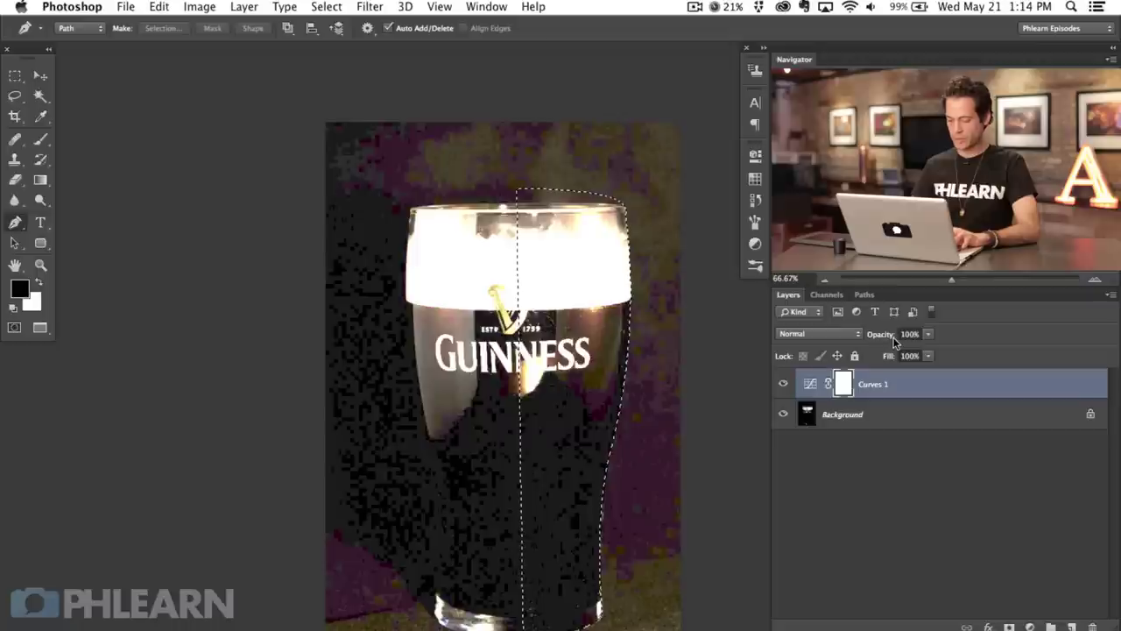
{"action": "key", "text": "super+shift+alt+n"}
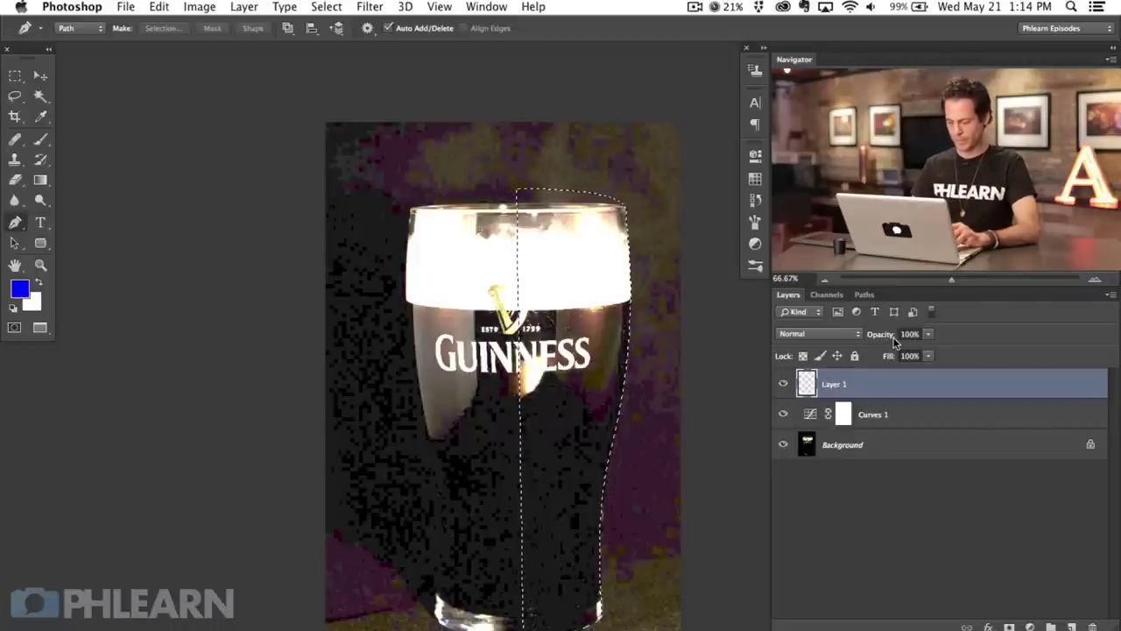
Step: Fill the selected right half of the glass with blue on Layer 1 and deselect it
{"action": "key", "text": "alt+BackSpace"}
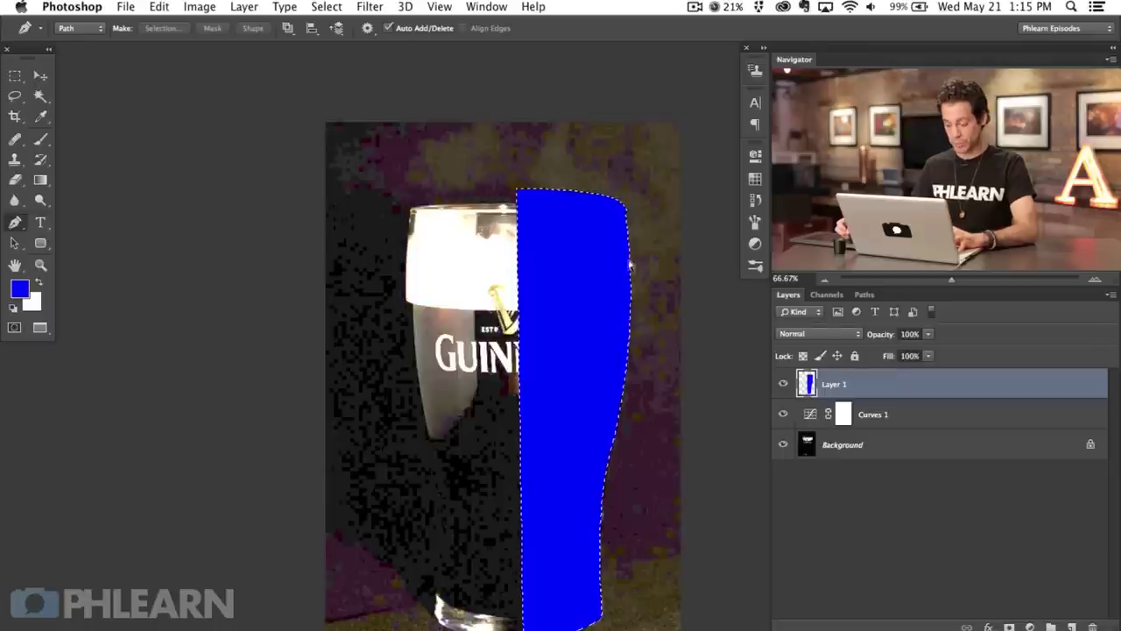
{"action": "key", "text": "super+d"}
{"action": "key", "text": "super+equal"}
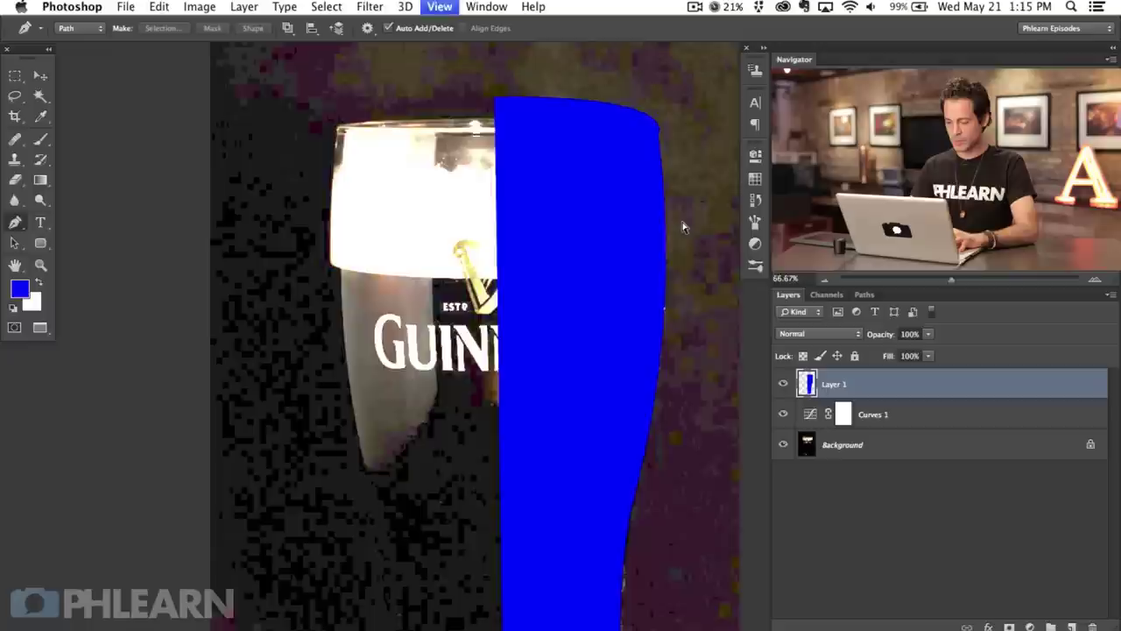
{"action": "left_click_drag", "start_coordinate": [551, 324], "coordinate": [513, 271]}
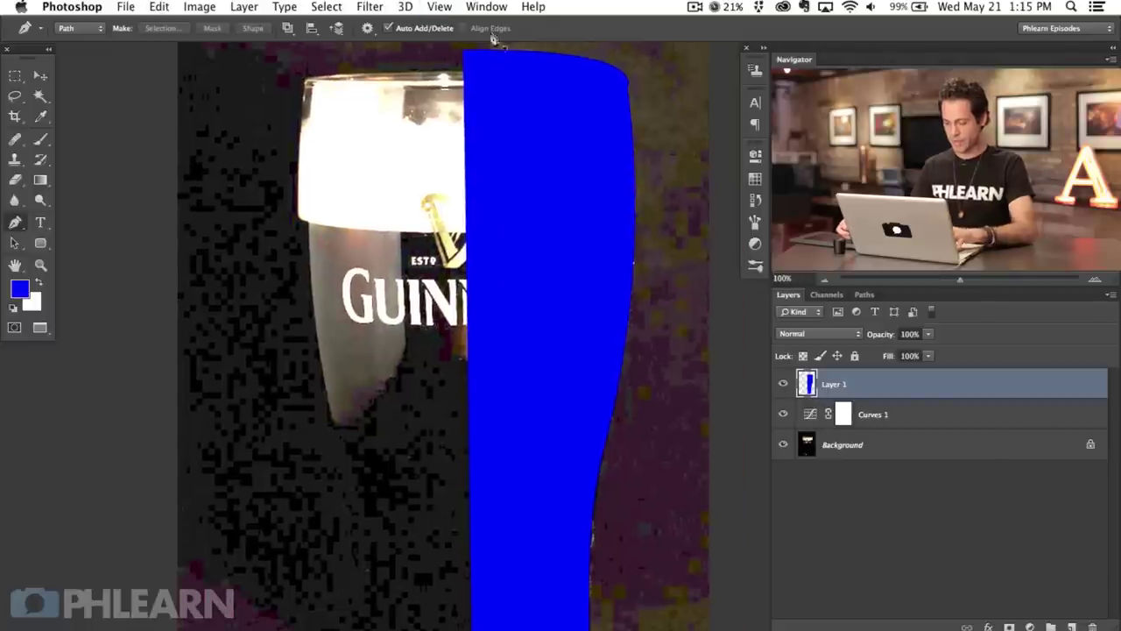
Step: Duplicate the blue shape, flip the copy horizontally and place it over the left half of the glass
{"action": "key", "text": "super+j"}
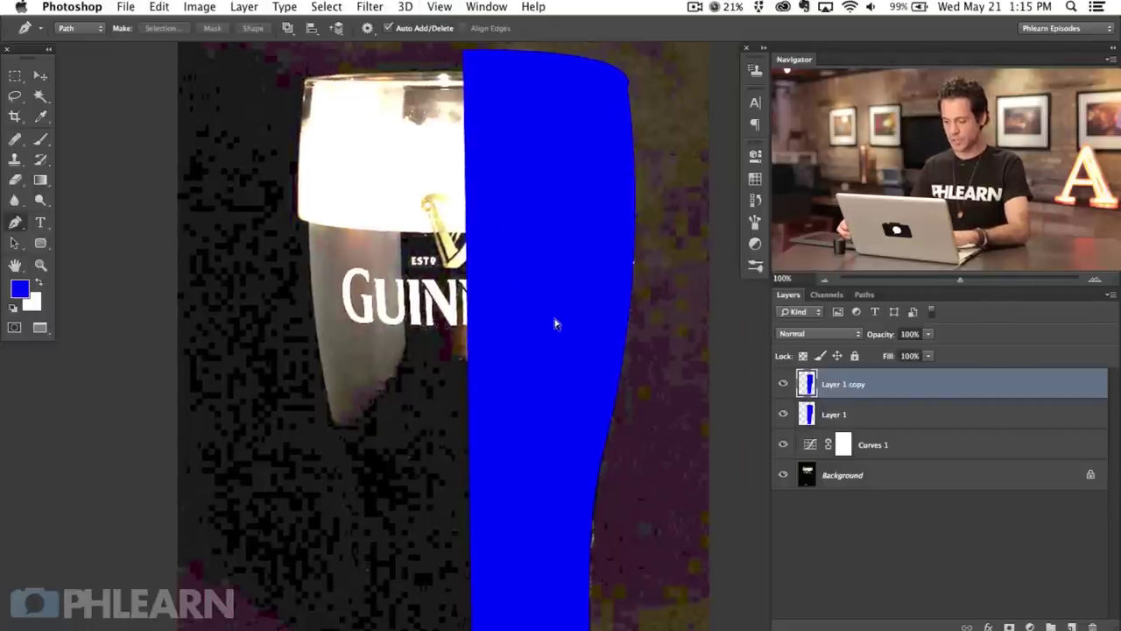
{"action": "key", "text": "super+t"}
{"action": "right_click", "coordinate": [530, 296]}
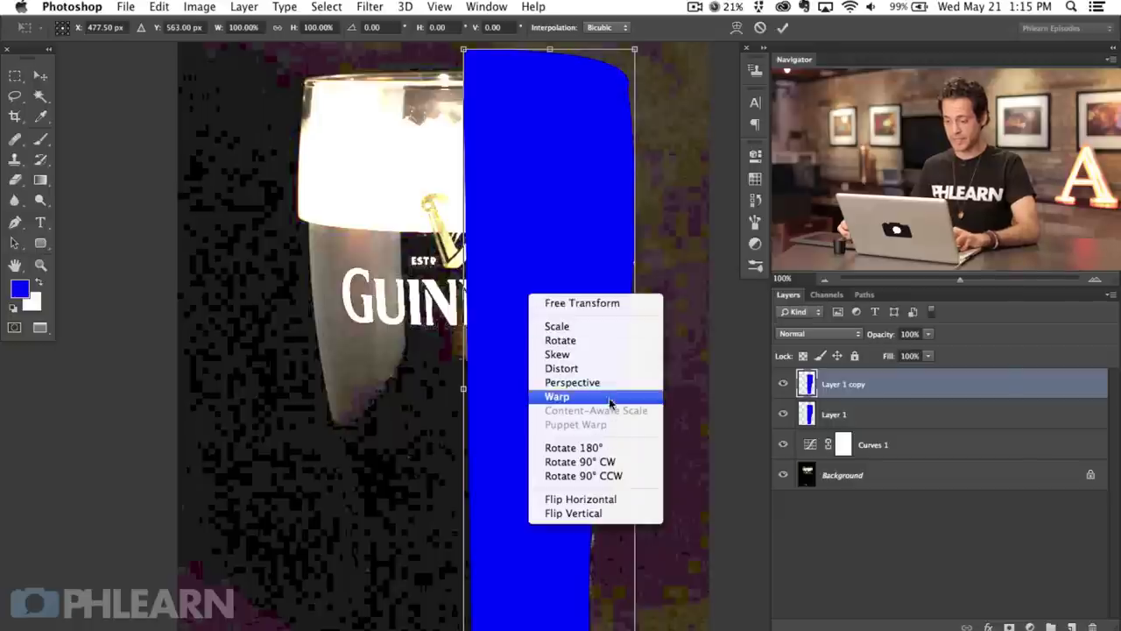
{"action": "left_click", "coordinate": [609, 499]}
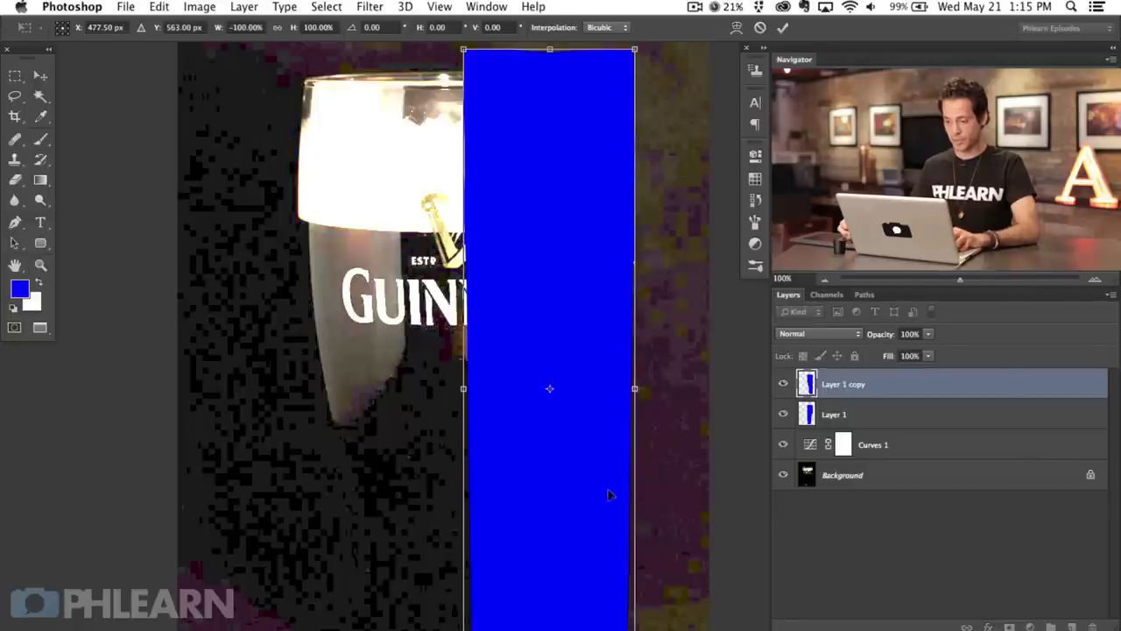
{"action": "left_click_drag", "start_coordinate": [574, 502], "coordinate": [421, 479]}
{"action": "key", "text": "Return"}
Step: Lower the flipped copy's opacity to 80% and shift it horizontally to line up with the glass's left edge
{"action": "key", "text": "p"}
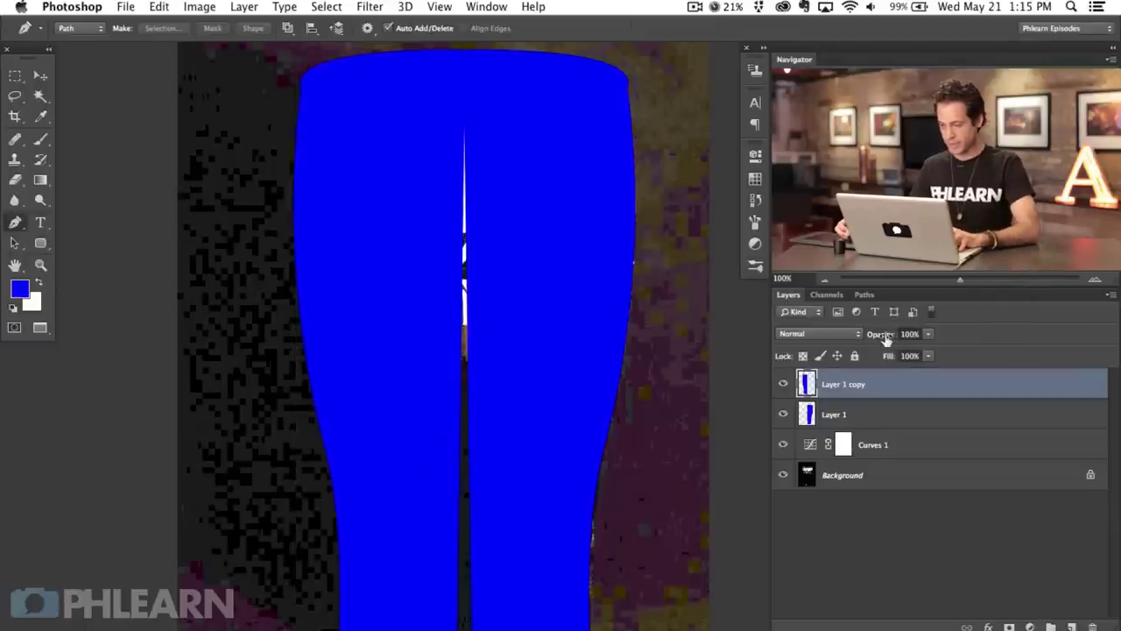
{"action": "left_click_drag", "start_coordinate": [892, 339], "coordinate": [841, 338]}
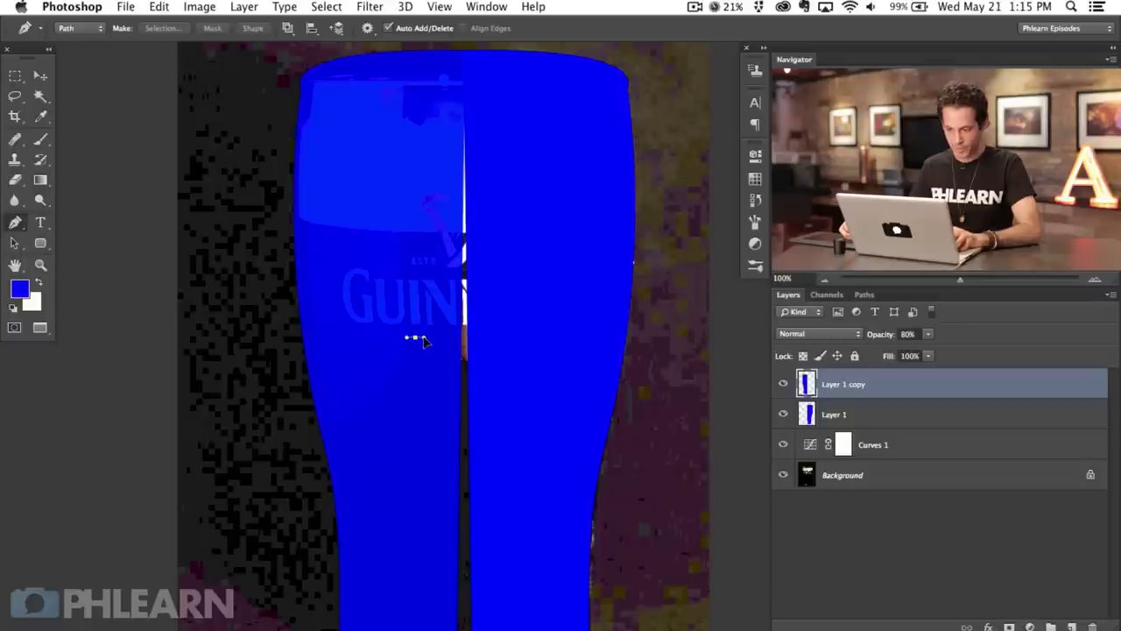
{"action": "key", "text": "v"}
{"action": "key", "text": "Right"}
{"action": "key", "text": "Right"}
{"action": "key", "text": "Right"}
{"action": "key", "text": "Right"}
{"action": "key", "text": "Right"}
{"action": "key", "text": "Right"}
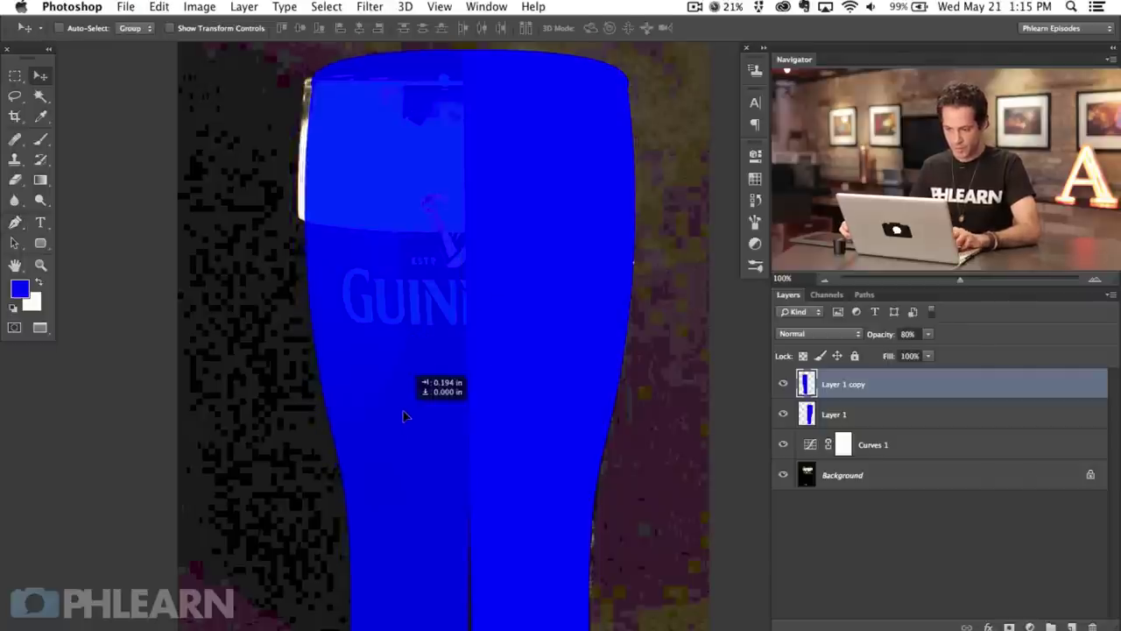
{"action": "left_click_drag", "start_coordinate": [384, 584], "coordinate": [380, 379]}
Step: Set the flipped copy's opacity back to 100%
{"action": "key", "text": "super+minus"}
{"action": "scroll", "coordinate": [734, 368], "scroll_direction": "right", "scroll_amount": 3}
{"action": "left_click_drag", "start_coordinate": [883, 331], "coordinate": [946, 336]}
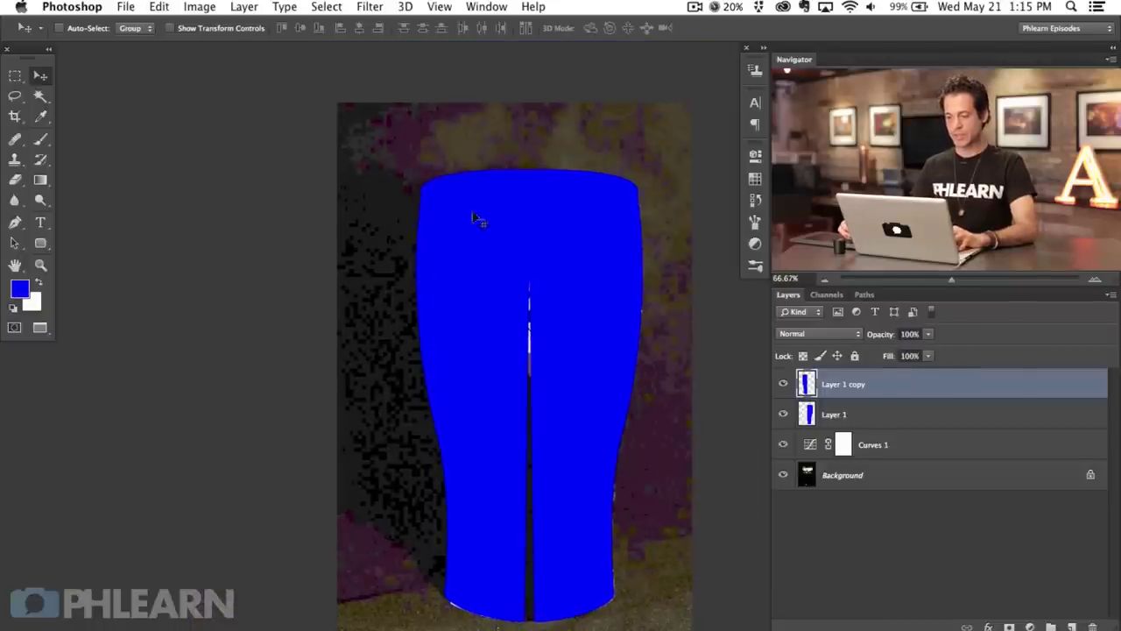
Step: Toggle the flipped copy's visibility to compare its outline with the left side of the glass
{"action": "left_click", "coordinate": [783, 383]}
{"action": "left_click", "coordinate": [783, 384]}
{"action": "left_click", "coordinate": [784, 384]}
{"action": "left_click", "coordinate": [783, 383]}
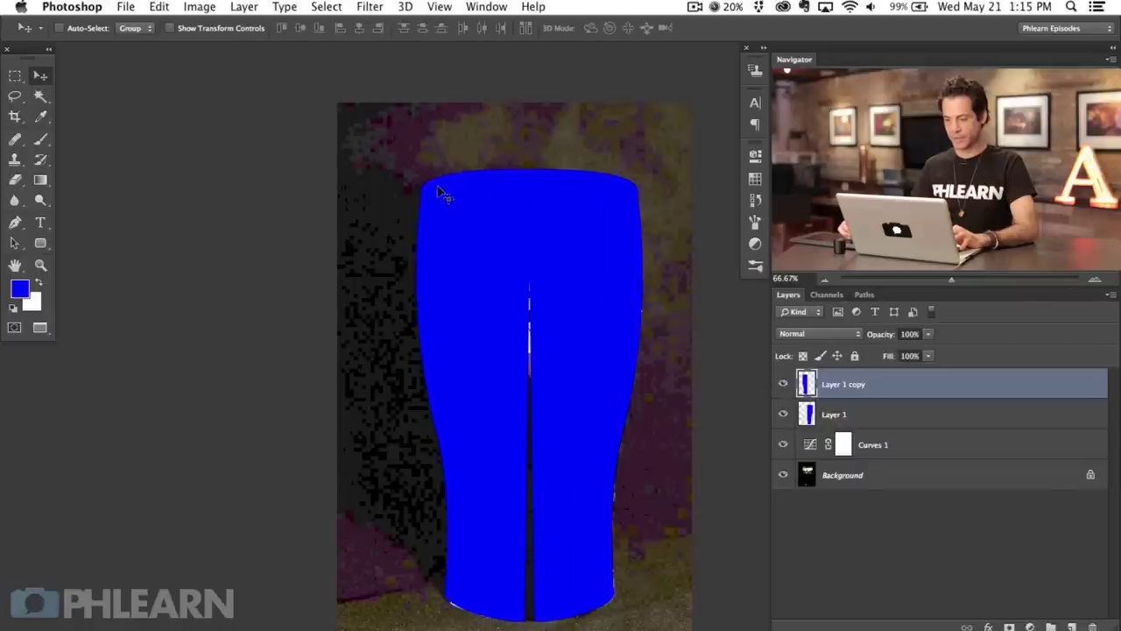
{"action": "left_click", "coordinate": [783, 384]}
{"action": "left_click", "coordinate": [783, 383]}
{"action": "left_click", "coordinate": [783, 384]}
{"action": "left_click", "coordinate": [783, 384]}
{"action": "left_click", "coordinate": [783, 383]}
{"action": "left_click", "coordinate": [783, 384]}
Step: Draw a curved Pen path segment along the base of the glass, bridging the gap between the two blue halves
{"action": "key", "text": "super+equal"}
{"action": "key", "text": "super+equal"}
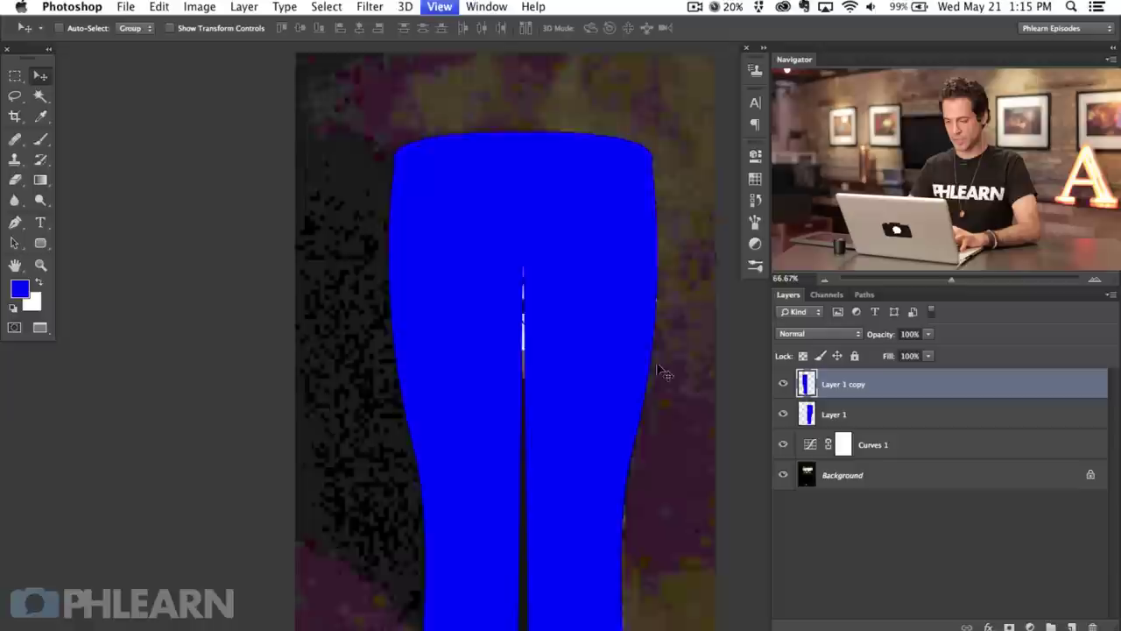
{"action": "scroll", "coordinate": [385, 178], "scroll_direction": "down", "scroll_amount": 10}
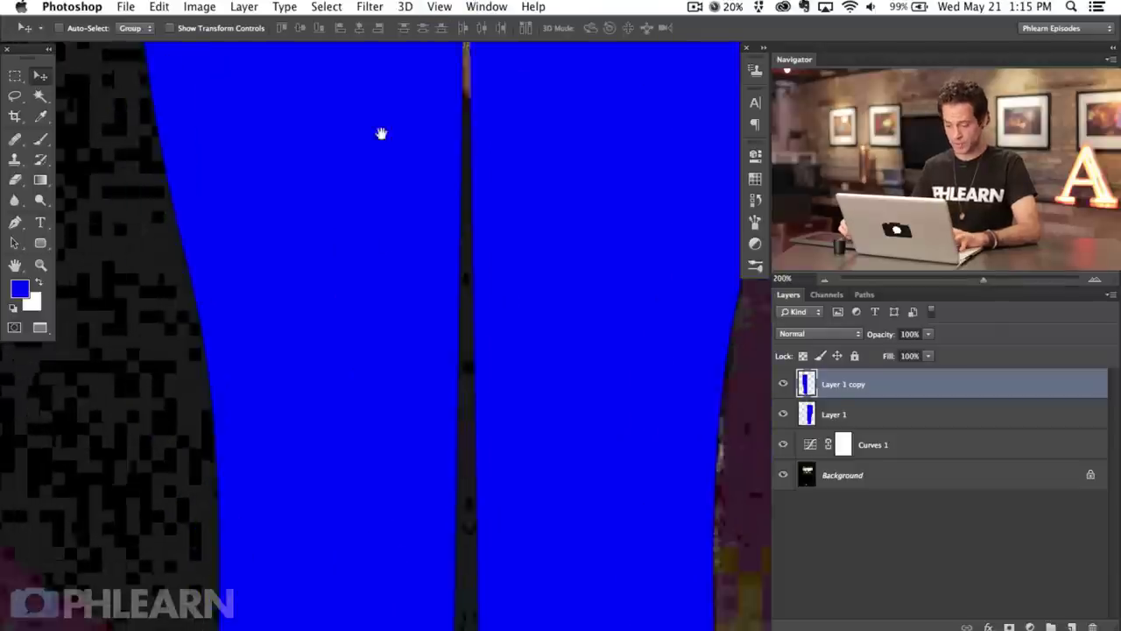
{"action": "scroll", "coordinate": [443, 378], "scroll_direction": "down", "scroll_amount": 1}
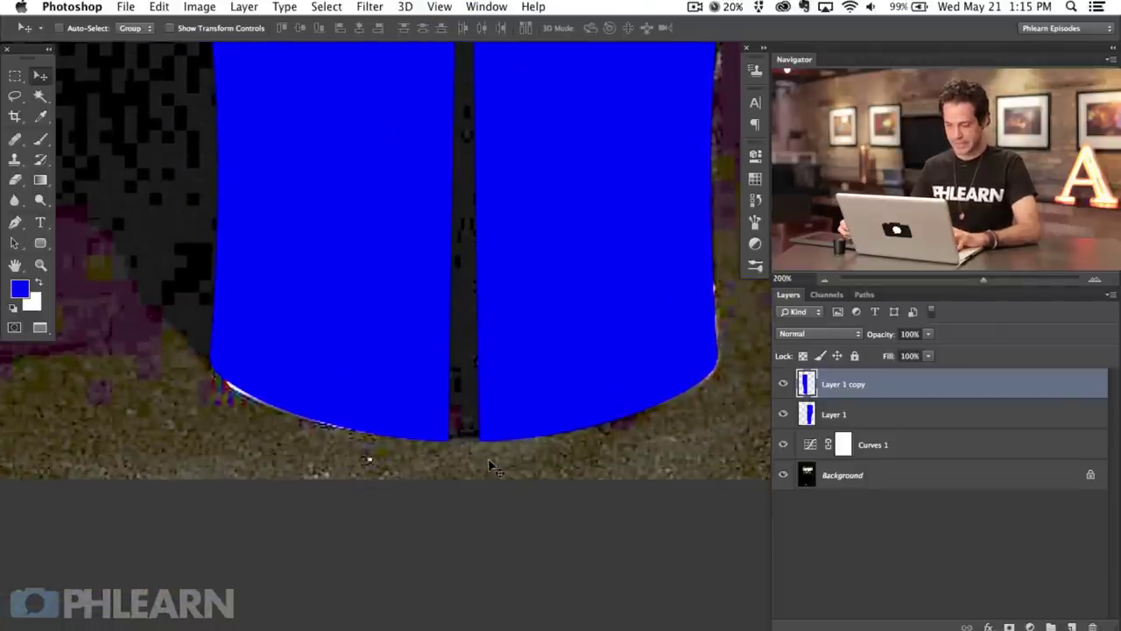
{"action": "scroll", "coordinate": [443, 450], "scroll_direction": "up", "scroll_amount": 2}
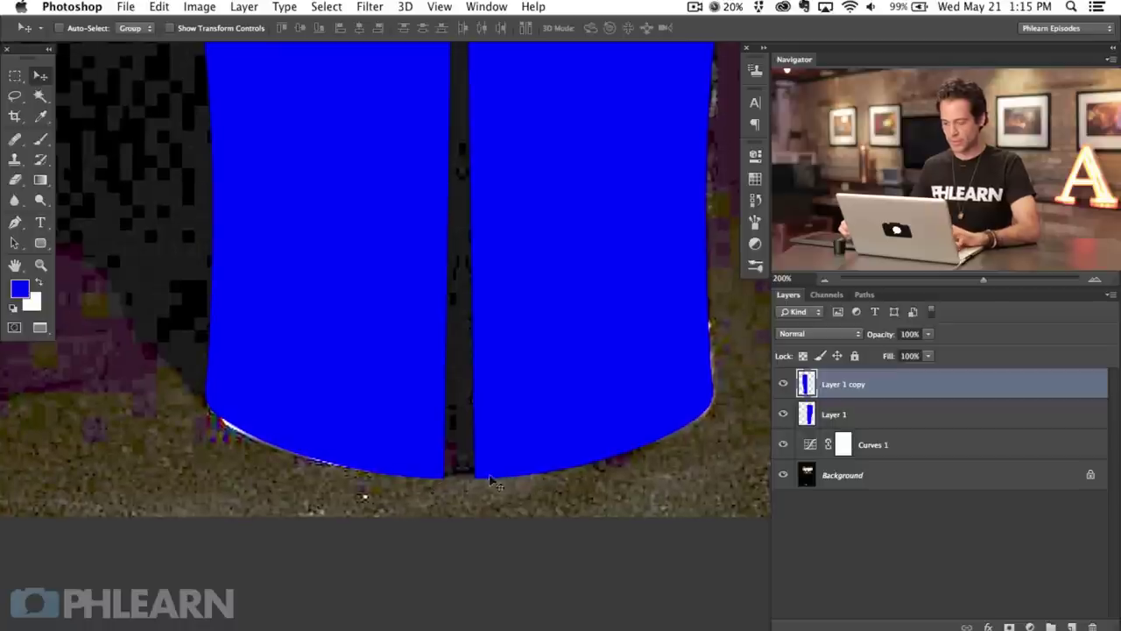
{"action": "key", "text": "p"}
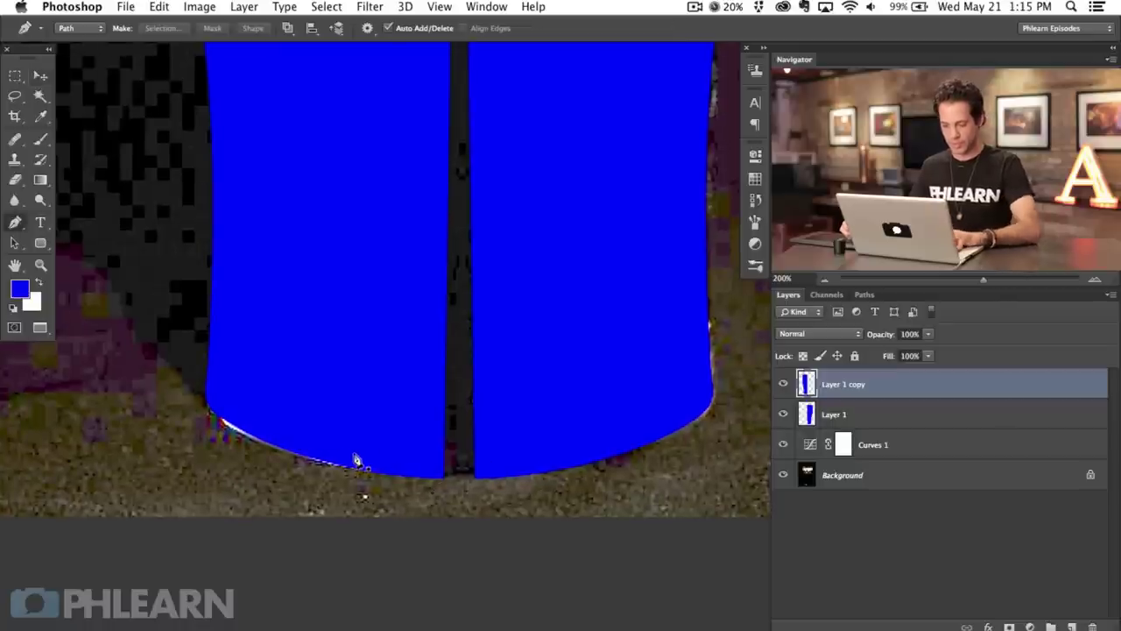
{"action": "left_click", "coordinate": [282, 449]}
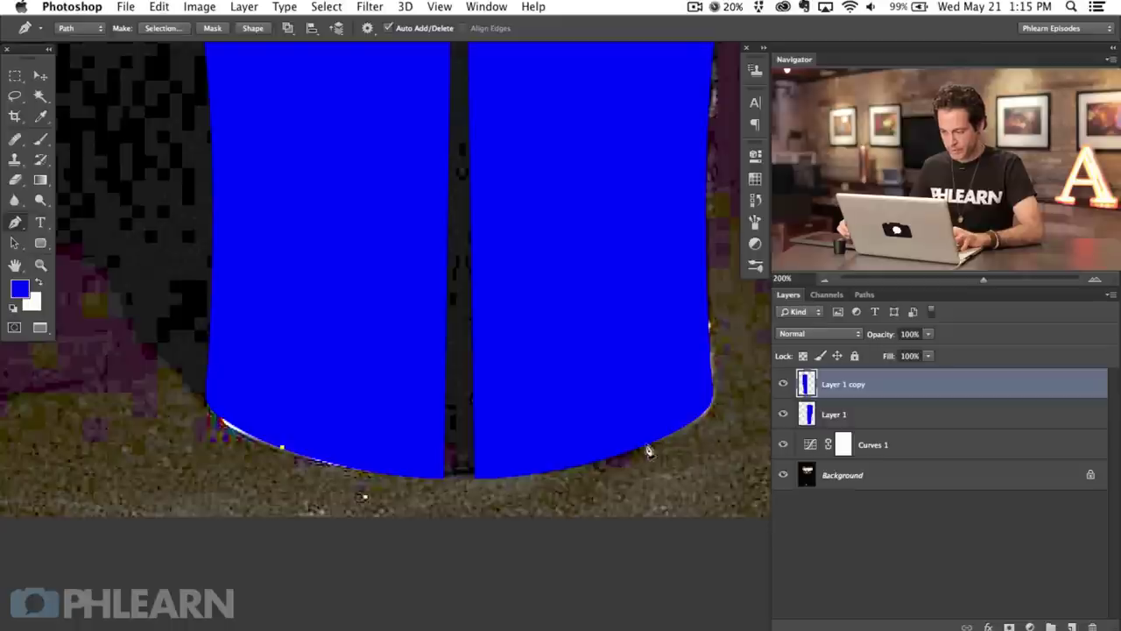
{"action": "left_click_drag", "start_coordinate": [659, 438], "coordinate": [457, 524]}
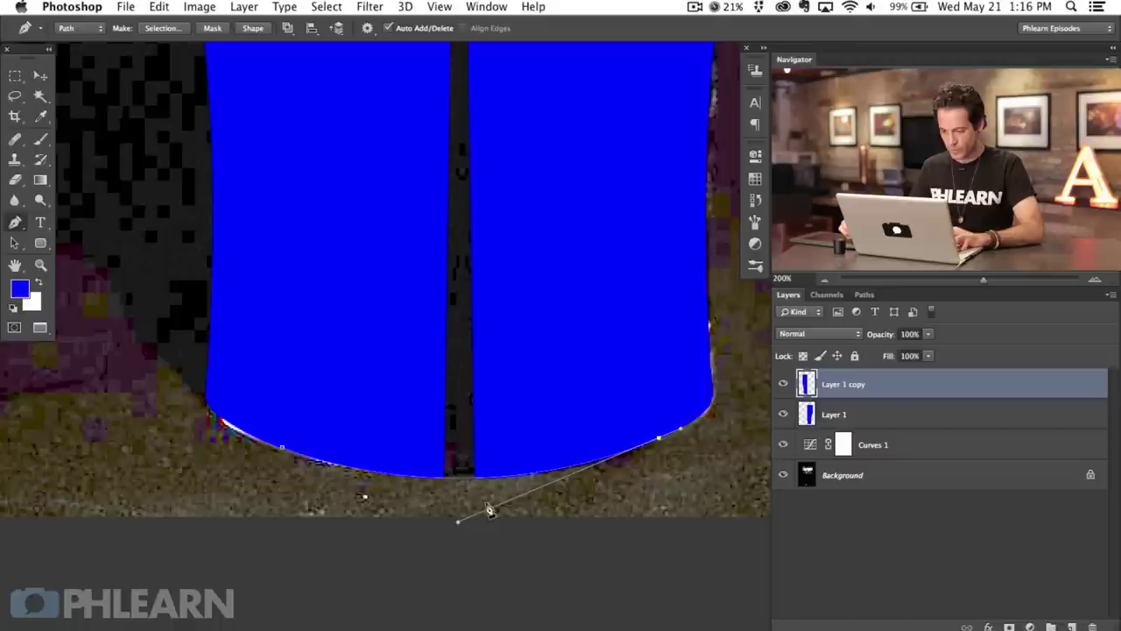
Step: Extend the Pen path up and back down inside the blue halves to enclose the central gap
{"action": "scroll", "coordinate": [557, 297], "scroll_direction": "up", "scroll_amount": 4}
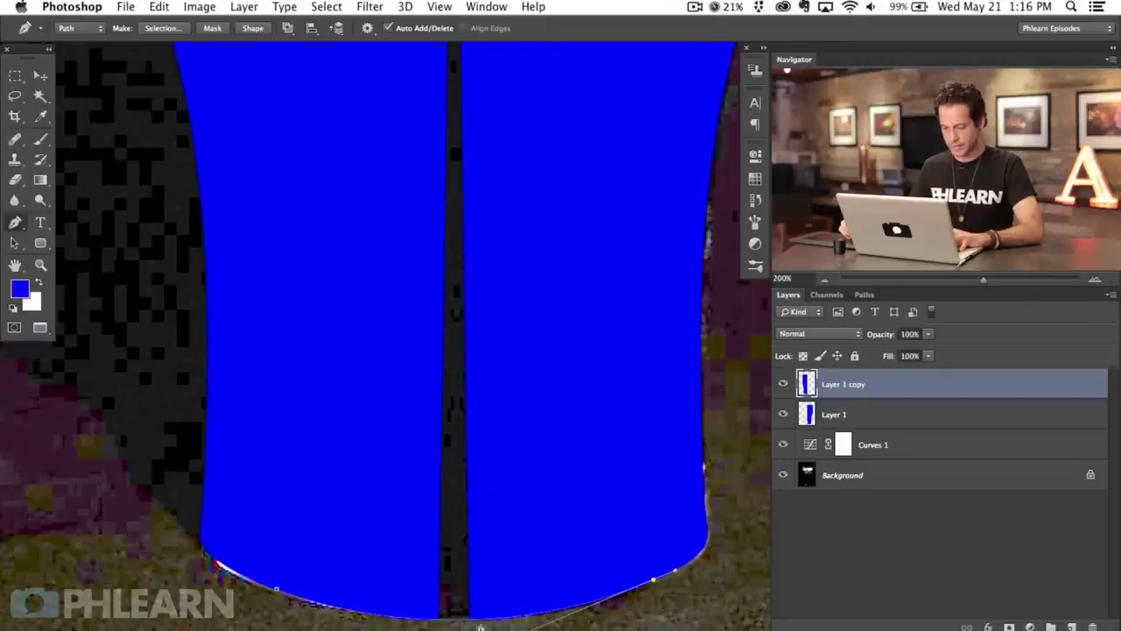
{"action": "scroll", "coordinate": [533, 268], "scroll_direction": "up", "scroll_amount": 5}
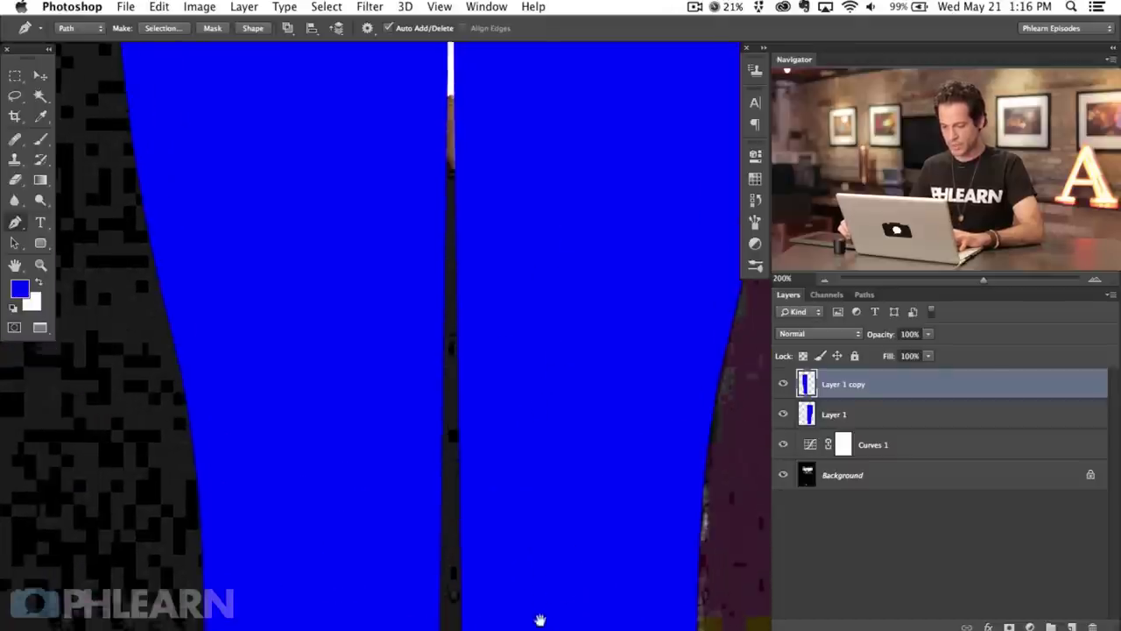
{"action": "scroll", "coordinate": [533, 463], "scroll_direction": "up", "scroll_amount": 6}
{"action": "left_click", "coordinate": [516, 316]}
{"action": "left_click", "coordinate": [455, 178]}
{"action": "scroll", "coordinate": [365, 481], "scroll_direction": "down", "scroll_amount": 8}
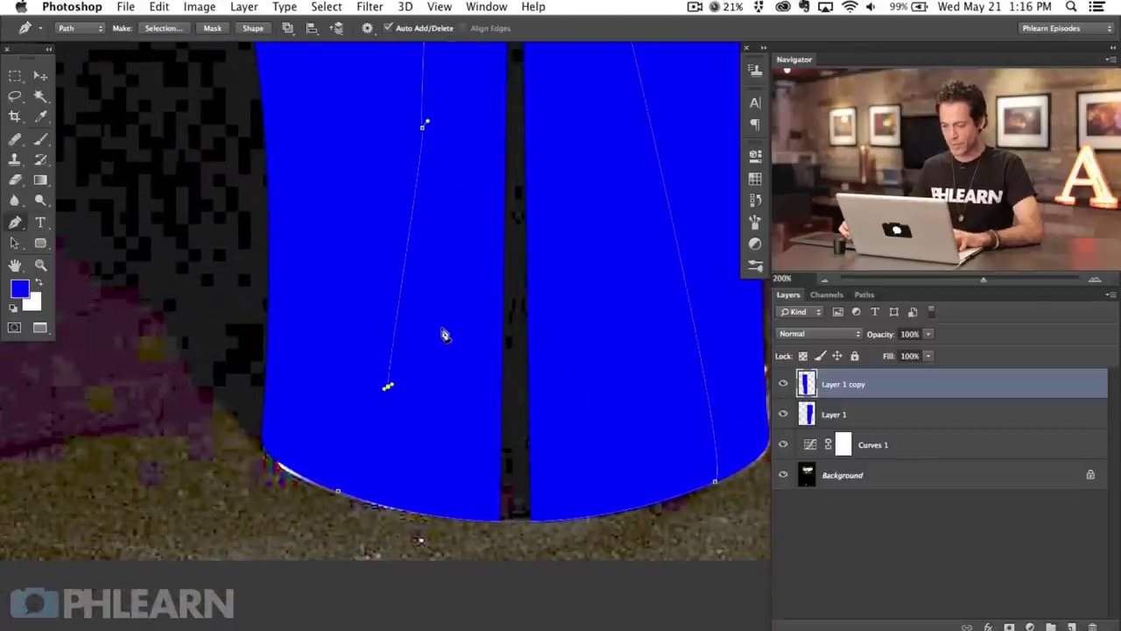
Step: Turn the path into a selection with a 0.1-pixel feather, fill it with blue on Layer 1 copy and deselect
{"action": "right_click", "coordinate": [445, 339]}
{"action": "left_click", "coordinate": [520, 393]}
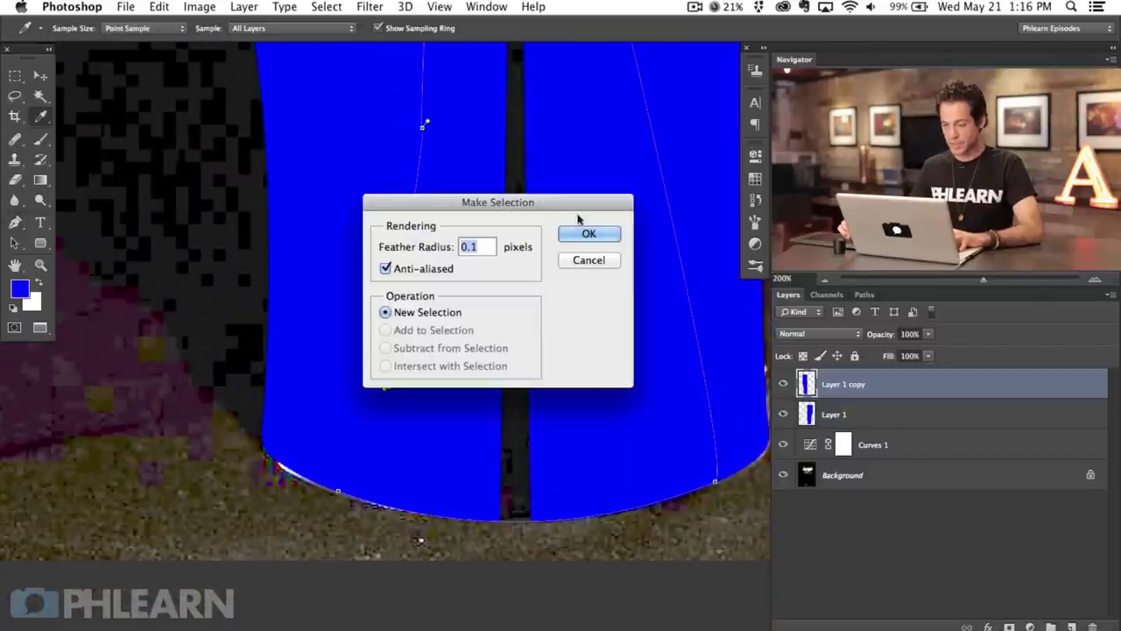
{"action": "left_click", "coordinate": [596, 234]}
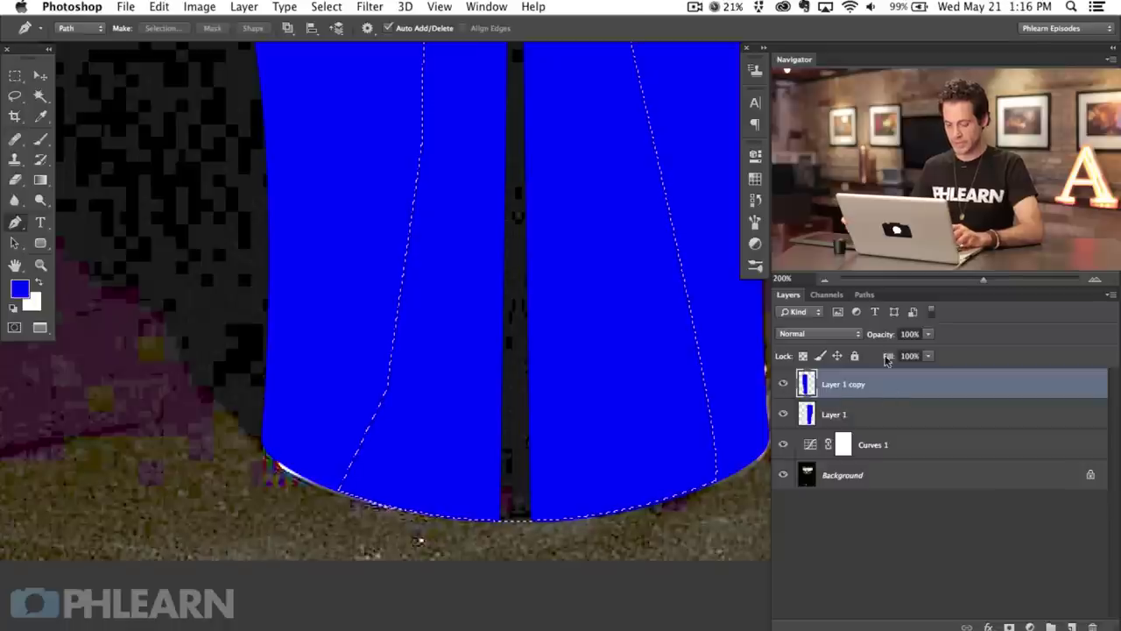
{"action": "key", "text": "alt+BackSpace"}
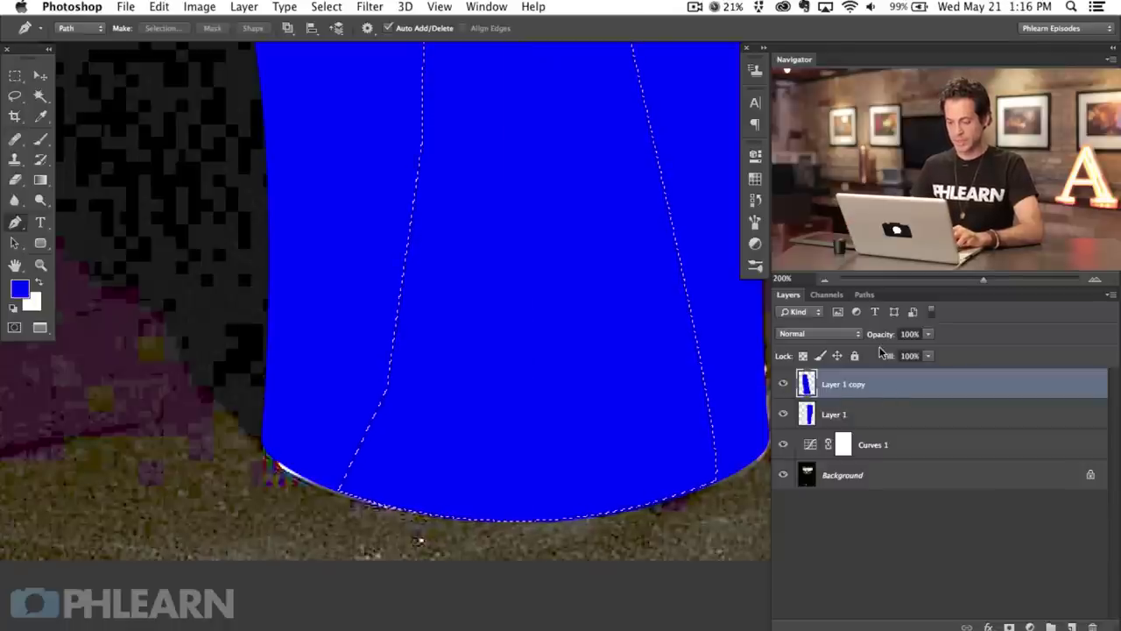
{"action": "key", "text": "super+d"}
{"action": "key", "text": "super+minus"}
{"action": "key", "text": "super+minus"}
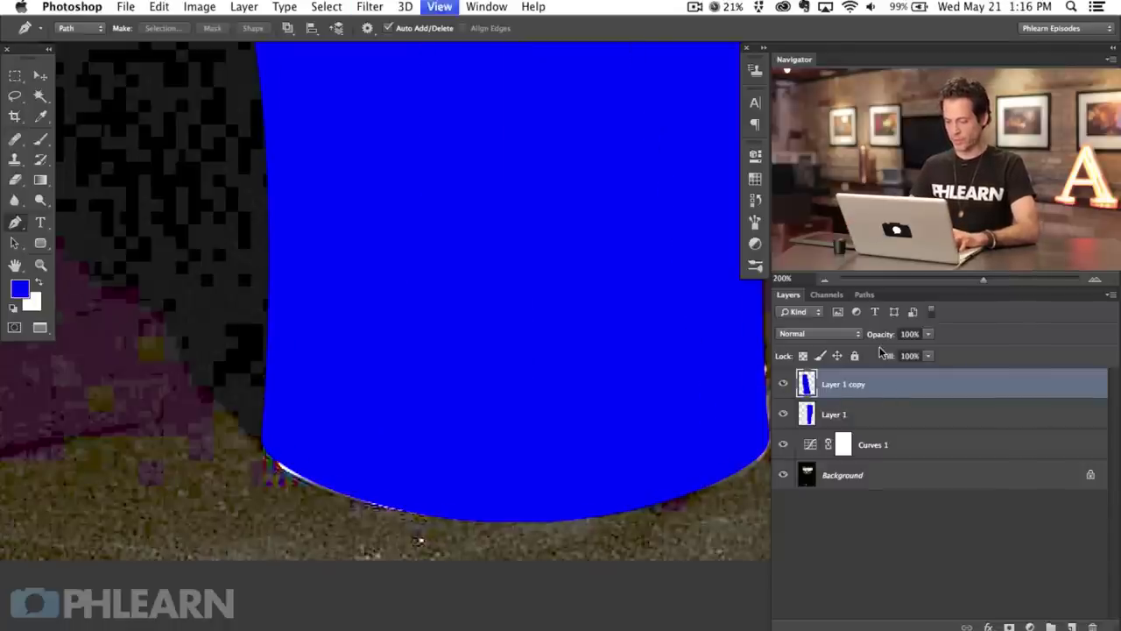
{"action": "scroll", "coordinate": [586, 349], "scroll_direction": "right", "scroll_amount": 3}
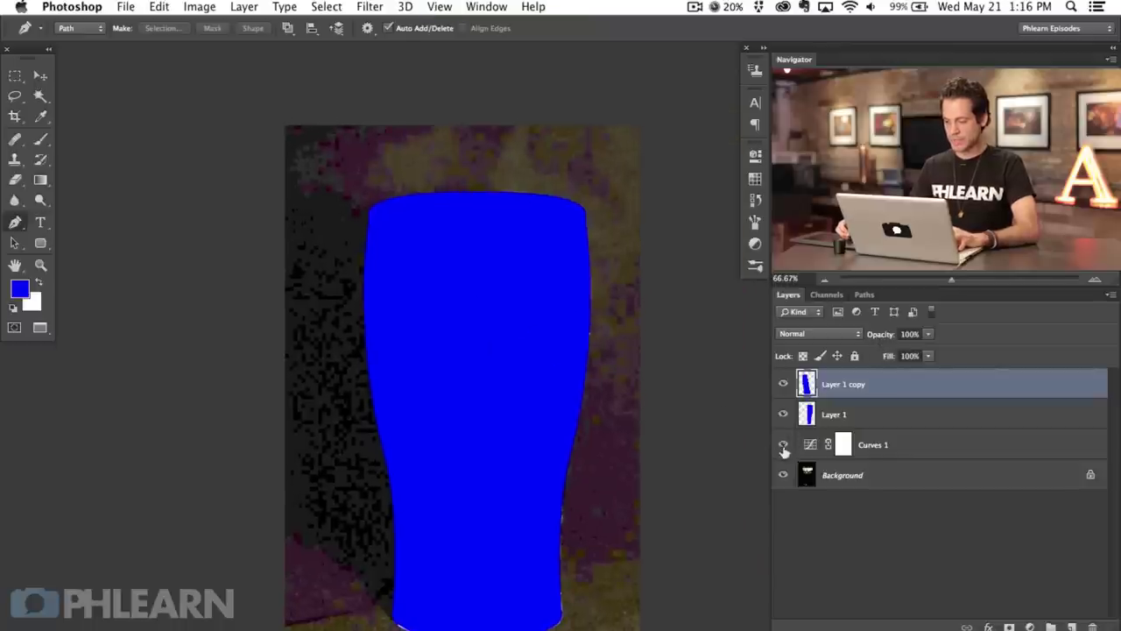
Step: Hide Curves 1 and Background, and toggle Layer 1 copy to inspect the blue glass silhouette
{"action": "left_click", "coordinate": [783, 445]}
{"action": "left_click", "coordinate": [783, 474]}
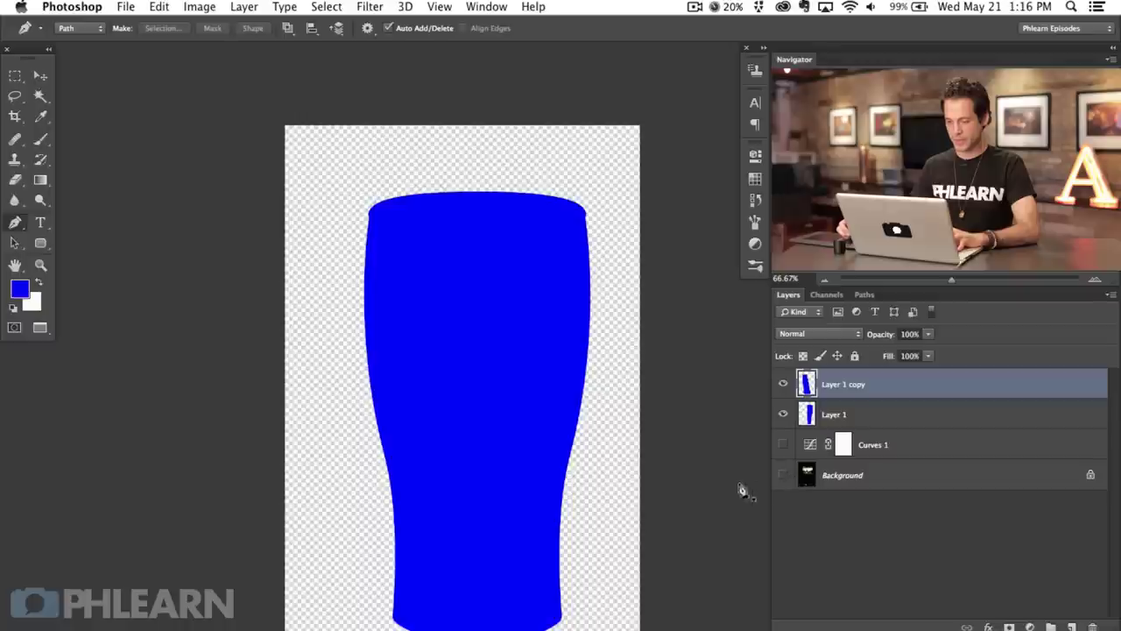
{"action": "scroll", "coordinate": [598, 521], "scroll_direction": "down", "scroll_amount": 2}
{"action": "scroll", "coordinate": [598, 521], "scroll_direction": "left", "scroll_amount": 2}
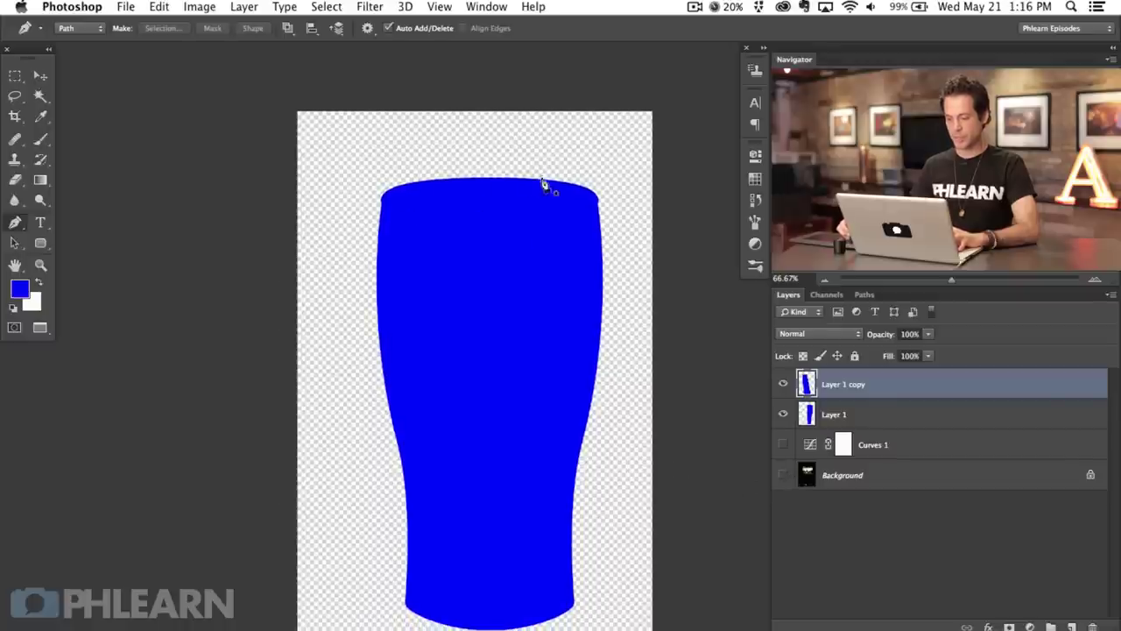
{"action": "left_click", "coordinate": [783, 384]}
{"action": "left_click", "coordinate": [783, 384]}
{"action": "left_click", "coordinate": [783, 384]}
{"action": "left_click", "coordinate": [783, 384]}
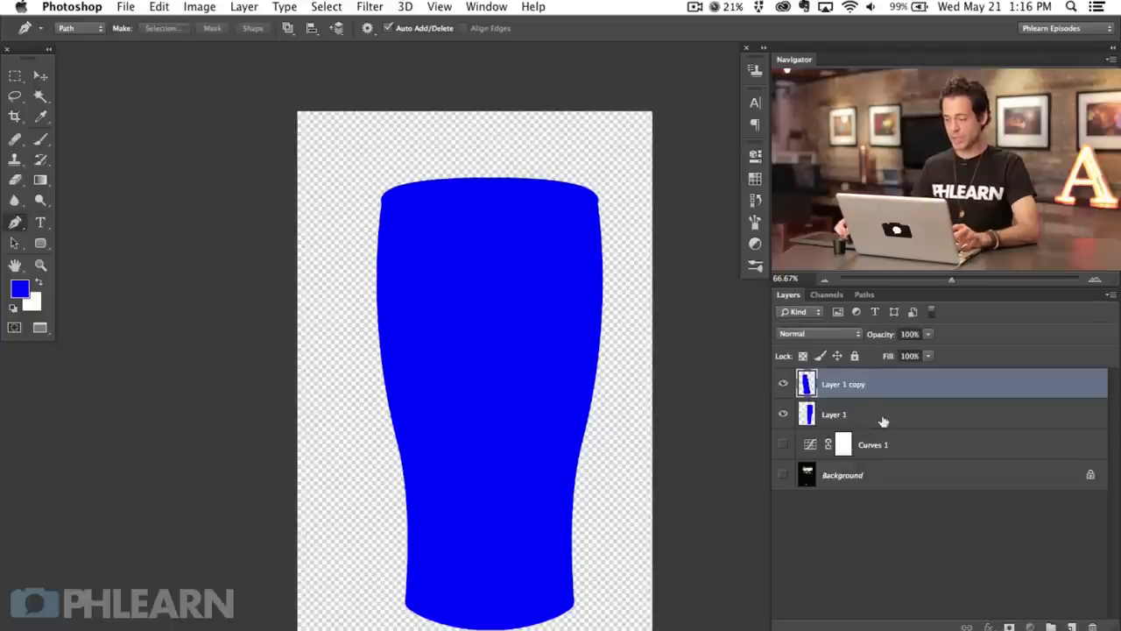
Step: Merge Layer 1 and Layer 1 copy into a single silhouette layer and check it by toggling its visibility
{"action": "left_click", "coordinate": [871, 424], "text": "shift"}
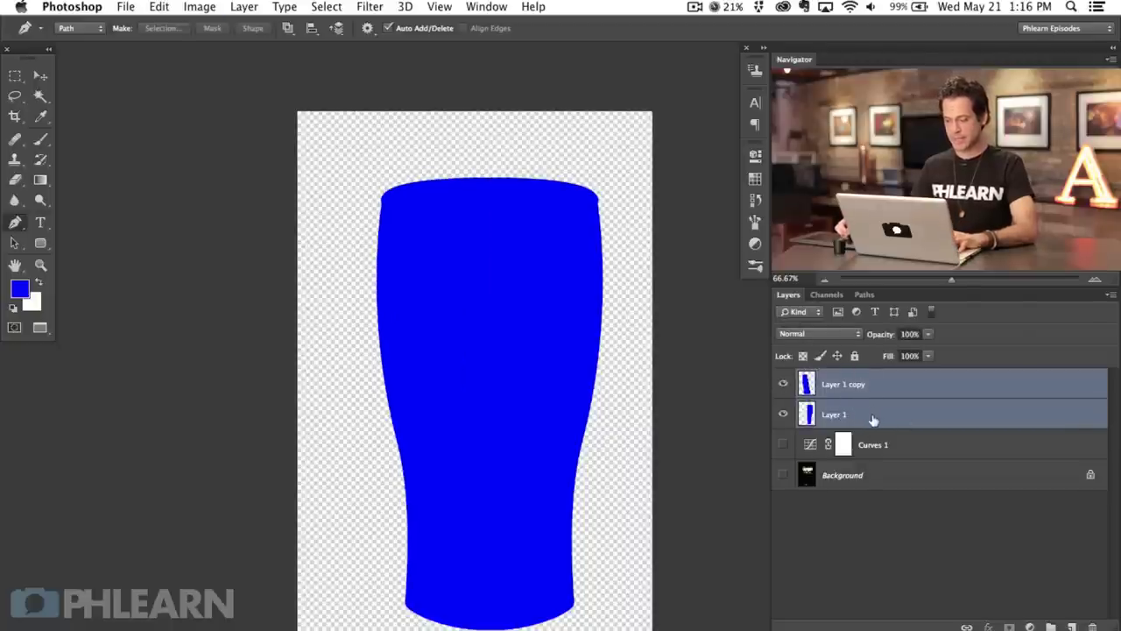
{"action": "key", "text": "super+e"}
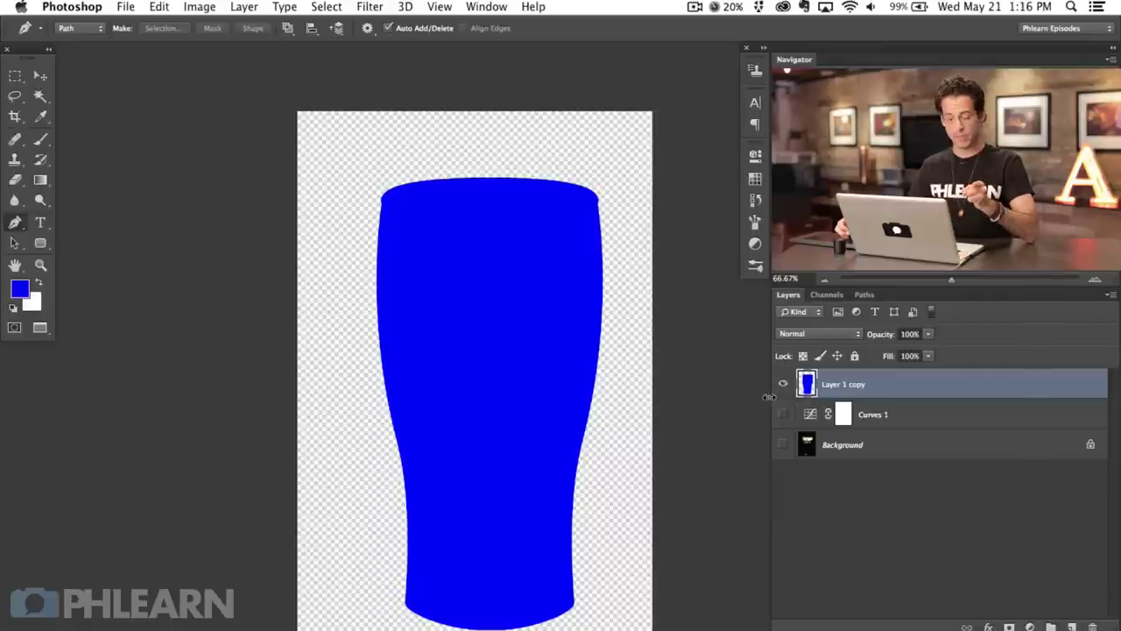
{"action": "left_click", "coordinate": [783, 385]}
{"action": "left_click", "coordinate": [783, 386]}
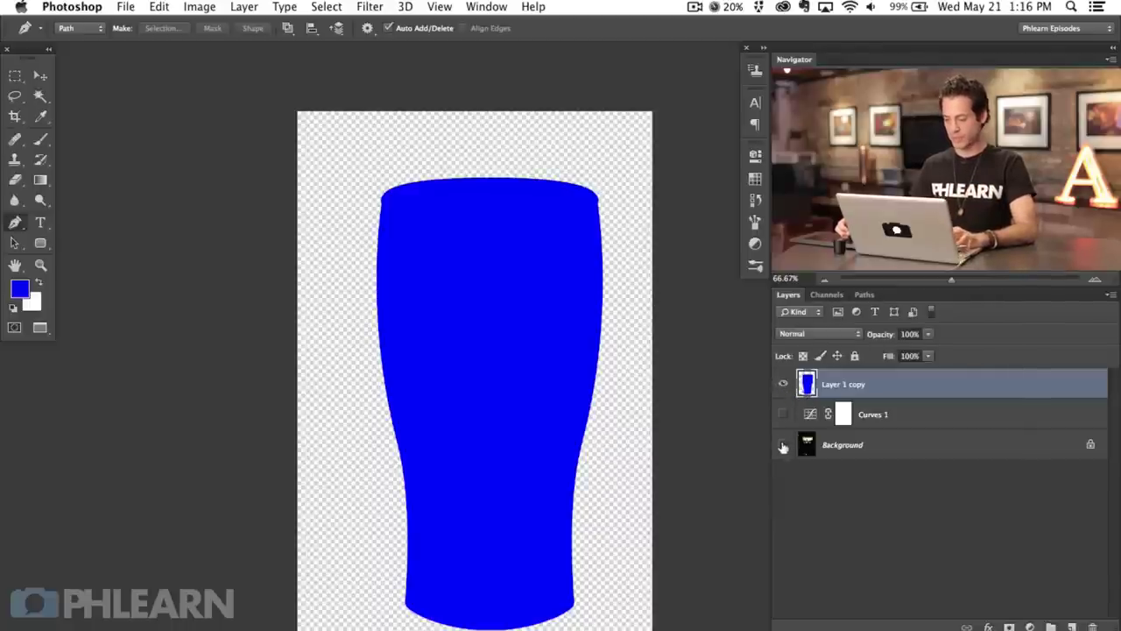
Step: Delete the Curves 1 adjustment layer and show the Background layer again
{"action": "left_click", "coordinate": [932, 419]}
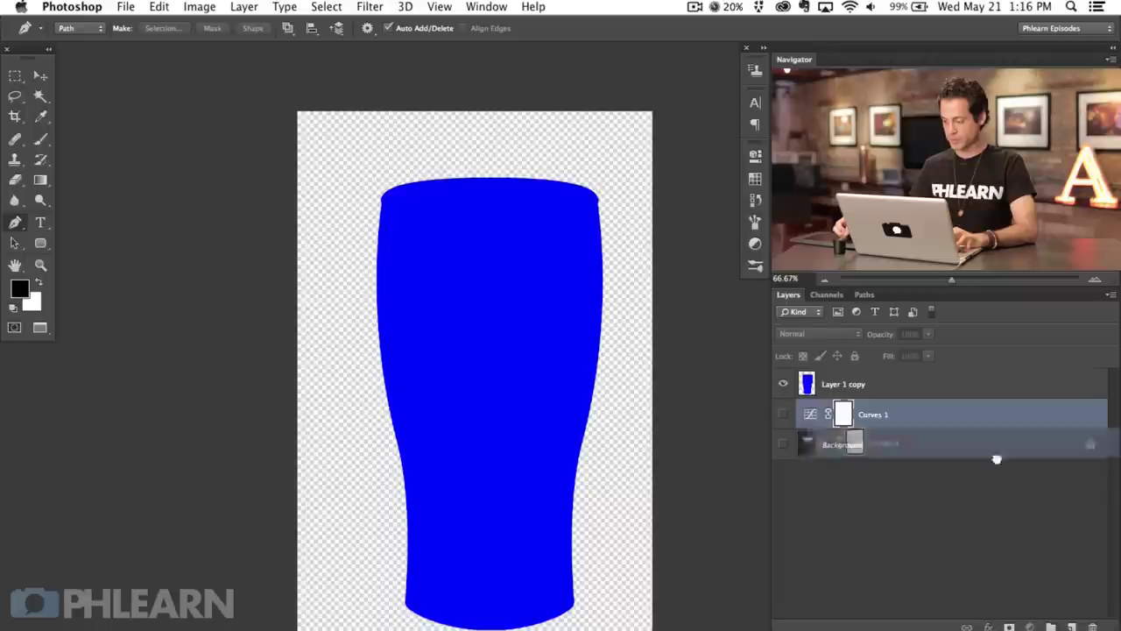
{"action": "left_click_drag", "start_coordinate": [932, 419], "coordinate": [1093, 627]}
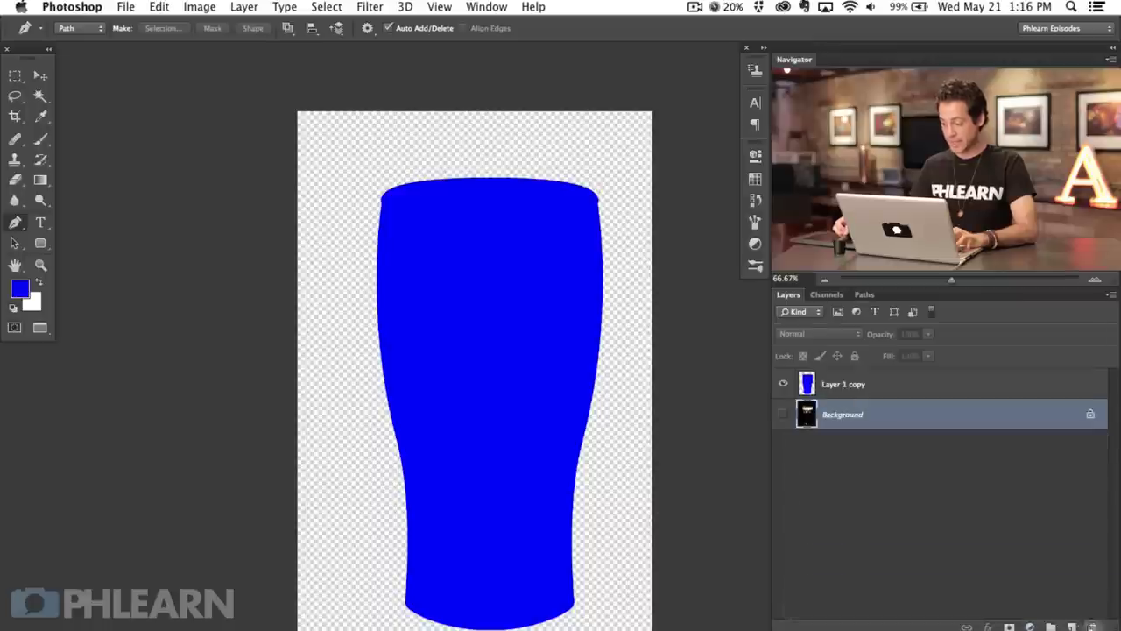
{"action": "left_click", "coordinate": [783, 413]}
Step: Toggle the blue silhouette layer's visibility to compare it with the original glass photo
{"action": "left_click", "coordinate": [783, 384]}
{"action": "left_click", "coordinate": [783, 384]}
{"action": "left_click", "coordinate": [783, 385]}
{"action": "left_click", "coordinate": [783, 384]}
{"action": "left_click", "coordinate": [783, 385]}
{"action": "left_click", "coordinate": [784, 385]}
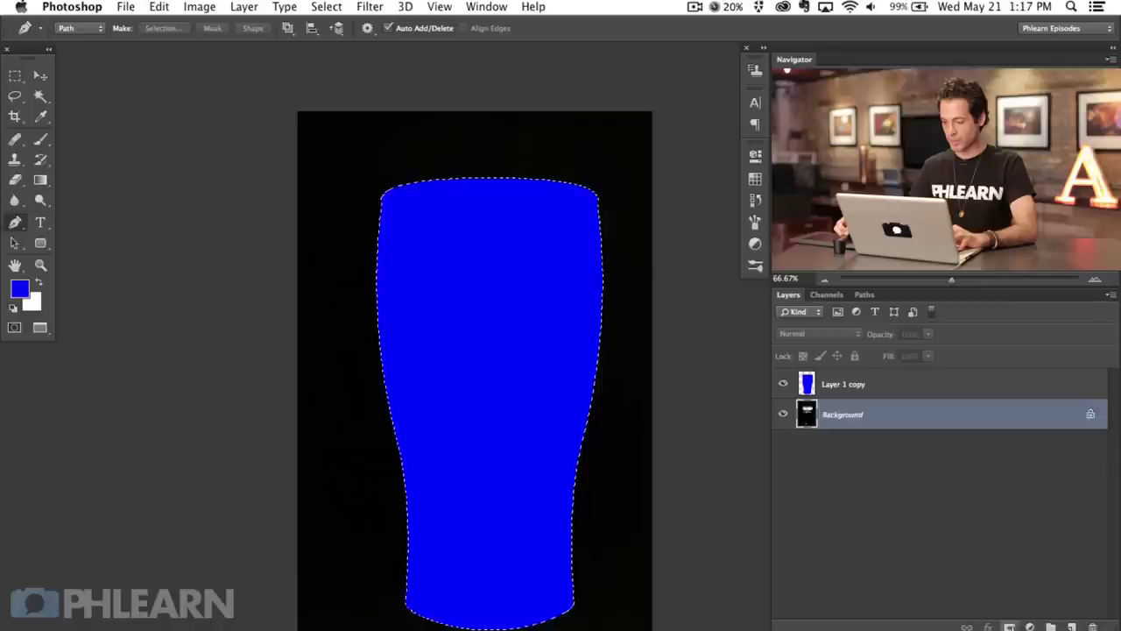
Step: Mask the Background layer with the glass selection, hide the blue silhouette layer, and toggle the masked glass to check the cutout
{"action": "left_click", "coordinate": [1008, 627]}
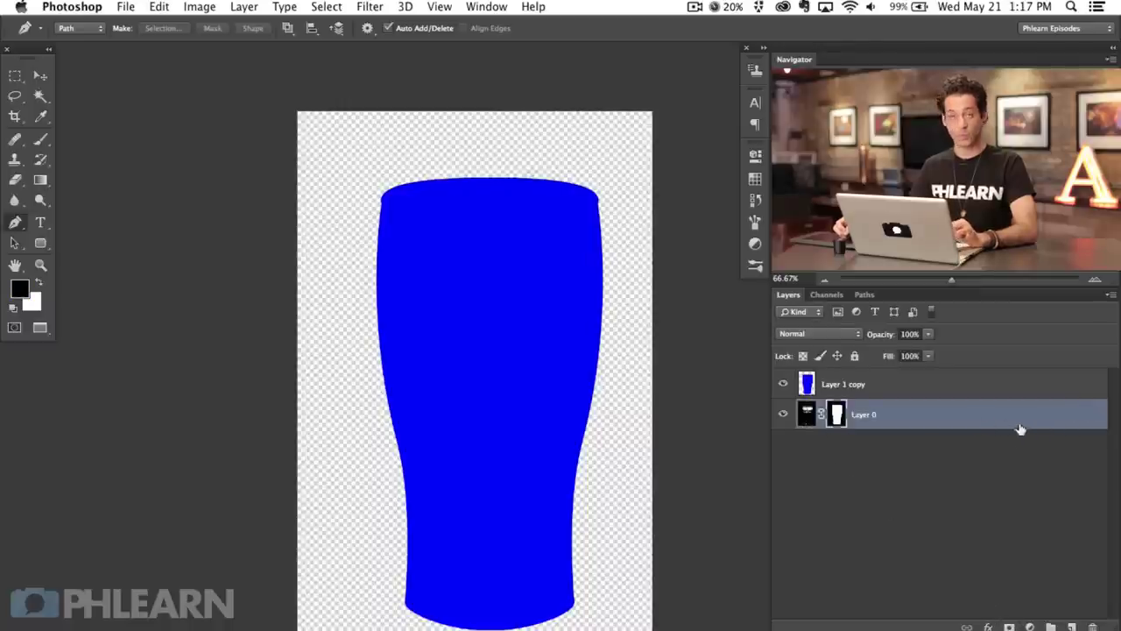
{"action": "left_click", "coordinate": [784, 384]}
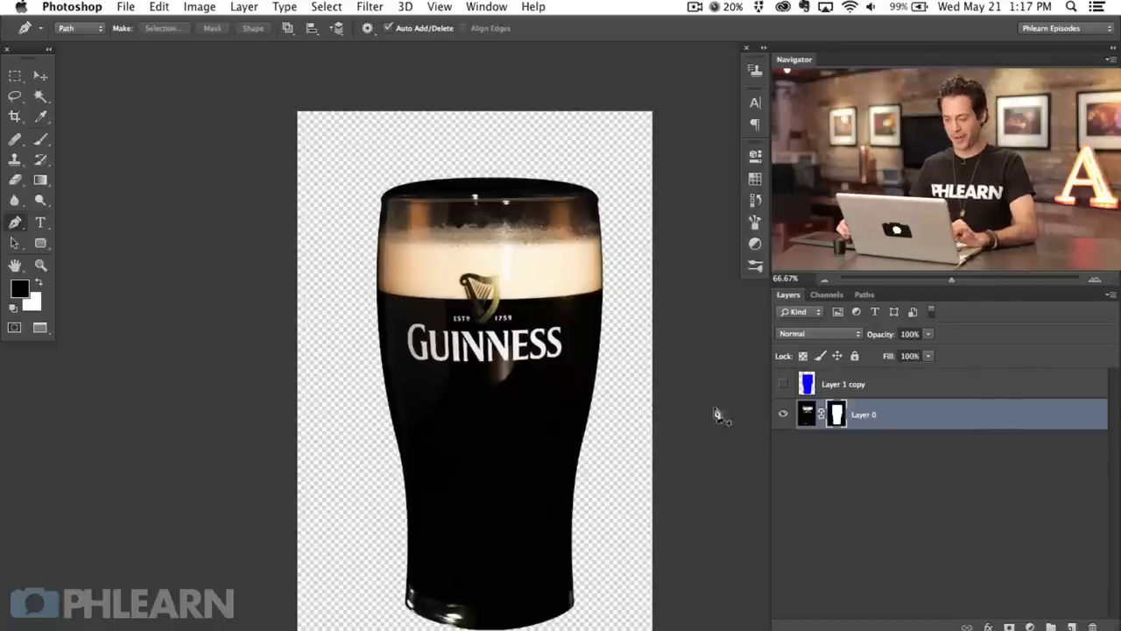
{"action": "left_click", "coordinate": [781, 414]}
{"action": "left_click", "coordinate": [783, 415]}
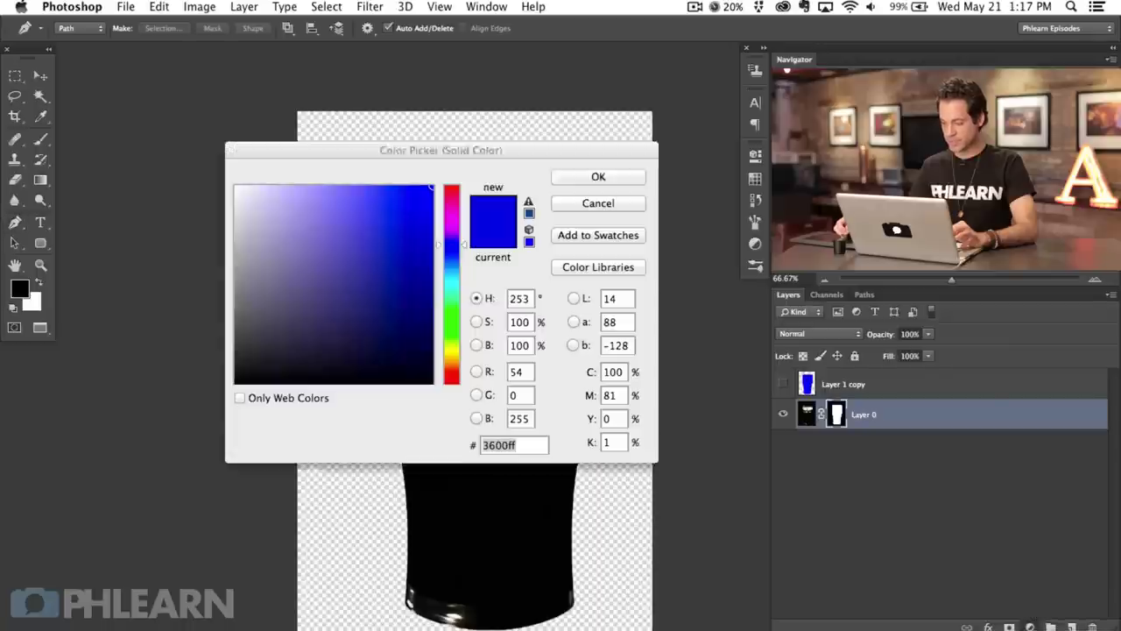
Step: Add a solid colour fill layer in black (000000) and move it beneath the masked glass layer
{"action": "type", "text": "000000"}
{"action": "key", "text": "Return"}
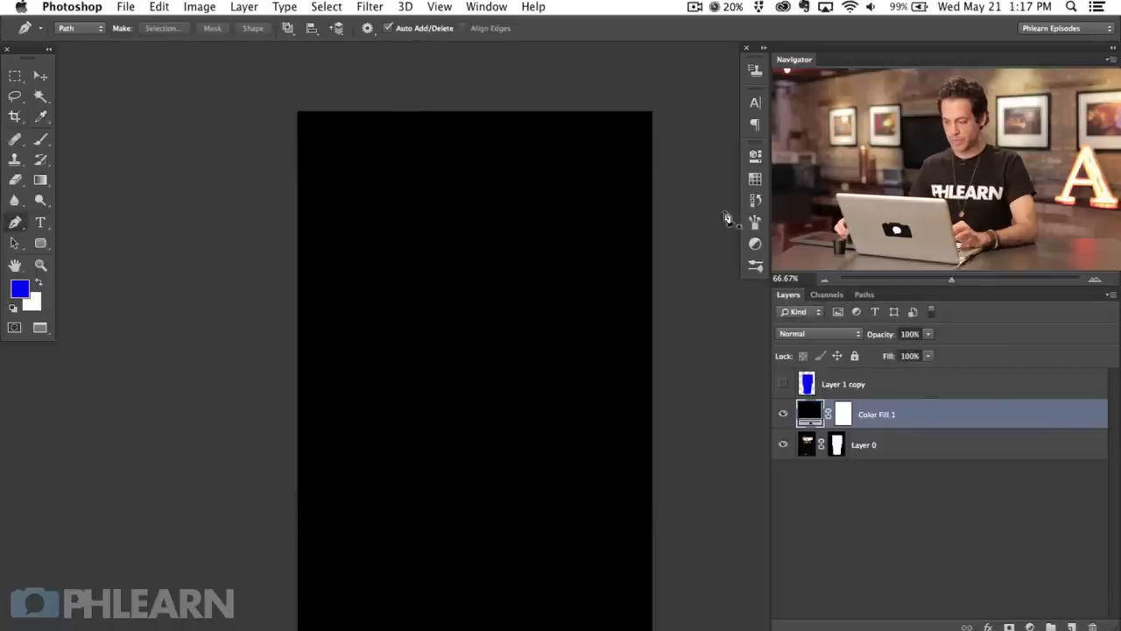
{"action": "key", "text": "super+bracketleft"}
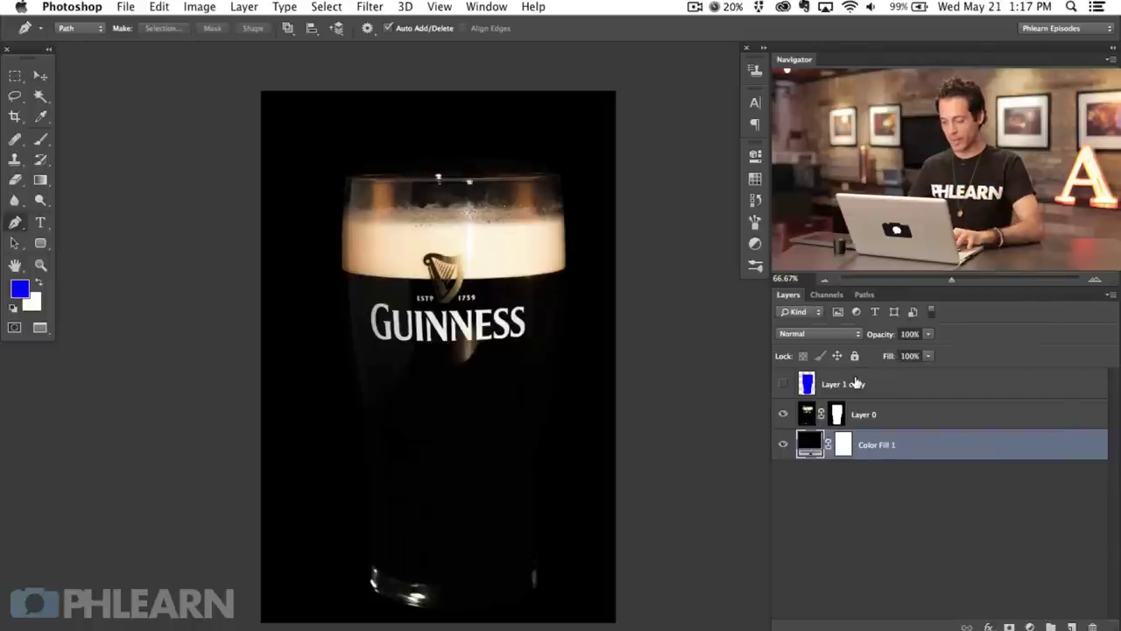
{"action": "key", "text": "super+alt+shift+n"}
{"action": "key", "text": "b"}
{"action": "mouse_move", "coordinate": [318, 283]}
{"action": "left_mouse_down"}
{"action": "mouse_move", "coordinate": [543, 158]}
{"action": "mouse_move", "coordinate": [614, 276]}
{"action": "mouse_move", "coordinate": [674, 443]}
{"action": "mouse_move", "coordinate": [345, 611]}
{"action": "mouse_move", "coordinate": [618, 590]}
{"action": "mouse_move", "coordinate": [298, 280]}
{"action": "mouse_move", "coordinate": [555, 99]}
{"action": "mouse_move", "coordinate": [271, 192]}
{"action": "mouse_move", "coordinate": [644, 198]}
{"action": "left_mouse_up"}
{"action": "key", "text": "ctrl+z"}
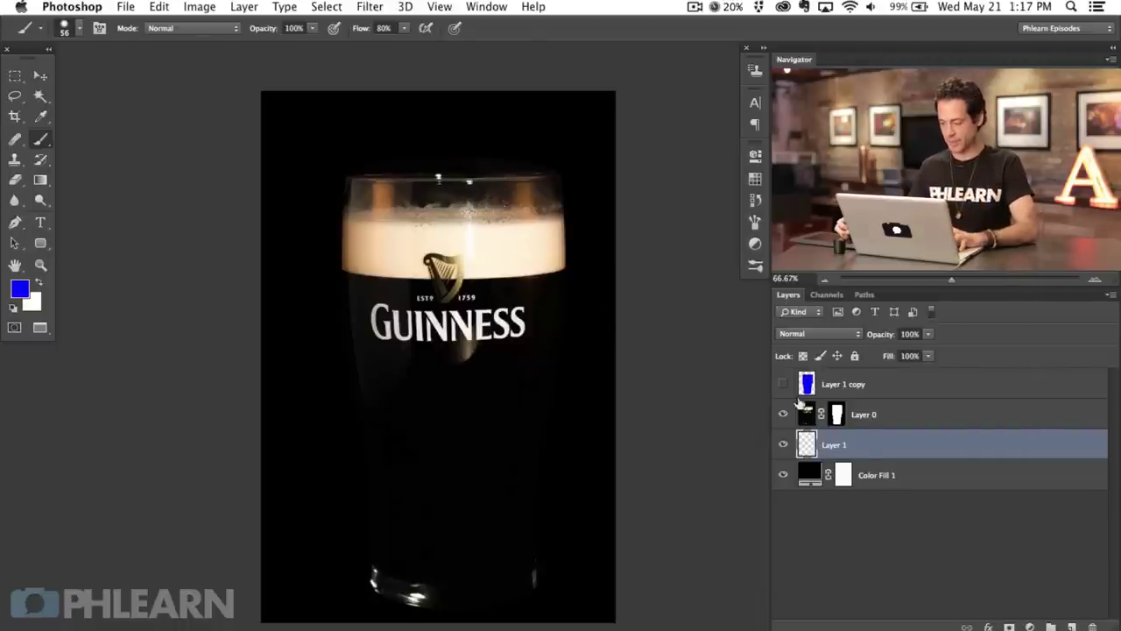
{"action": "key", "text": "Delete"}
Step: Toggle the visibility of Layer 0 and of the blue silhouette layer to compare the glass with its outline on black
{"action": "left_click", "coordinate": [782, 417]}
{"action": "left_click", "coordinate": [782, 417]}
{"action": "left_click", "coordinate": [783, 417]}
{"action": "left_click", "coordinate": [783, 416]}
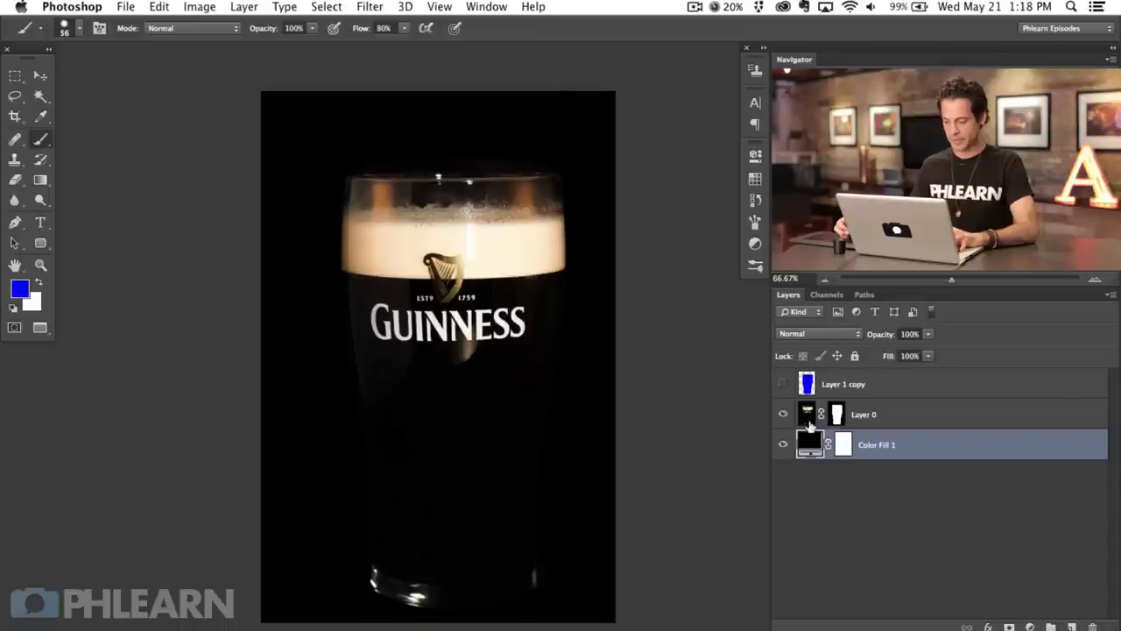
{"action": "left_click", "coordinate": [886, 387]}
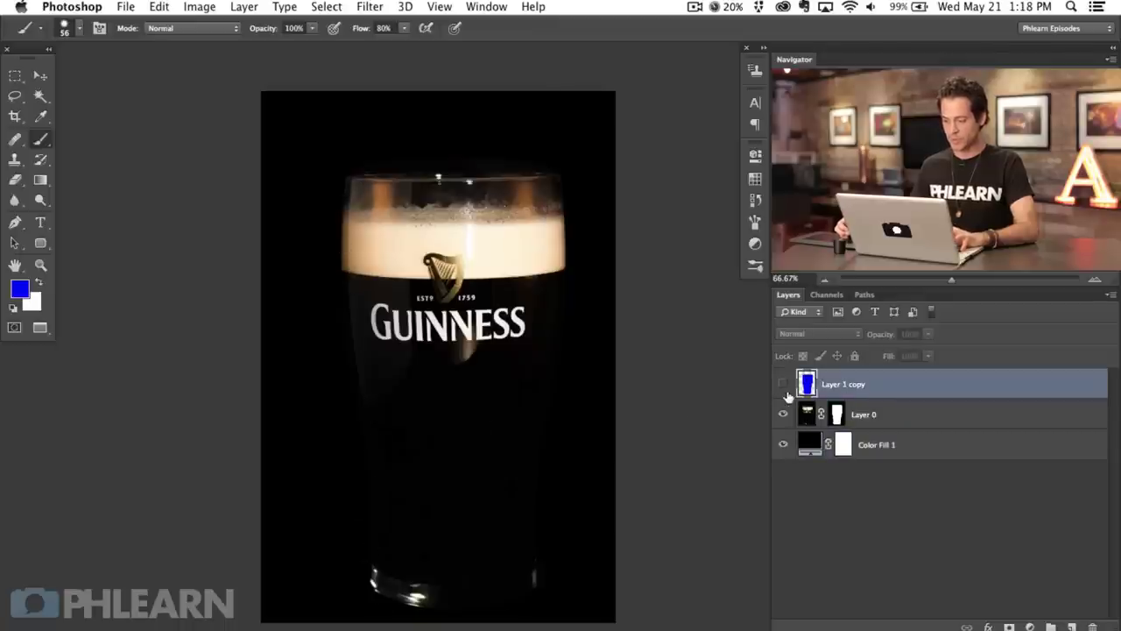
{"action": "left_click", "coordinate": [784, 385]}
{"action": "left_click", "coordinate": [784, 385]}
{"action": "left_click", "coordinate": [784, 385]}
{"action": "left_click", "coordinate": [785, 386]}
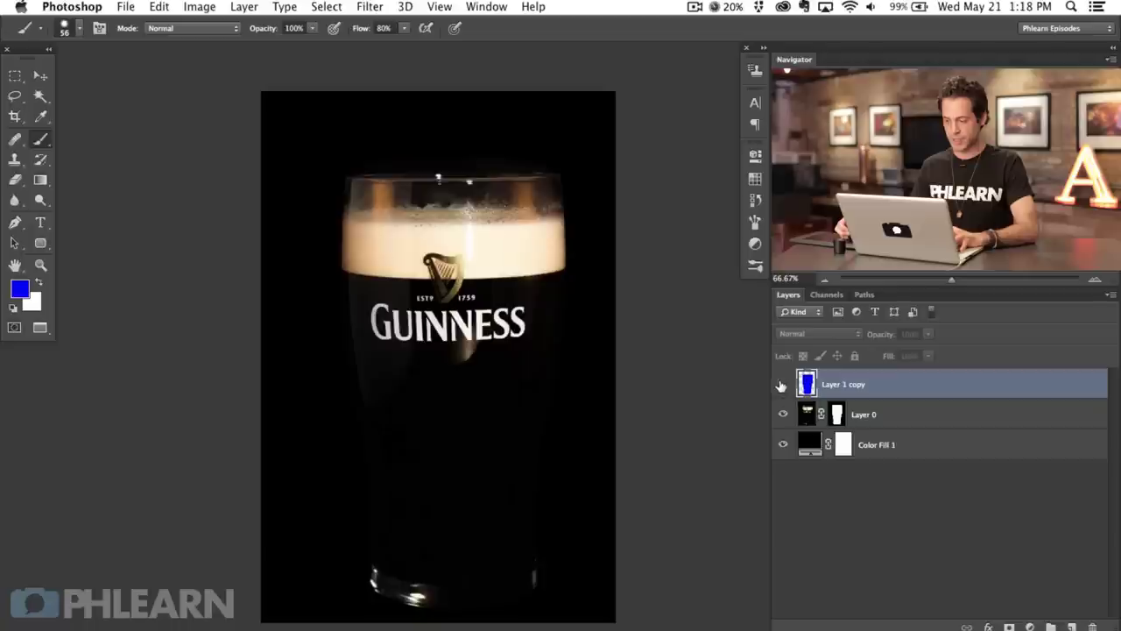
Step: Load the blue silhouette's outline as a selection and hide the silhouette layer
{"action": "left_click", "coordinate": [784, 385]}
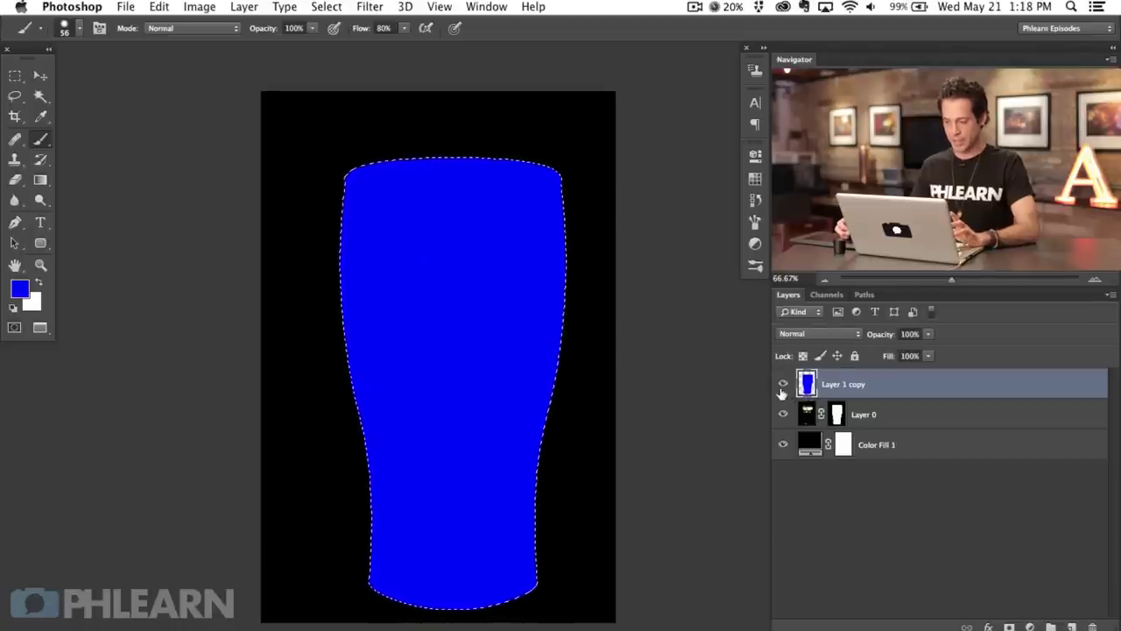
{"action": "left_click", "coordinate": [784, 386]}
{"action": "left_click", "coordinate": [784, 385]}
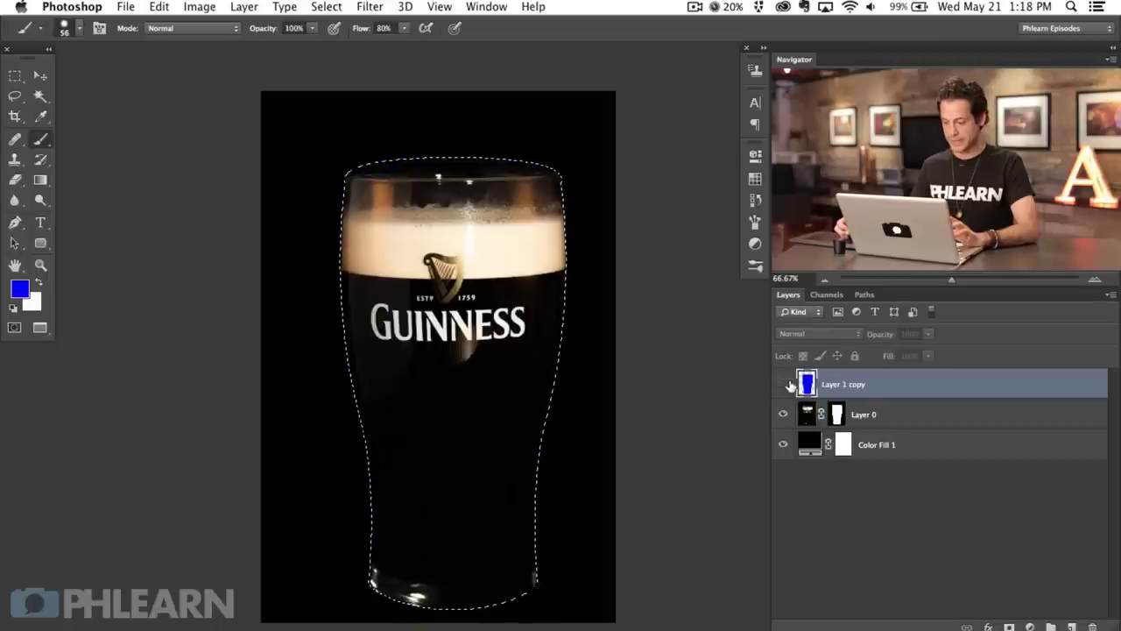
Step: Add a new layer above Layer 0 and fill the glass selection with a cream colour sampled from the beer's foam
{"action": "left_click", "coordinate": [912, 422]}
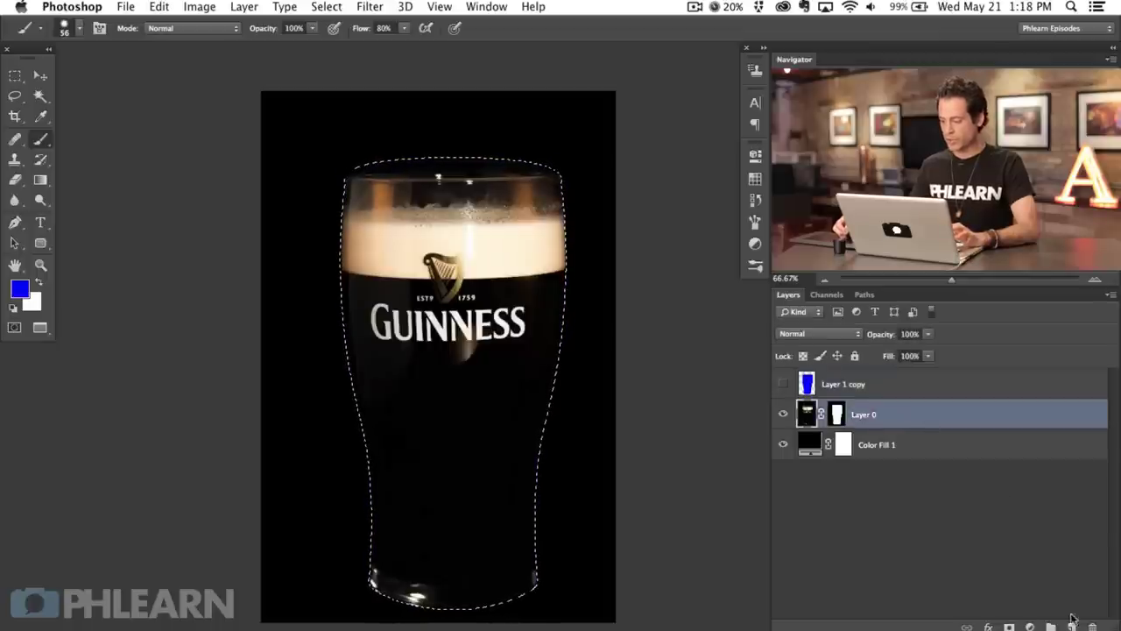
{"action": "left_click", "coordinate": [1072, 627]}
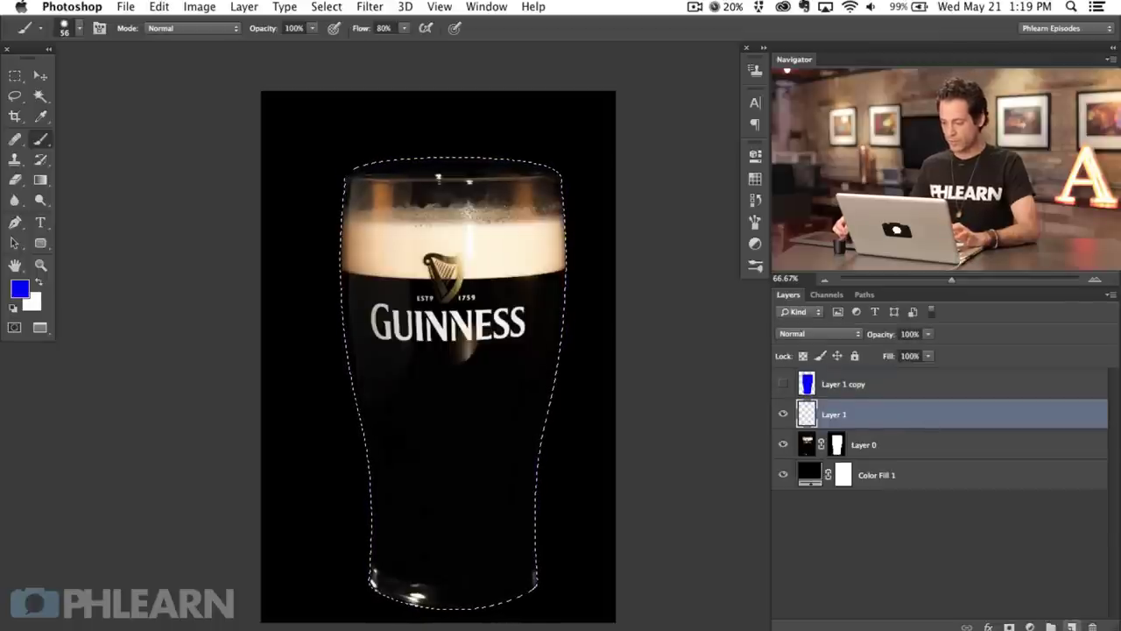
{"action": "left_click", "coordinate": [783, 385]}
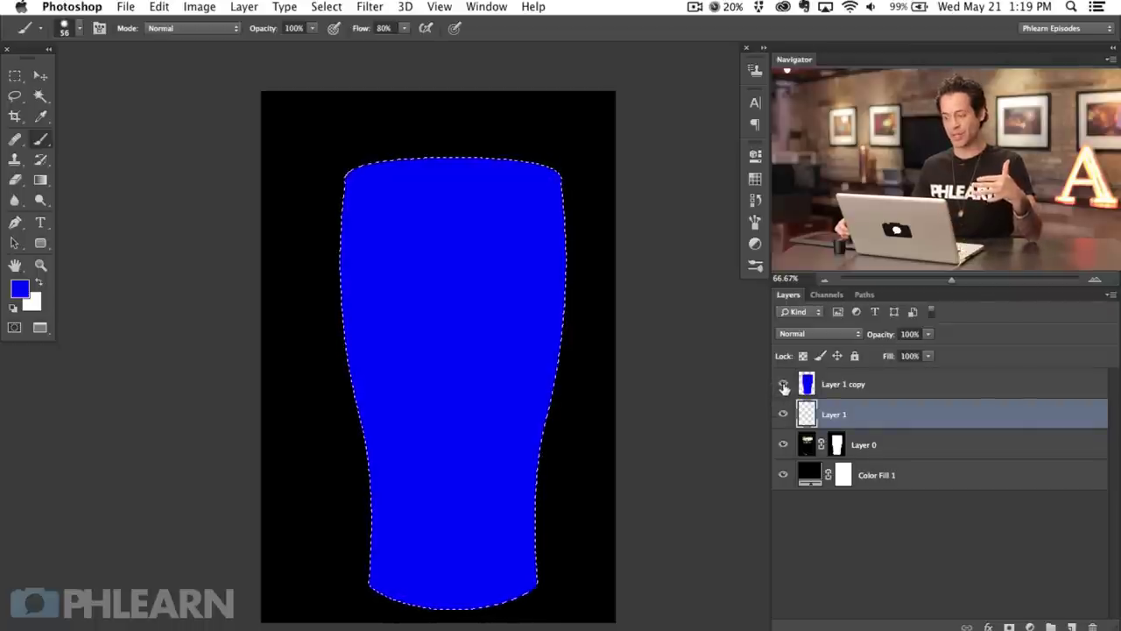
{"action": "left_click", "coordinate": [784, 385]}
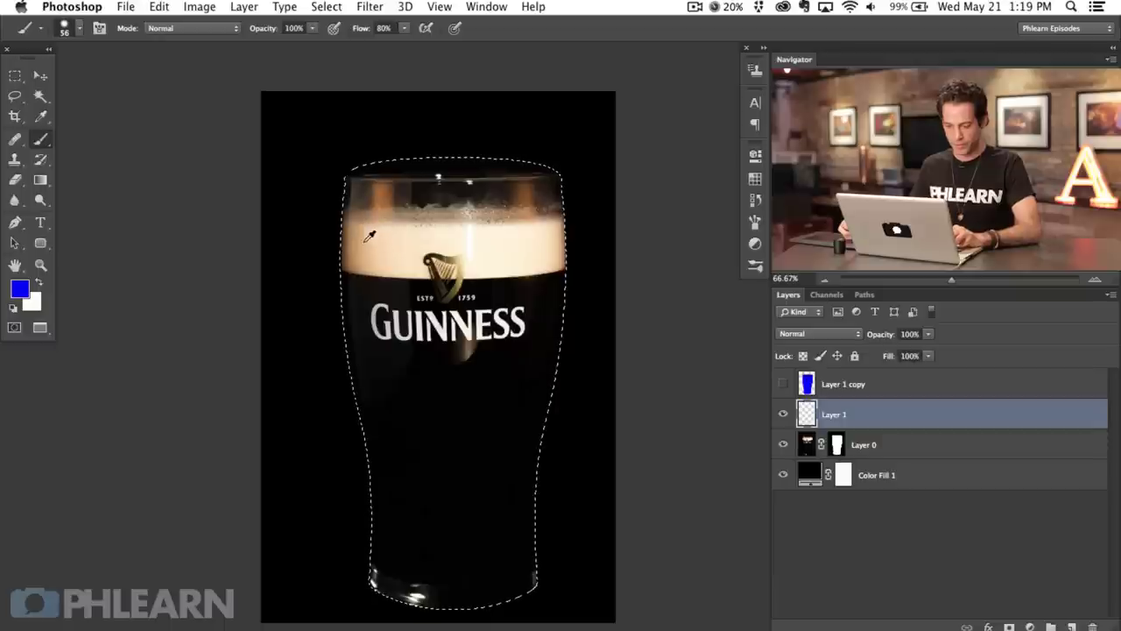
{"action": "left_click_drag", "start_coordinate": [361, 251], "coordinate": [376, 240]}
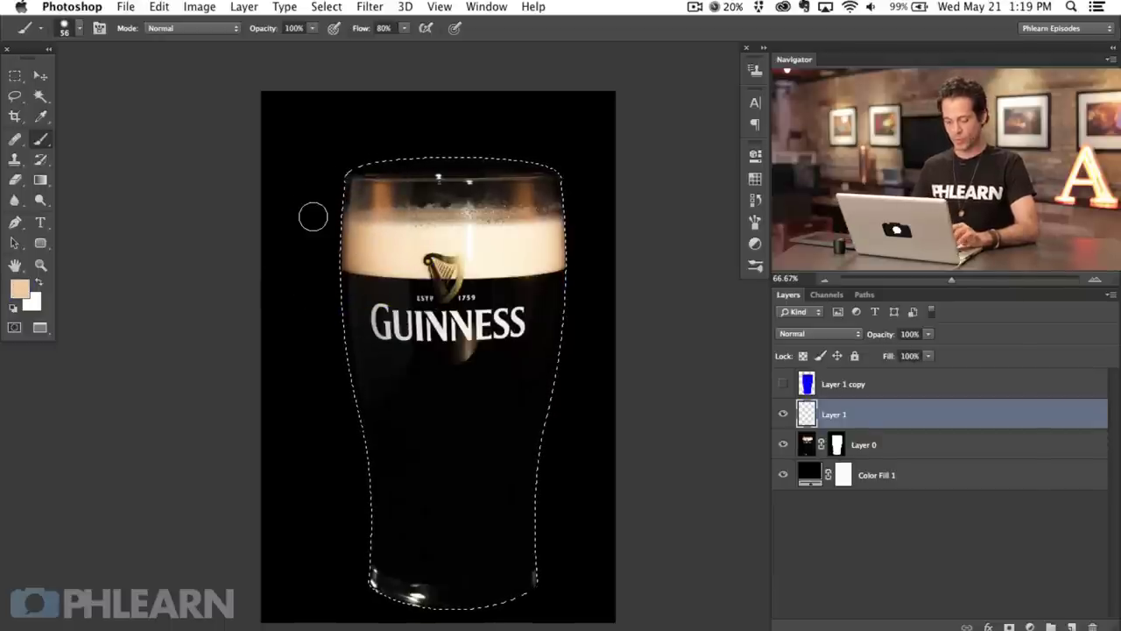
{"action": "key", "text": "alt+BackSpace"}
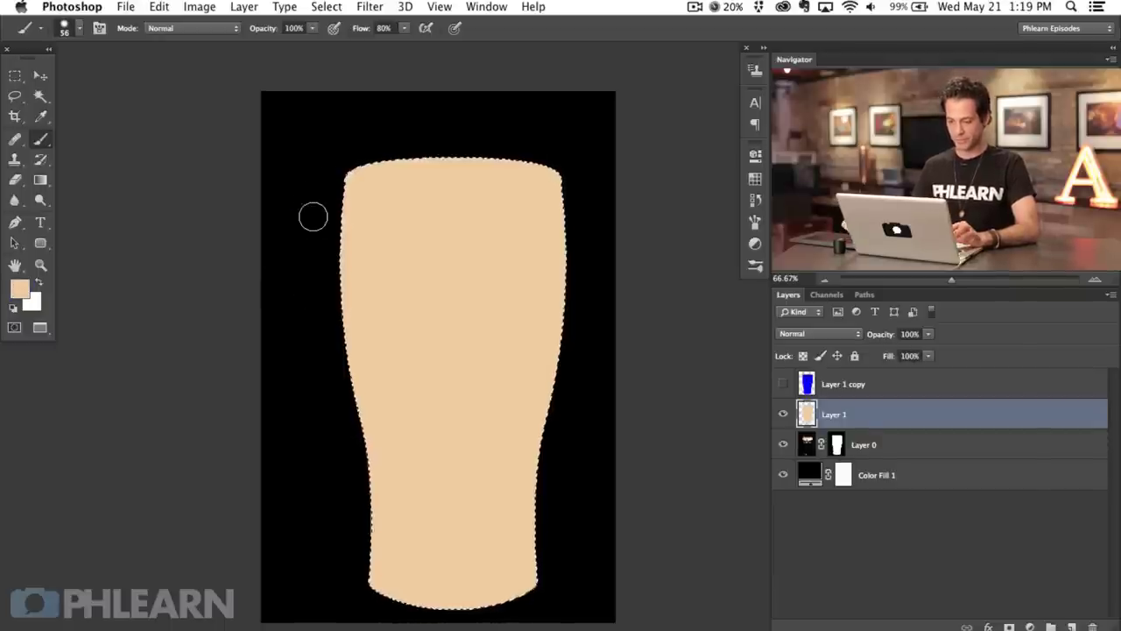
Step: Transform the selection by shifting it slightly right, centred at about X 390 px, Y 563 px
{"action": "left_click", "coordinate": [15, 78]}
{"action": "right_click", "coordinate": [450, 296]}
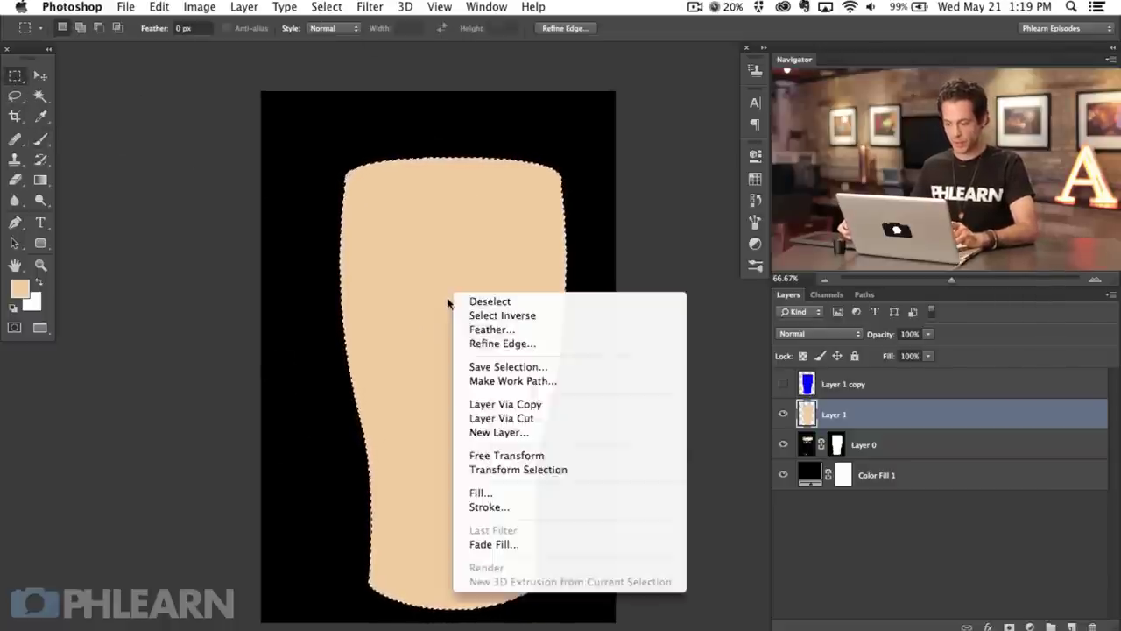
{"action": "left_click", "coordinate": [533, 466]}
{"action": "left_click_drag", "start_coordinate": [432, 466], "coordinate": [451, 471]}
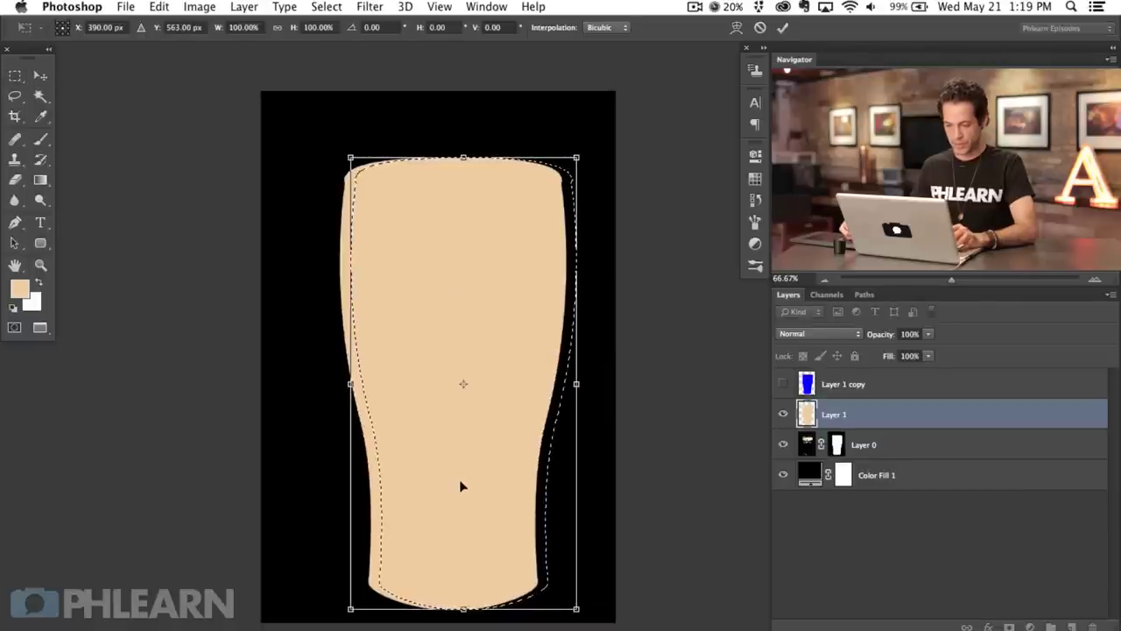
{"action": "left_click", "coordinate": [783, 31]}
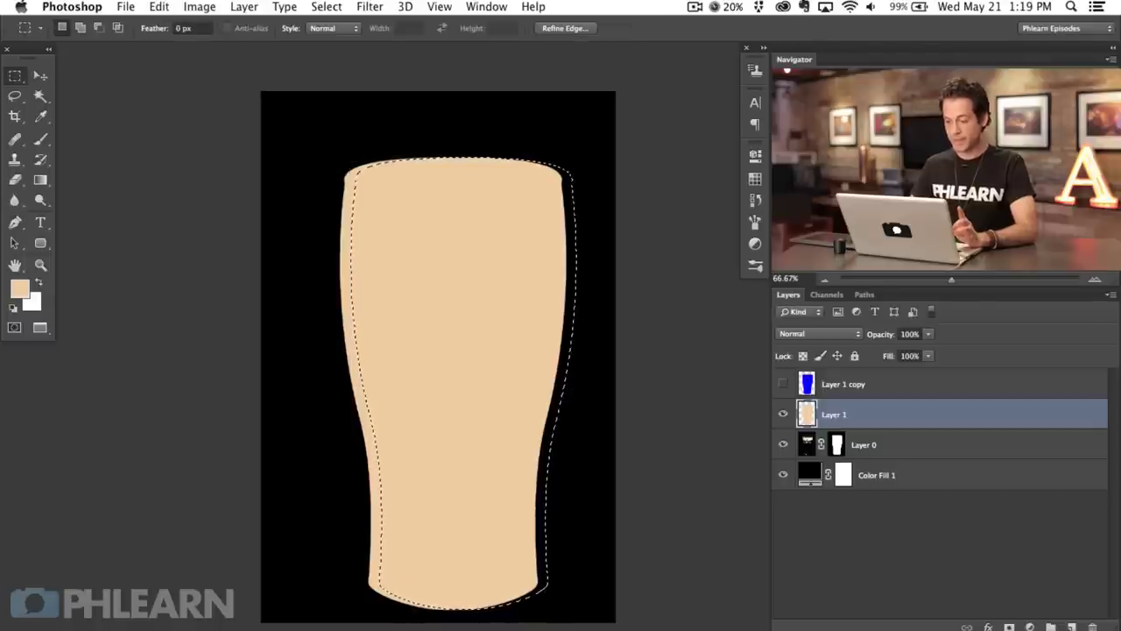
Step: Delete the cream fill inside the shifted selection to form a thin highlight along the glass's left edge, and deselect
{"action": "key", "text": "BackSpace"}
{"action": "key", "text": "super+d"}
{"action": "left_click_drag", "start_coordinate": [482, 433], "coordinate": [460, 436]}
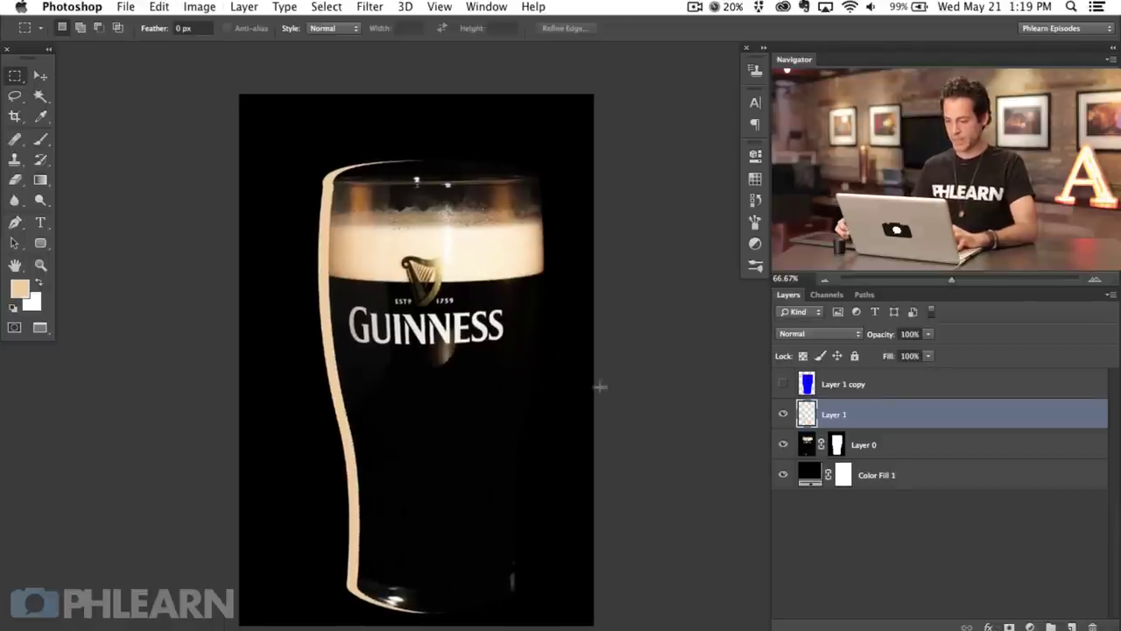
Step: Toggle the thin highlight layer's visibility to compare the glass with and without the edge light
{"action": "left_click", "coordinate": [783, 414]}
{"action": "left_click", "coordinate": [783, 415]}
{"action": "left_click", "coordinate": [783, 415]}
{"action": "left_click", "coordinate": [783, 415]}
{"action": "left_click", "coordinate": [783, 414]}
{"action": "left_click", "coordinate": [783, 414]}
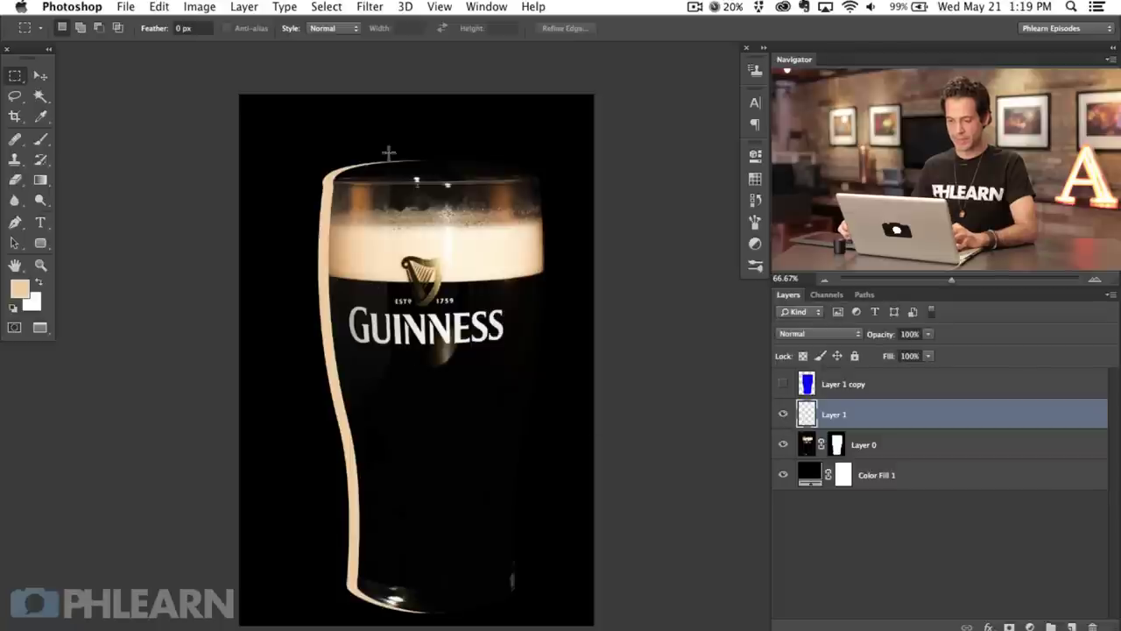
{"action": "left_click", "coordinate": [783, 417]}
{"action": "left_click", "coordinate": [784, 415]}
{"action": "left_click", "coordinate": [783, 415]}
{"action": "left_click", "coordinate": [784, 411]}
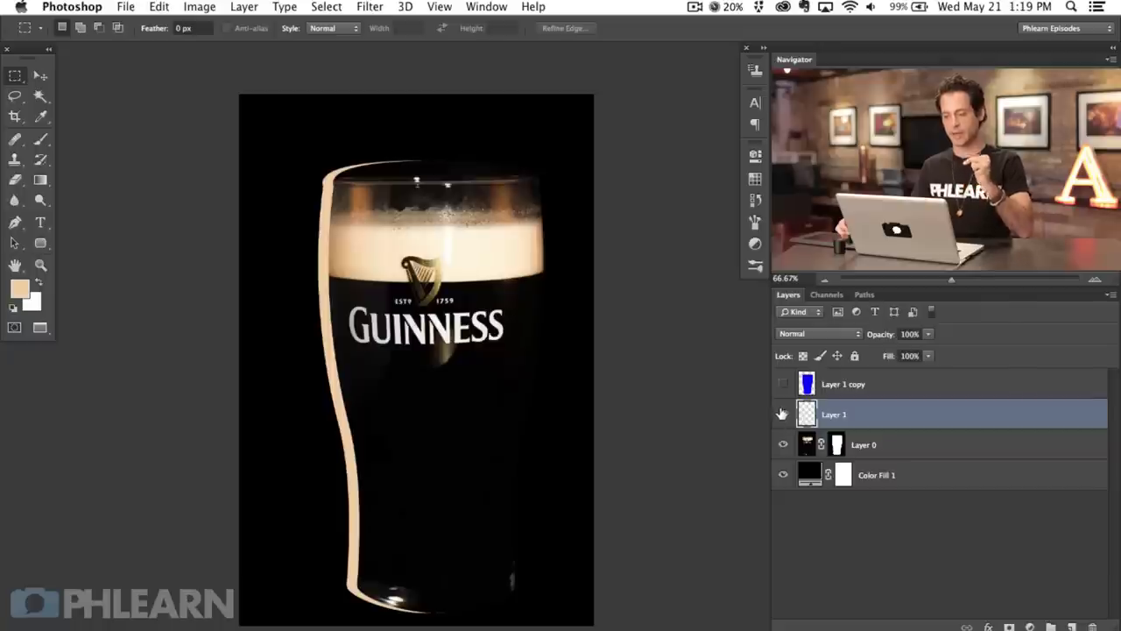
Step: Hide Layer 1 and fill the silhouette's selection with the same cream colour on a new layer, with the blue silhouette hidden
{"action": "left_click", "coordinate": [783, 416]}
{"action": "left_click", "coordinate": [783, 383]}
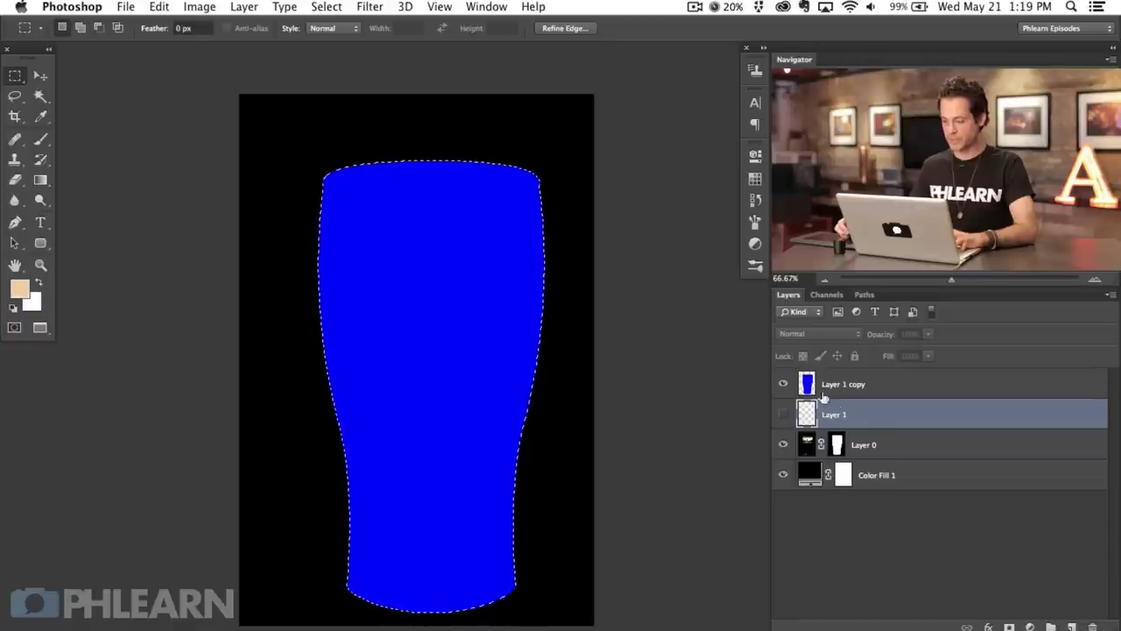
{"action": "key", "text": "alt+shift+super+n"}
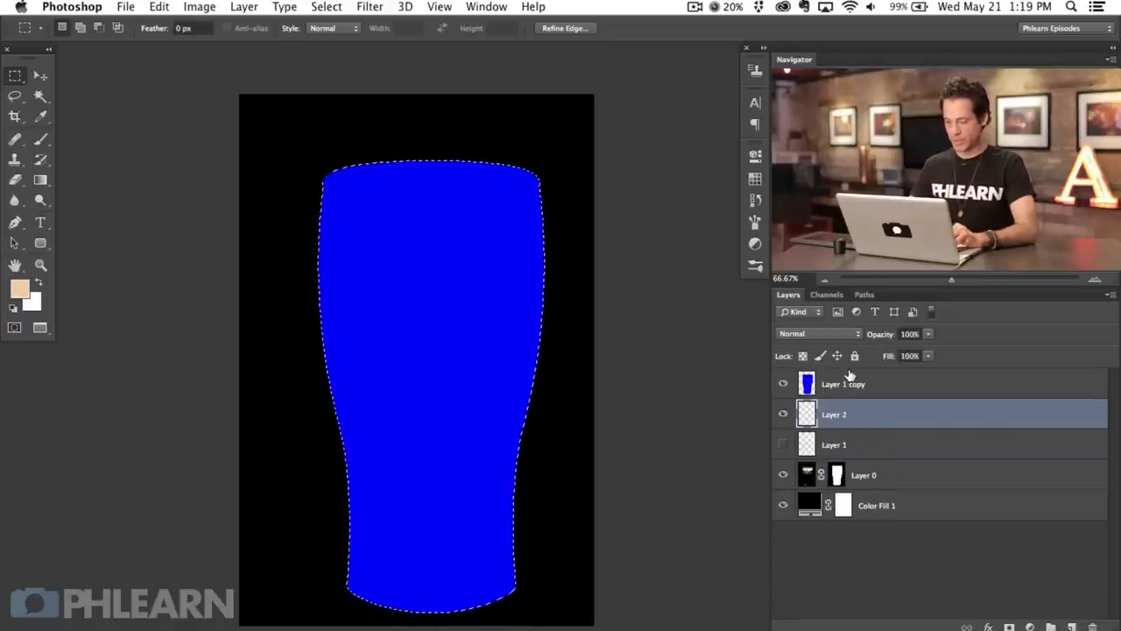
{"action": "key", "text": "alt+BackSpace"}
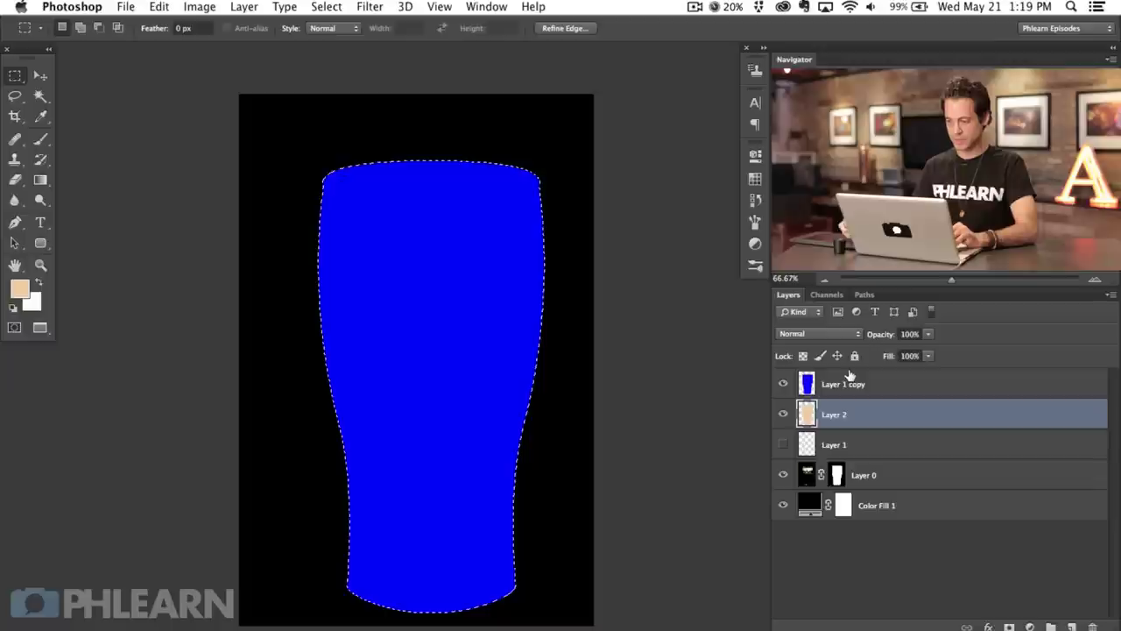
{"action": "left_click", "coordinate": [783, 383]}
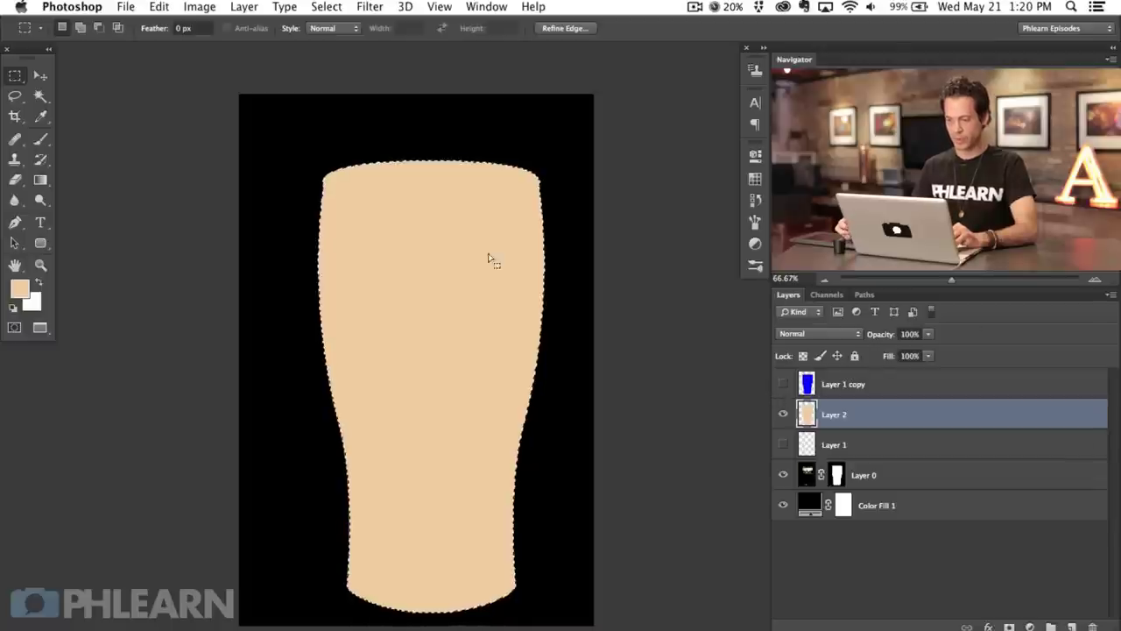
Step: Shift the selection right to about X 447 px, Y 566 px, delete the cream fill inside it for a wider highlight, and deselect
{"action": "right_click", "coordinate": [475, 306]}
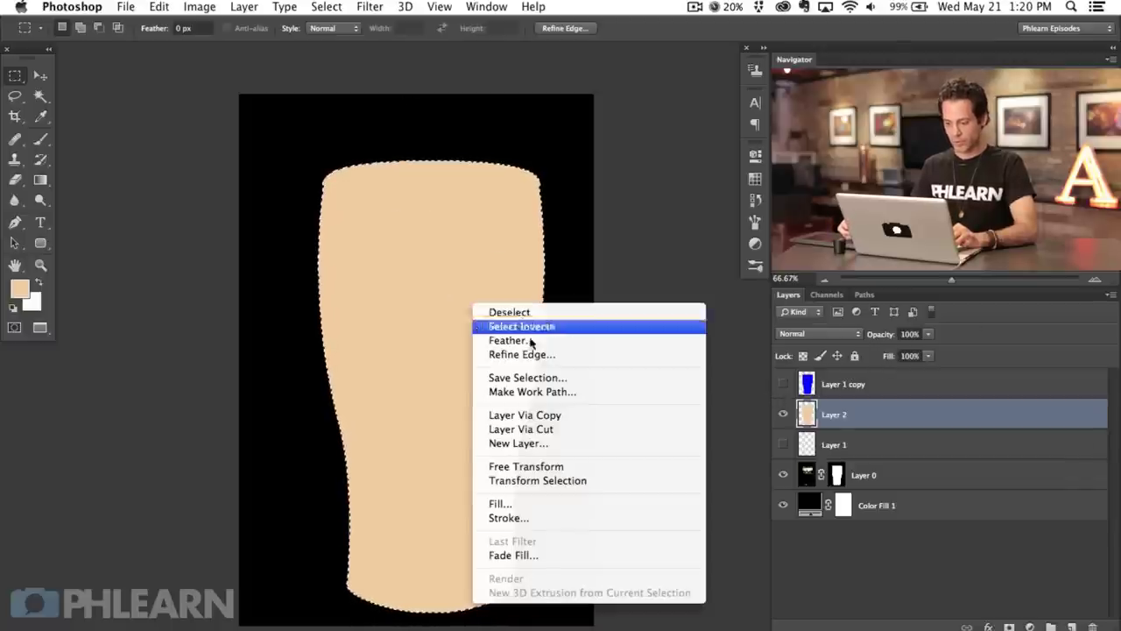
{"action": "left_click", "coordinate": [566, 484]}
{"action": "left_click_drag", "start_coordinate": [429, 481], "coordinate": [489, 508]}
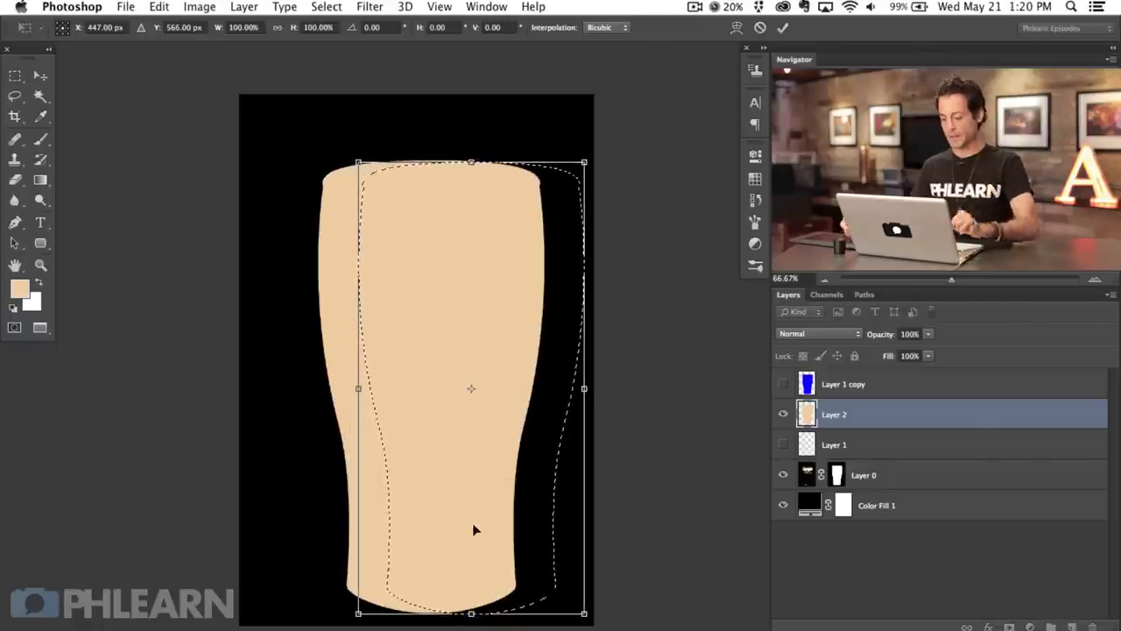
{"action": "key", "text": "Return"}
{"action": "key", "text": "Delete"}
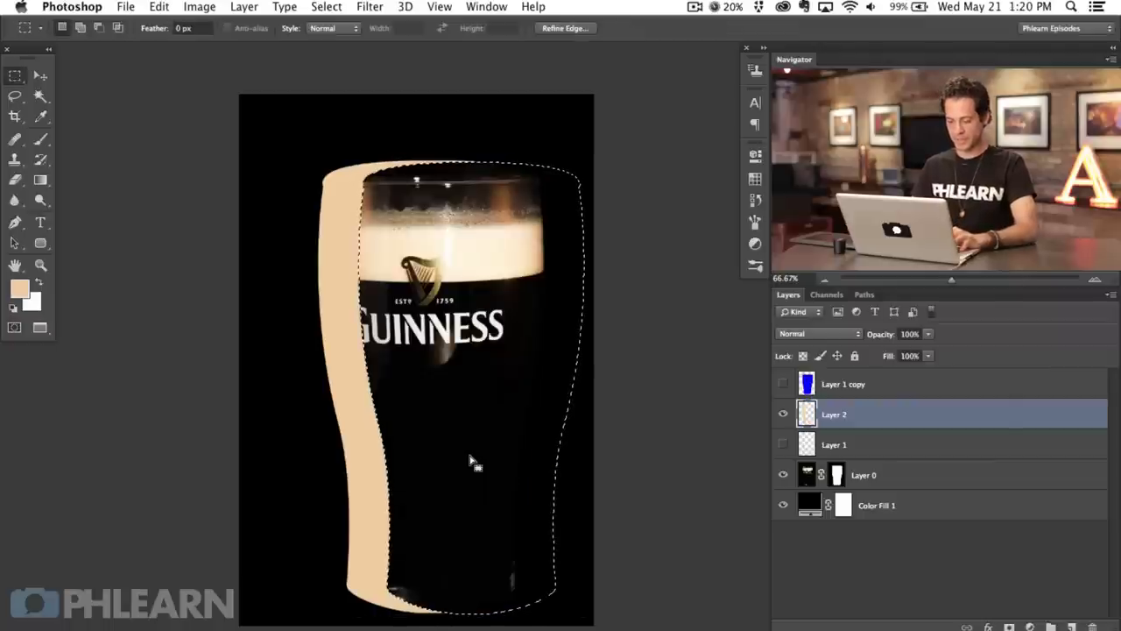
{"action": "key", "text": "ctrl+d"}
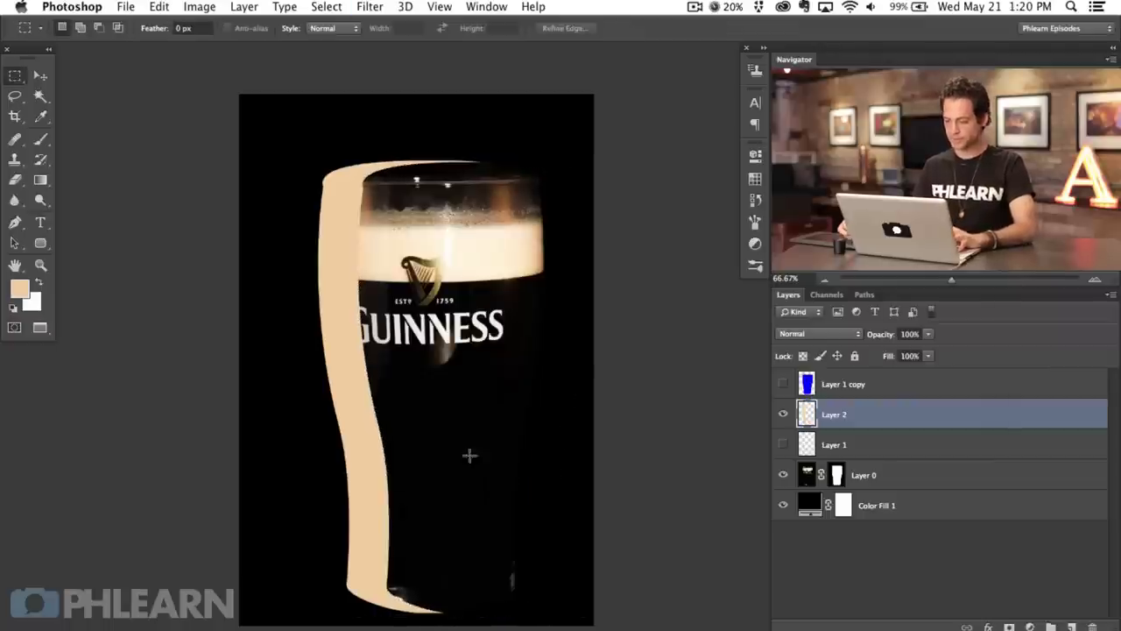
Step: Compare the wide and thin edge highlights by toggling Layer 2 and Layer 1, and hide both layers
{"action": "left_click", "coordinate": [782, 415]}
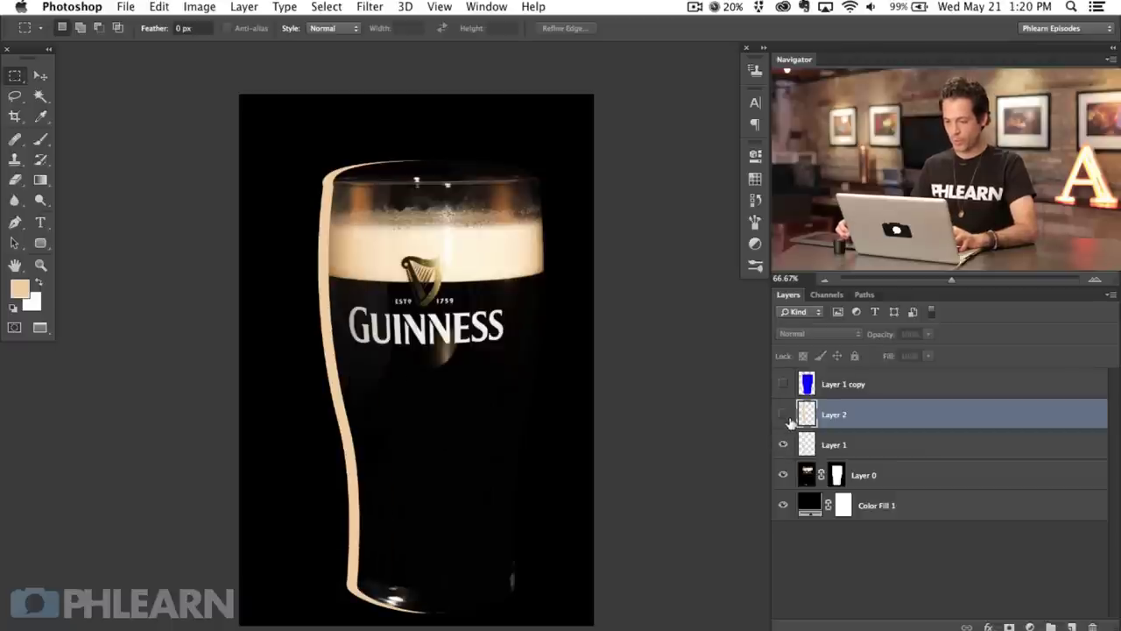
{"action": "left_click", "coordinate": [783, 415]}
{"action": "left_click", "coordinate": [783, 415]}
{"action": "left_click", "coordinate": [783, 444]}
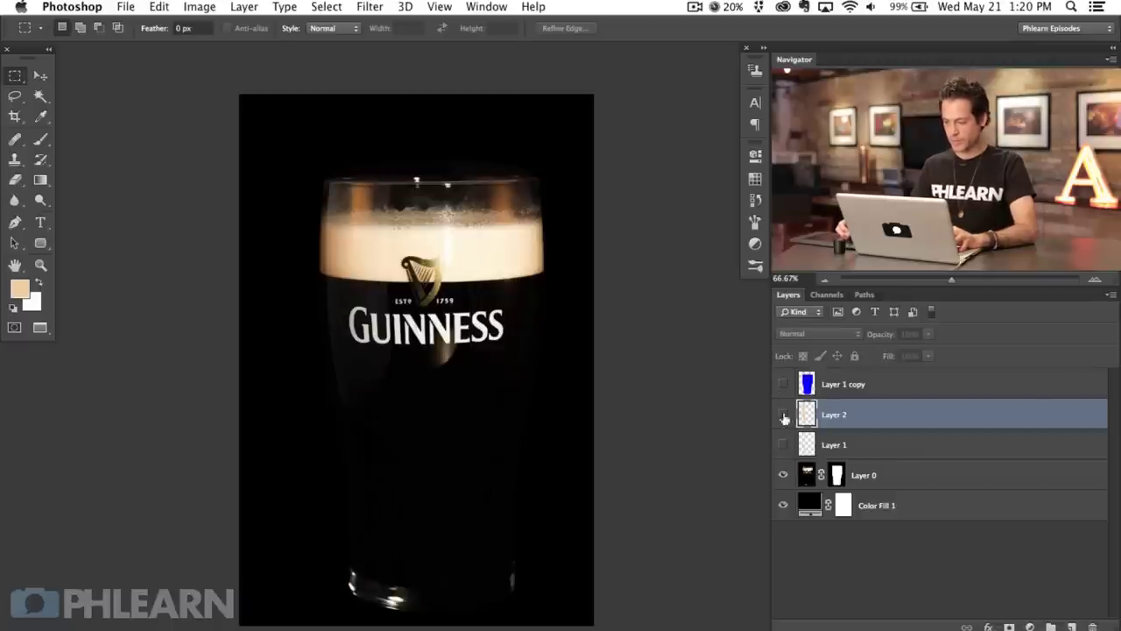
Step: Show the blue silhouette layer, make it active, and load its outline as a selection
{"action": "left_click", "coordinate": [783, 384]}
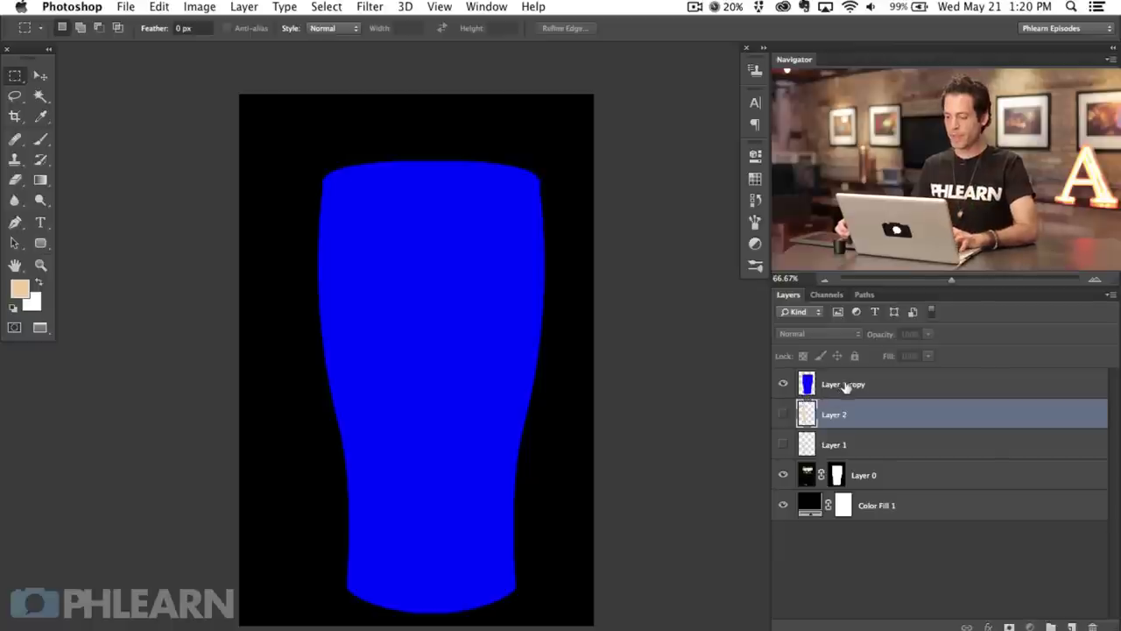
{"action": "left_click", "coordinate": [842, 385]}
{"action": "left_click", "coordinate": [806, 388], "text": "super"}
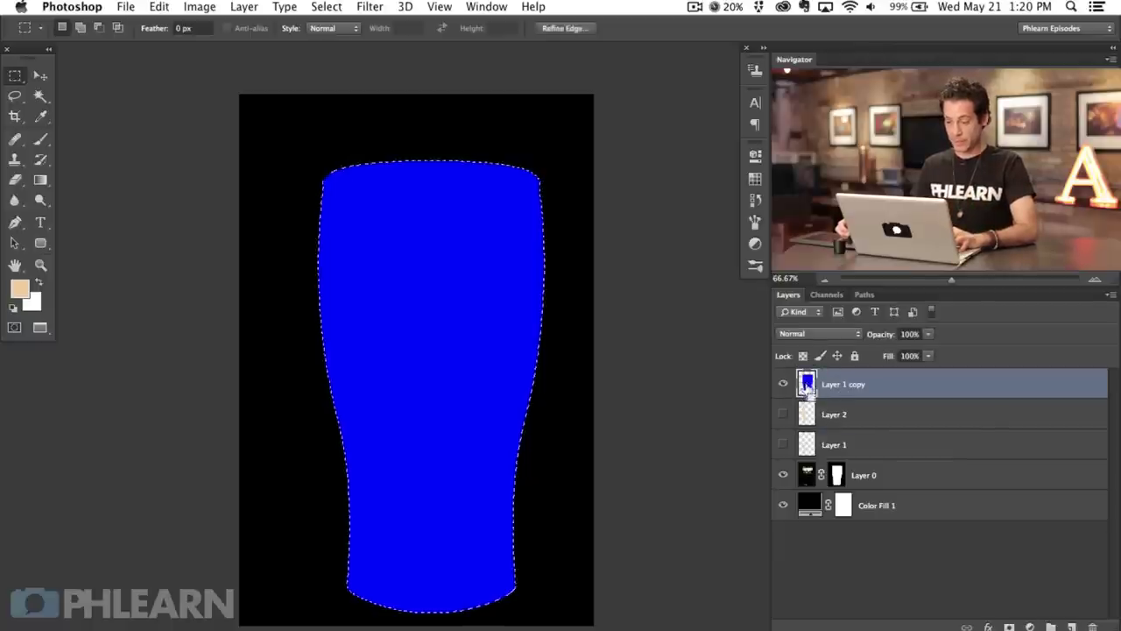
Step: Add a new layer above Layer 2, hide the blue silhouette, and fill the selection with the cream foreground colour
{"action": "left_click", "coordinate": [866, 415]}
{"action": "left_click", "coordinate": [1070, 627]}
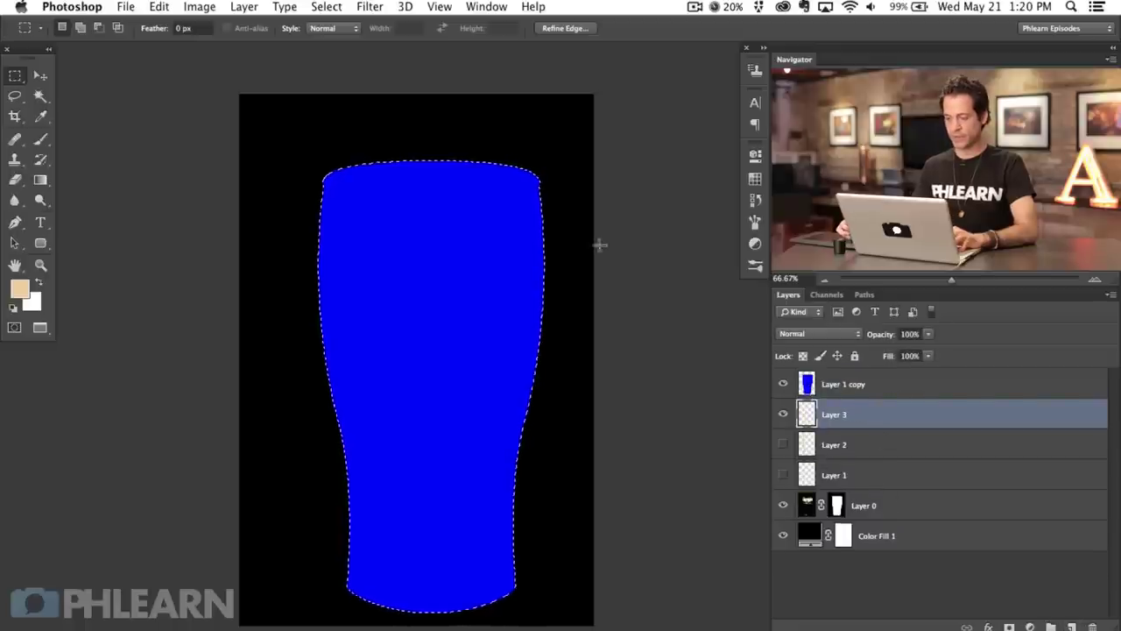
{"action": "left_click", "coordinate": [784, 385]}
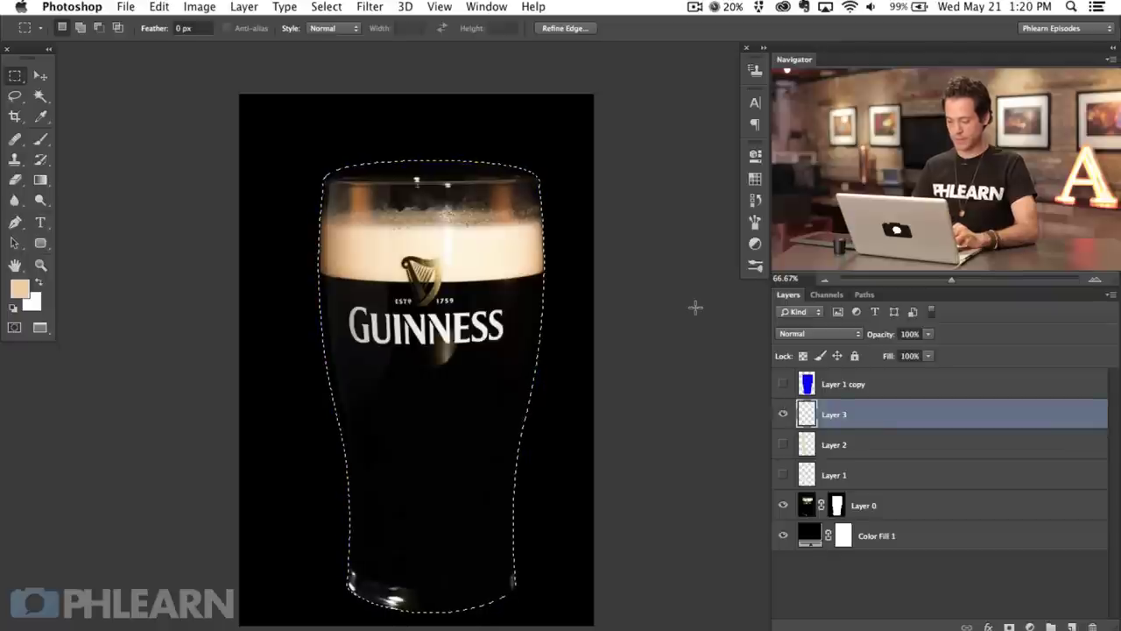
{"action": "key", "text": "alt+BackSpace"}
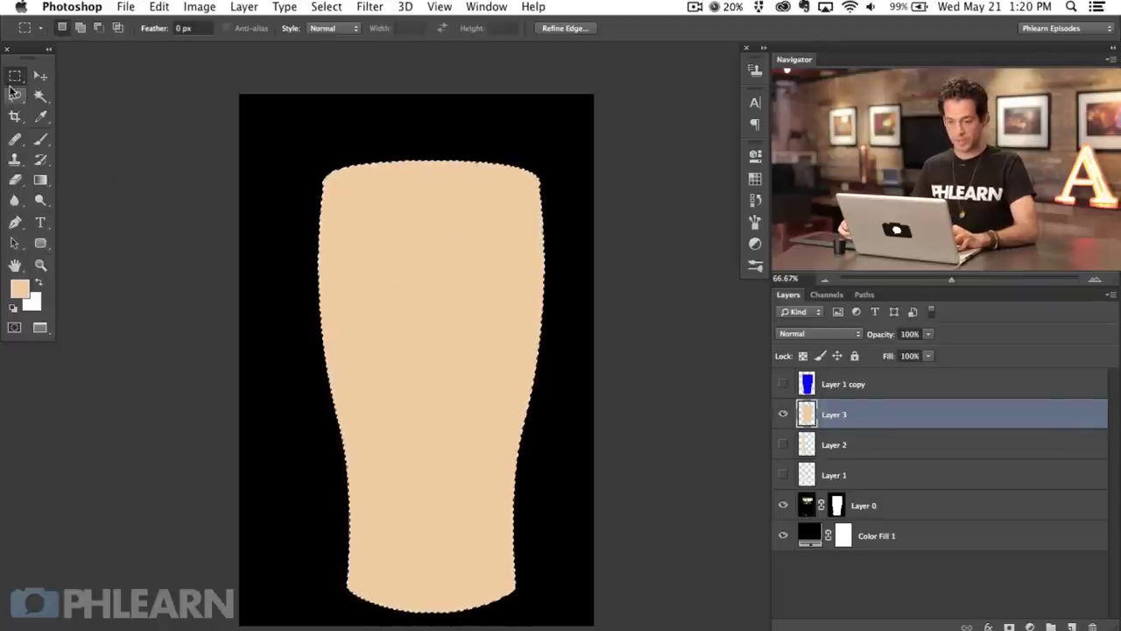
Step: Shift the selection left to X 334 px, delete the cream fill inside it to leave a right-edge highlight, and deselect
{"action": "right_click", "coordinate": [457, 260]}
{"action": "left_click", "coordinate": [560, 435]}
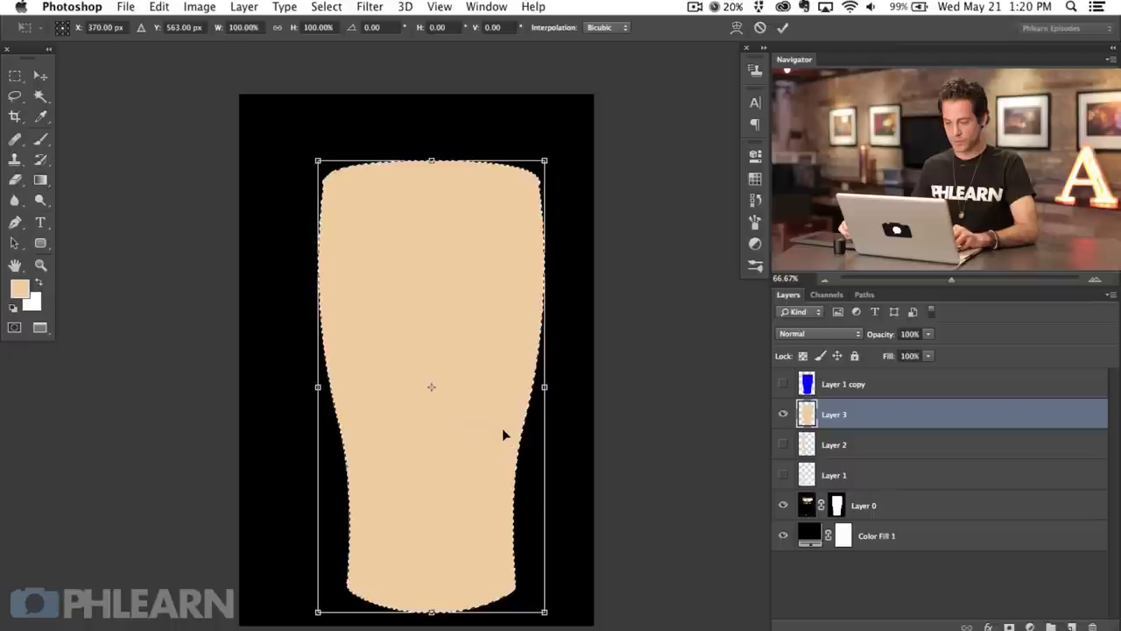
{"action": "left_click_drag", "start_coordinate": [501, 427], "coordinate": [484, 424]}
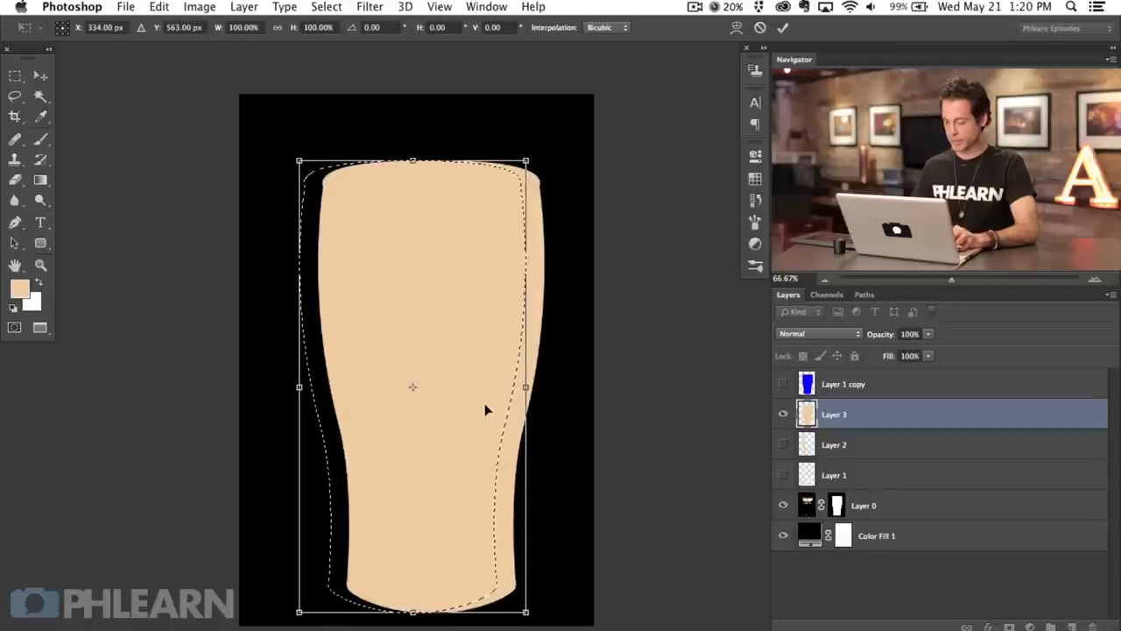
{"action": "key", "text": "Return"}
{"action": "key", "text": "Delete"}
{"action": "key", "text": "super+d"}
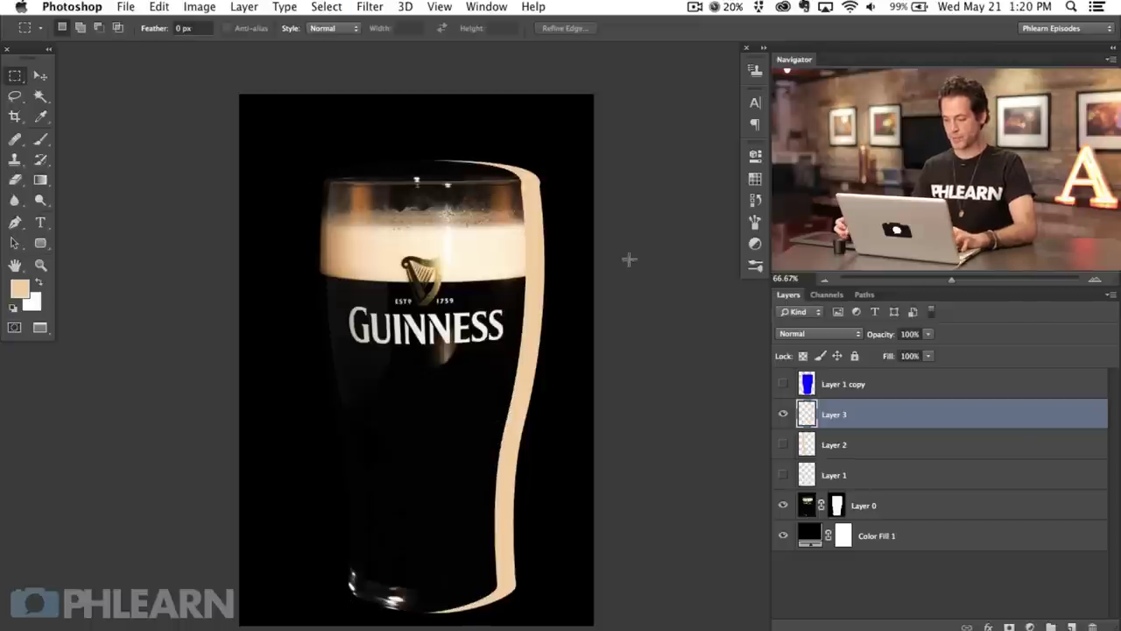
Step: Show the Layer 2 and Layer 1 highlights, and toggle Layer 3 to check the right-edge highlight against them
{"action": "left_click", "coordinate": [782, 446]}
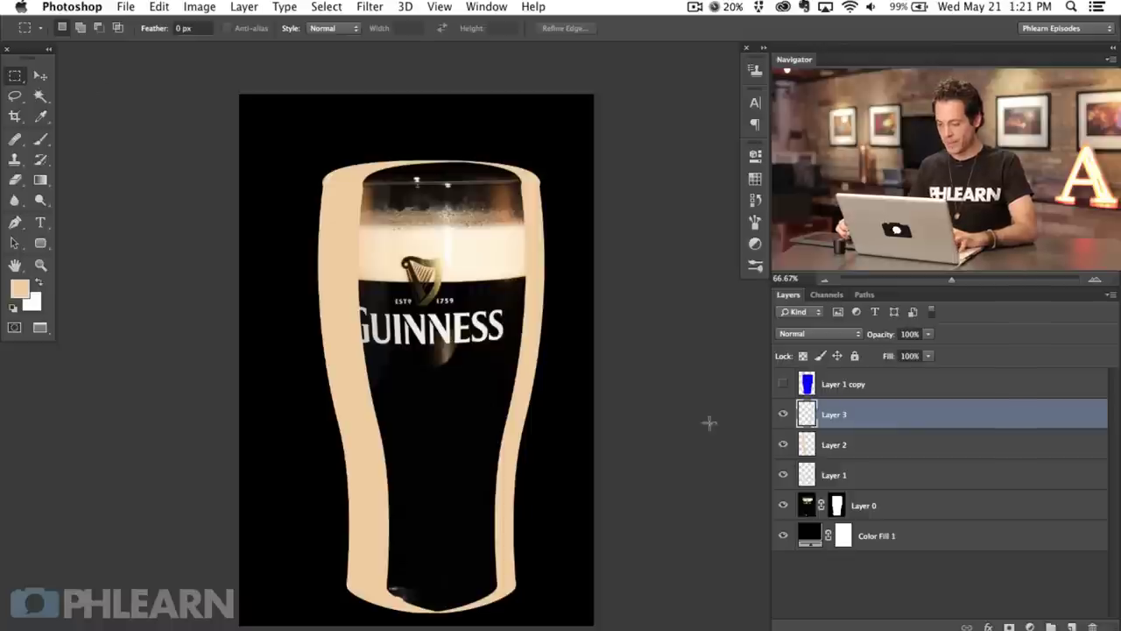
{"action": "left_click", "coordinate": [783, 414]}
{"action": "left_click", "coordinate": [784, 416]}
{"action": "left_click", "coordinate": [785, 419]}
{"action": "left_click", "coordinate": [784, 418]}
Step: Nudge the Layer 3 highlight slightly left, inward from the glass's right edge
{"action": "key", "text": "v"}
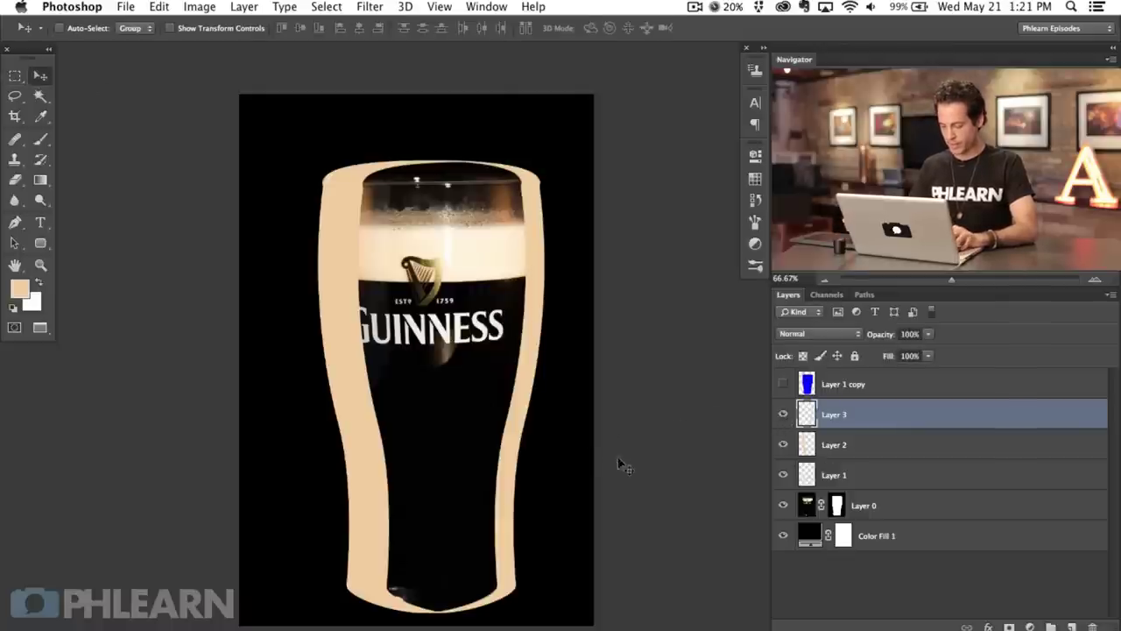
{"action": "key", "text": "Left"}
{"action": "key", "text": "Left"}
{"action": "key", "text": "Left"}
{"action": "key", "text": "Left"}
{"action": "key", "text": "Left"}
{"action": "key", "text": "Left"}
{"action": "key", "text": "Left"}
{"action": "key", "text": "Left"}
{"action": "key", "text": "Left"}
{"action": "key", "text": "Left"}
{"action": "key", "text": "Left"}
{"action": "key", "text": "Left"}
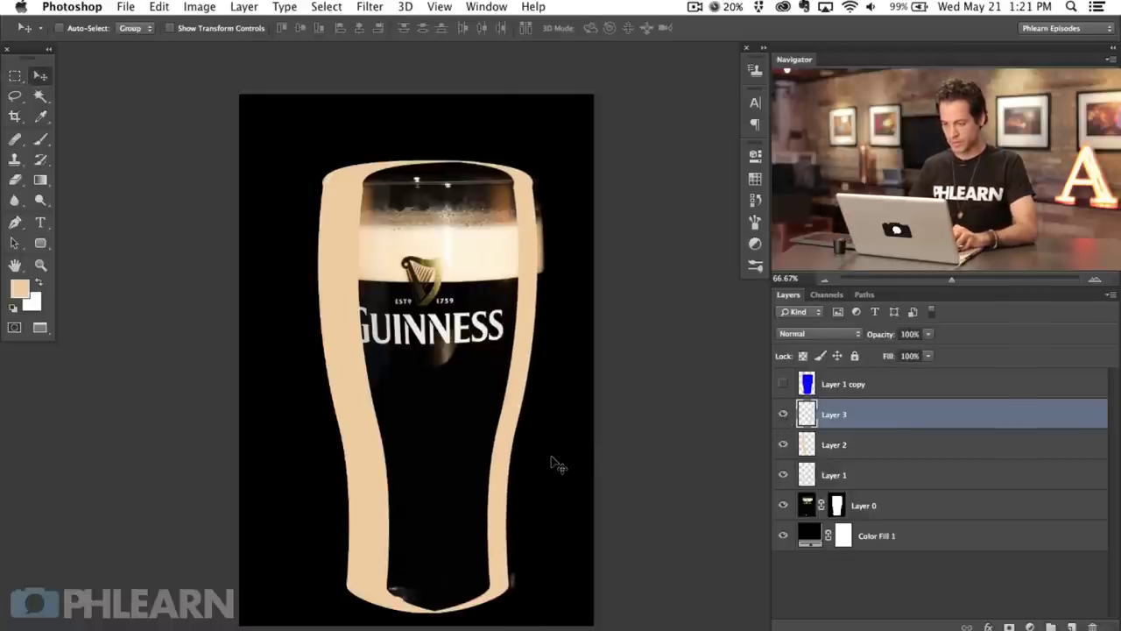
Step: Make Layer 2 active and move its wide highlight right, across the middle of the glass over the Guinness lettering
{"action": "left_click", "coordinate": [784, 448]}
{"action": "left_click", "coordinate": [808, 460]}
{"action": "left_click_drag", "start_coordinate": [545, 531], "coordinate": [608, 524]}
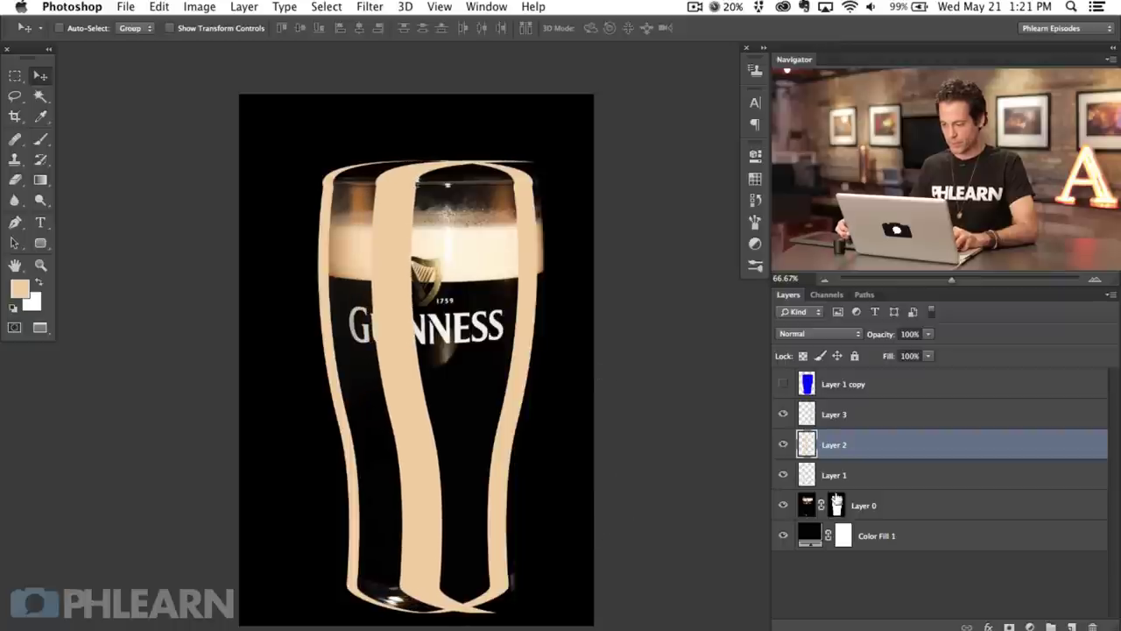
Step: Toggle Layer 1 and Layer 3 to compare the left-edge and right-edge highlights on the glass
{"action": "left_click", "coordinate": [784, 475]}
{"action": "left_click", "coordinate": [784, 475]}
{"action": "left_click", "coordinate": [784, 475]}
{"action": "left_click", "coordinate": [784, 475]}
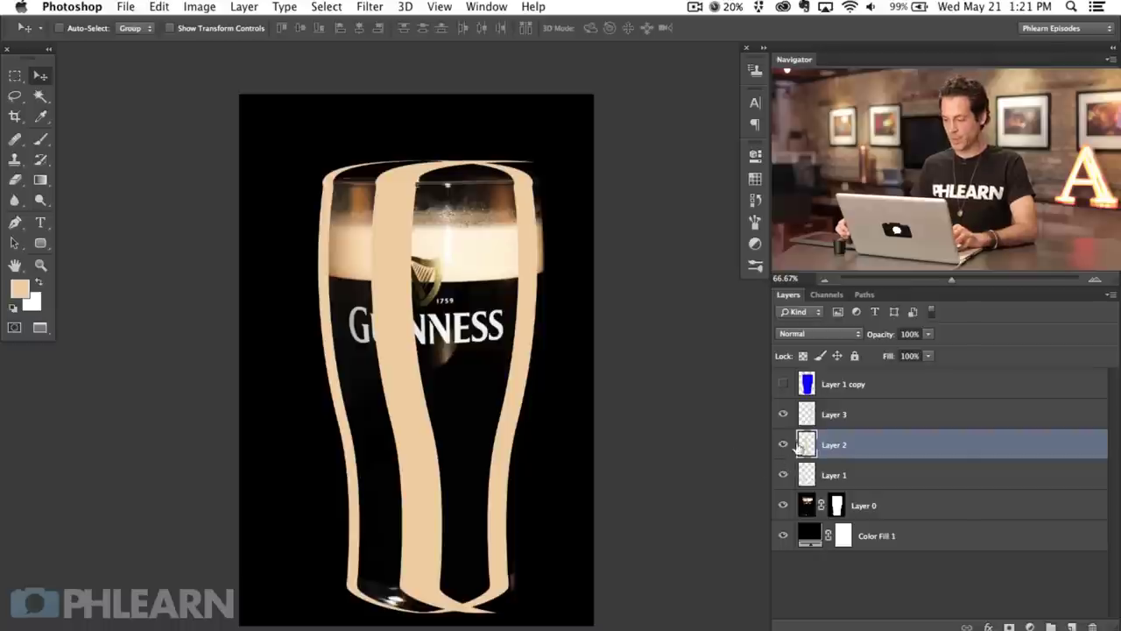
{"action": "left_click", "coordinate": [784, 414]}
{"action": "left_click", "coordinate": [784, 415]}
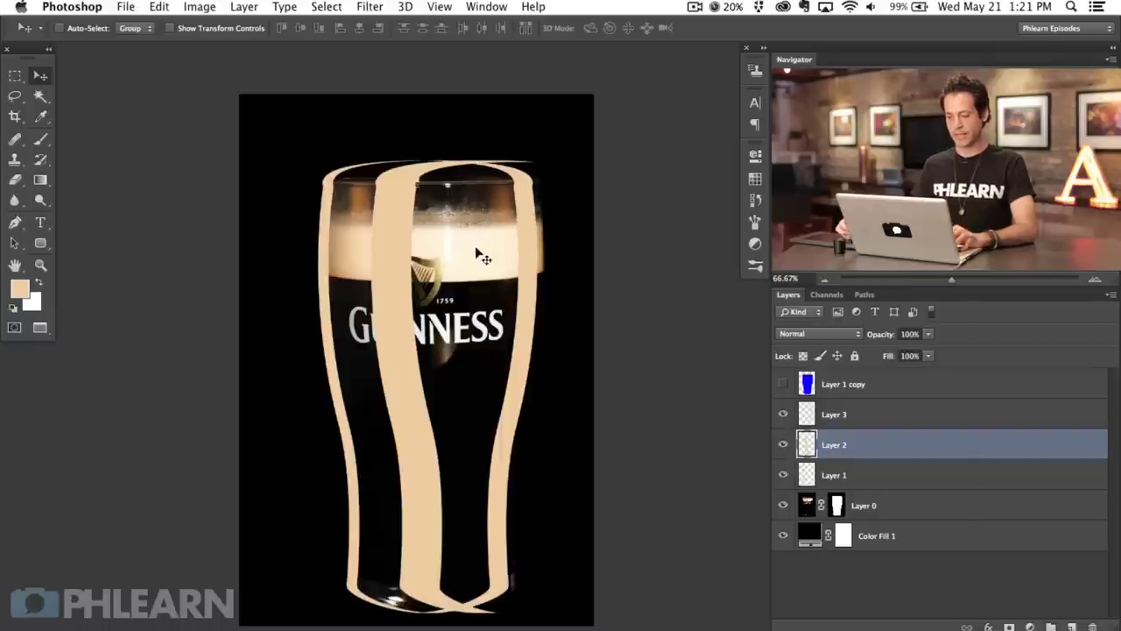
Step: Set the blending mode of Layers 1, 2 and 3 to Screen and inspect how the highlights blend over the beer
{"action": "left_click", "coordinate": [863, 414]}
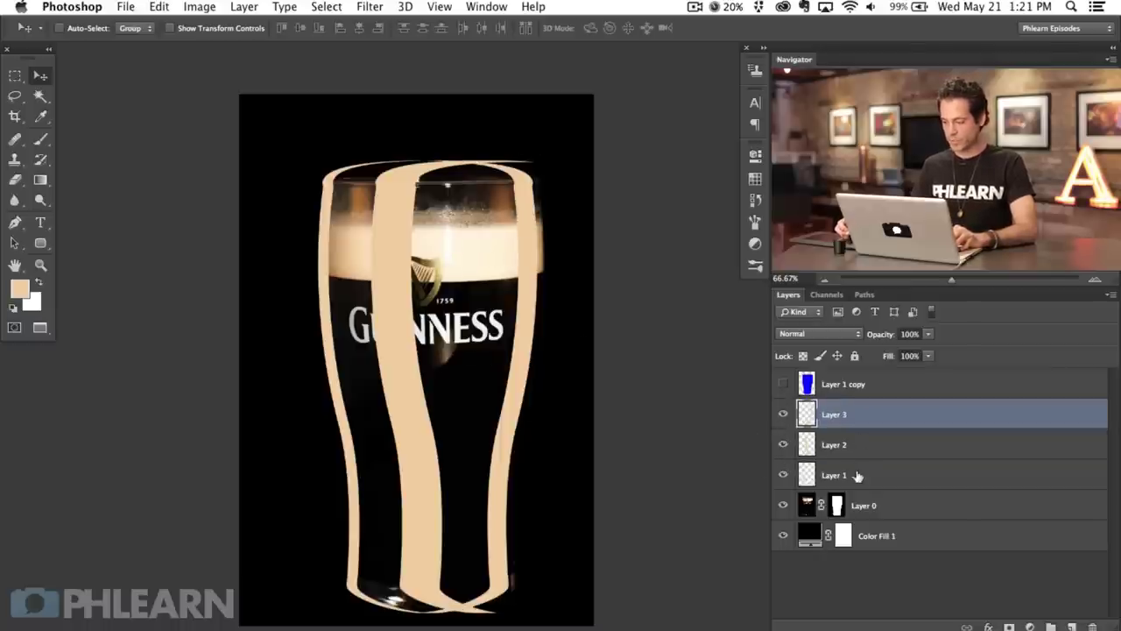
{"action": "left_click", "coordinate": [854, 475], "text": "shift"}
{"action": "left_click", "coordinate": [819, 334]}
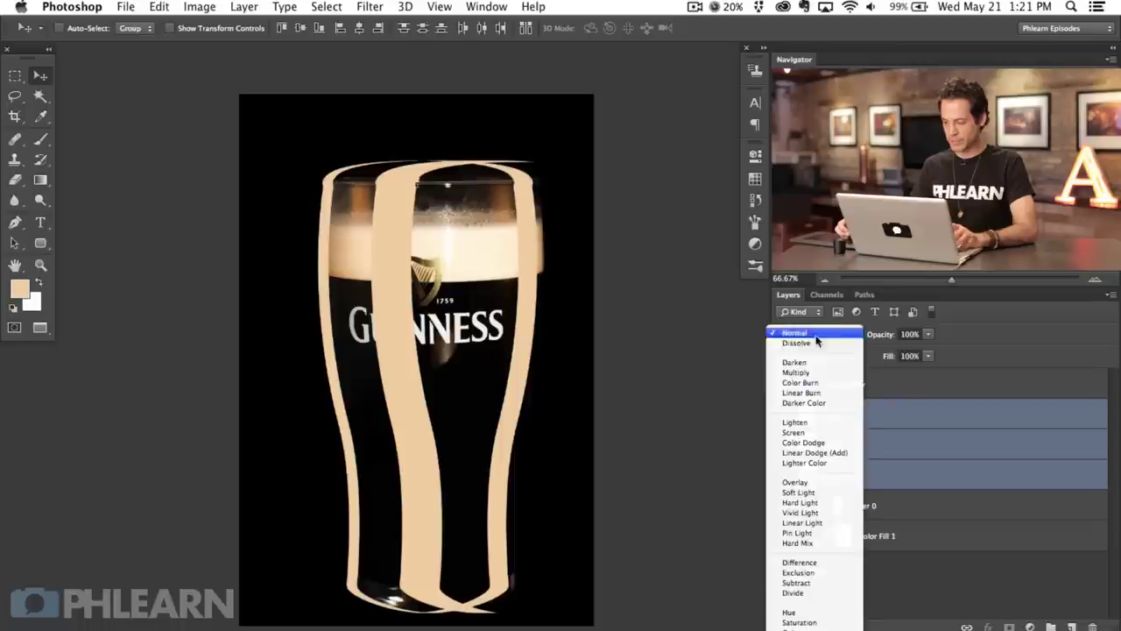
{"action": "left_click", "coordinate": [821, 433]}
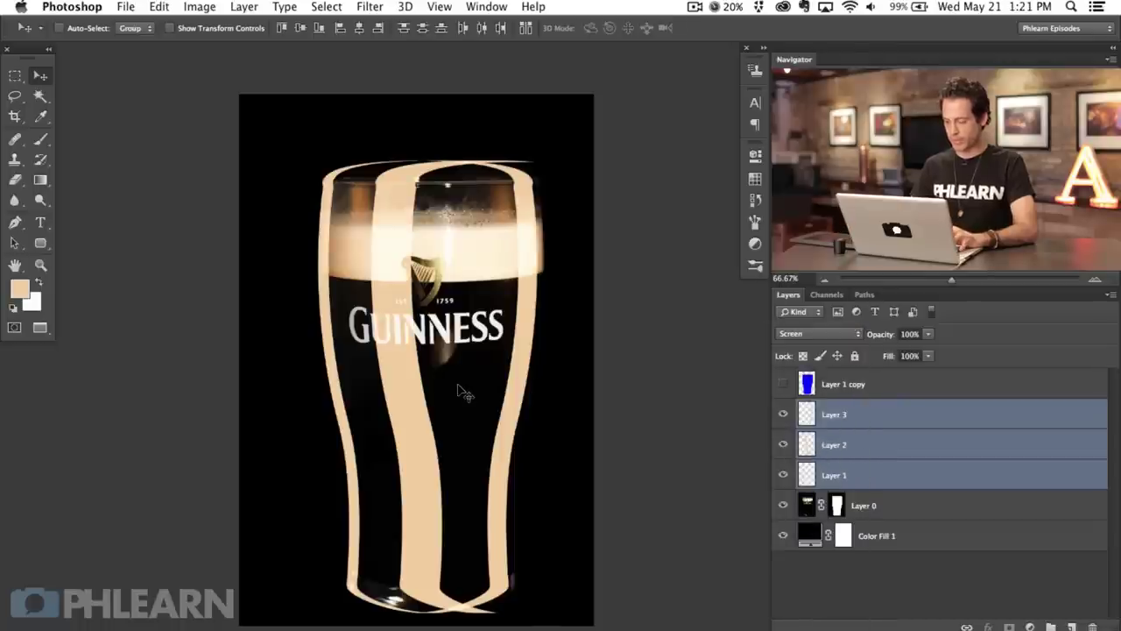
{"action": "key", "text": "super+plus"}
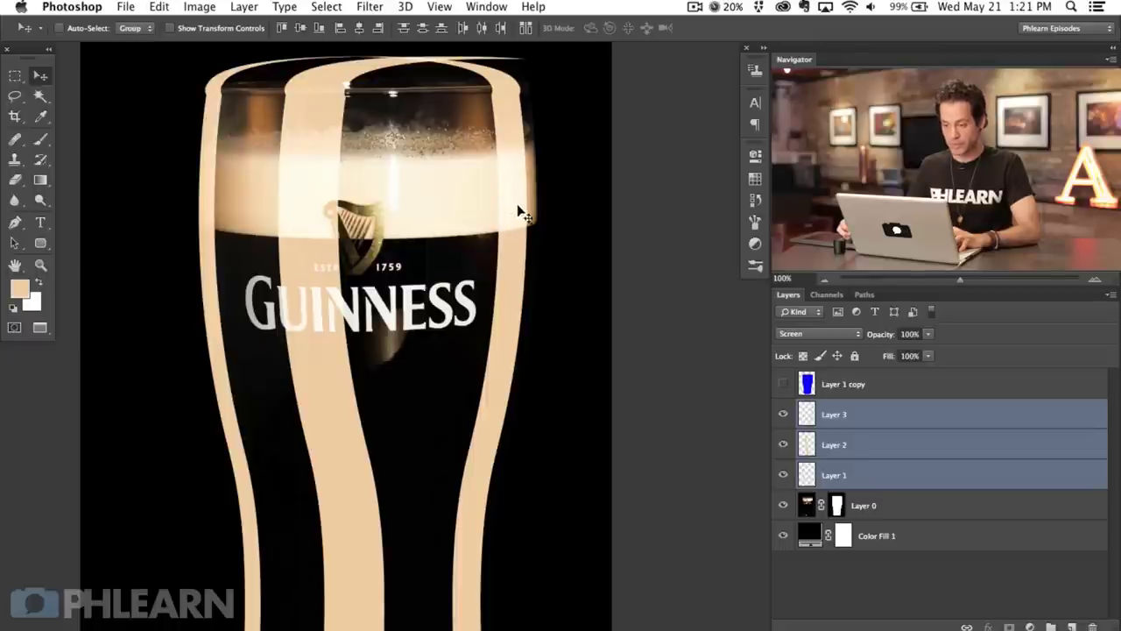
{"action": "key", "text": "super+minus"}
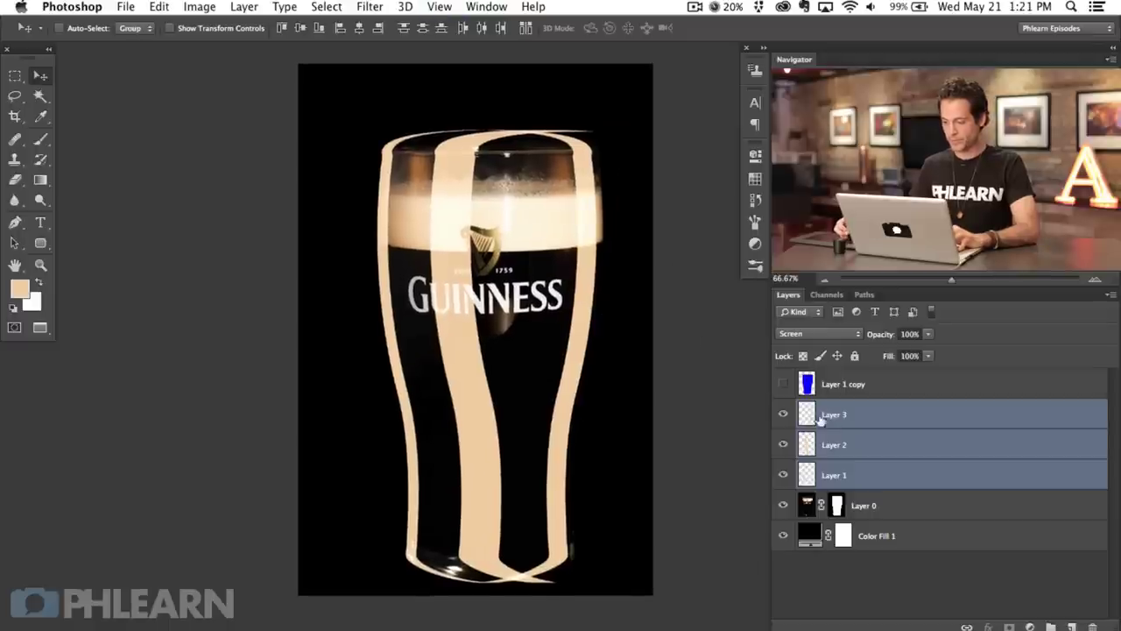
Step: Check Layer 3 on and off, and reduce its saturation to -36 with Hue/Saturation
{"action": "left_click", "coordinate": [819, 419]}
{"action": "left_click", "coordinate": [783, 417]}
{"action": "left_click", "coordinate": [783, 417]}
{"action": "left_click", "coordinate": [783, 417]}
{"action": "left_click", "coordinate": [783, 418]}
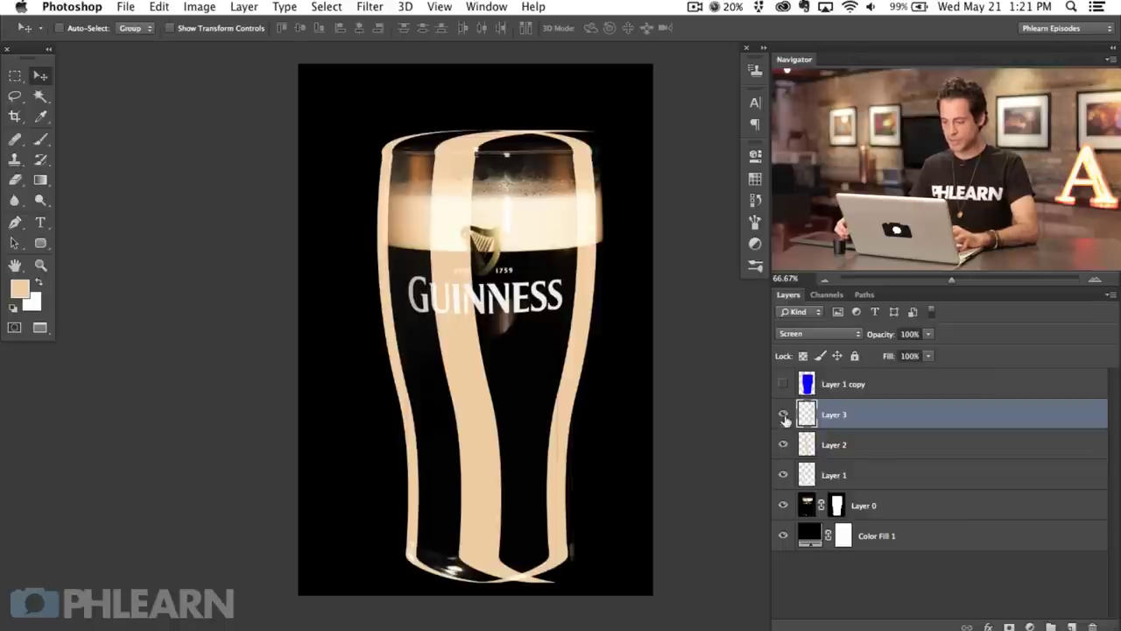
{"action": "key", "text": "super+u"}
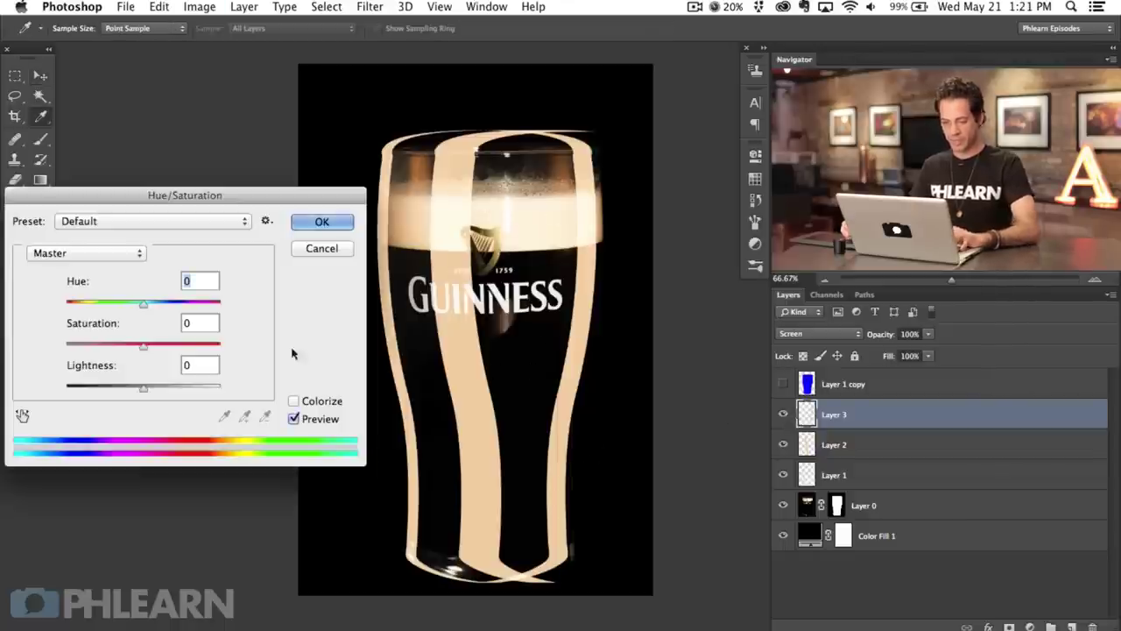
{"action": "left_click_drag", "start_coordinate": [126, 345], "coordinate": [112, 343]}
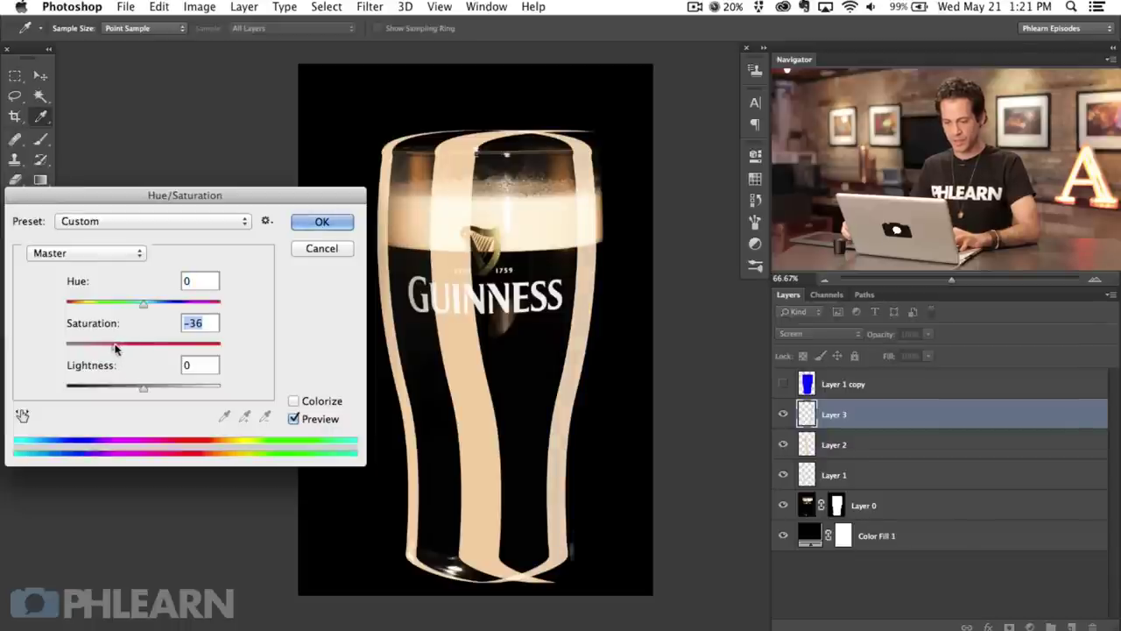
{"action": "left_click", "coordinate": [322, 223]}
Step: Reduce the saturation of the Layer 2 highlight to -36 with Hue/Saturation
{"action": "left_click", "coordinate": [850, 444]}
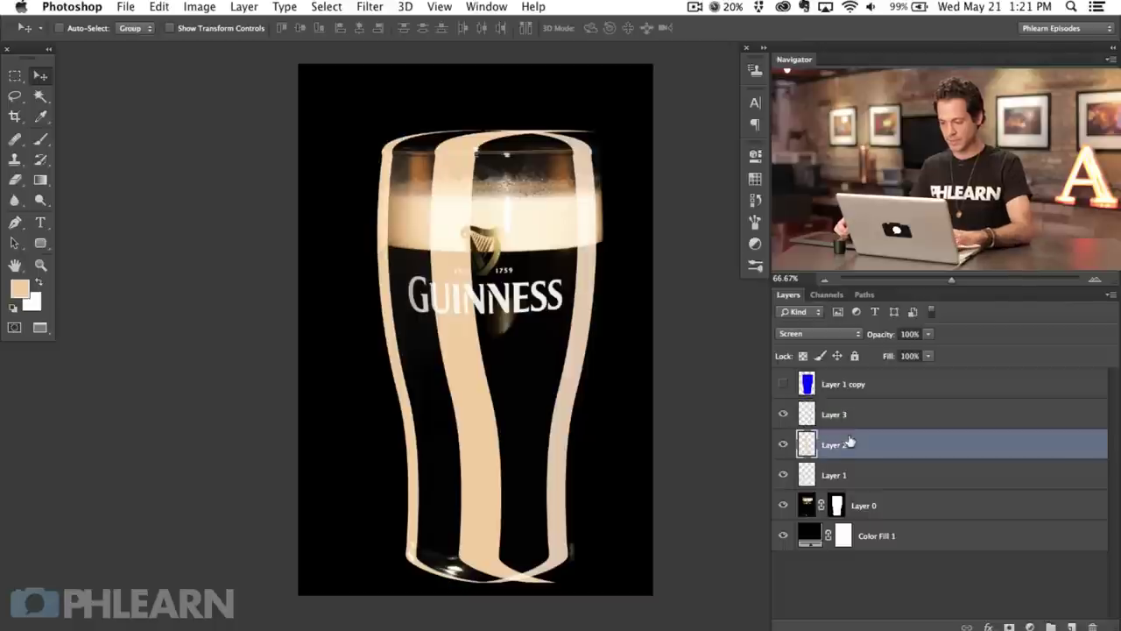
{"action": "key", "text": "super+u"}
{"action": "left_click", "coordinate": [110, 347]}
{"action": "left_click_drag", "start_coordinate": [109, 347], "coordinate": [115, 347]}
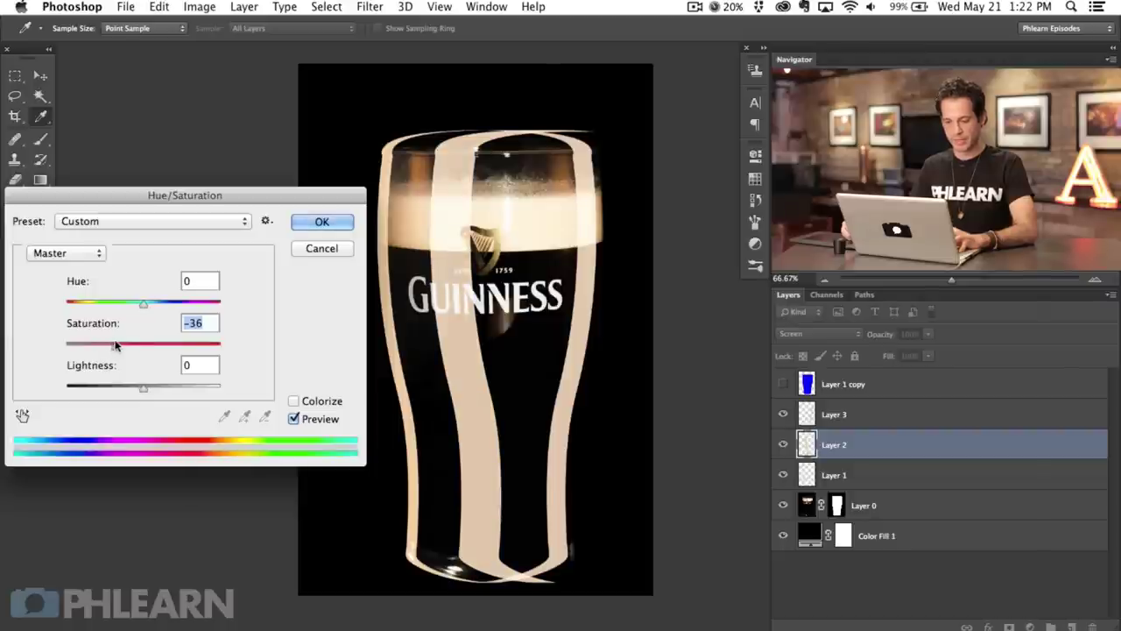
{"action": "left_click", "coordinate": [331, 222]}
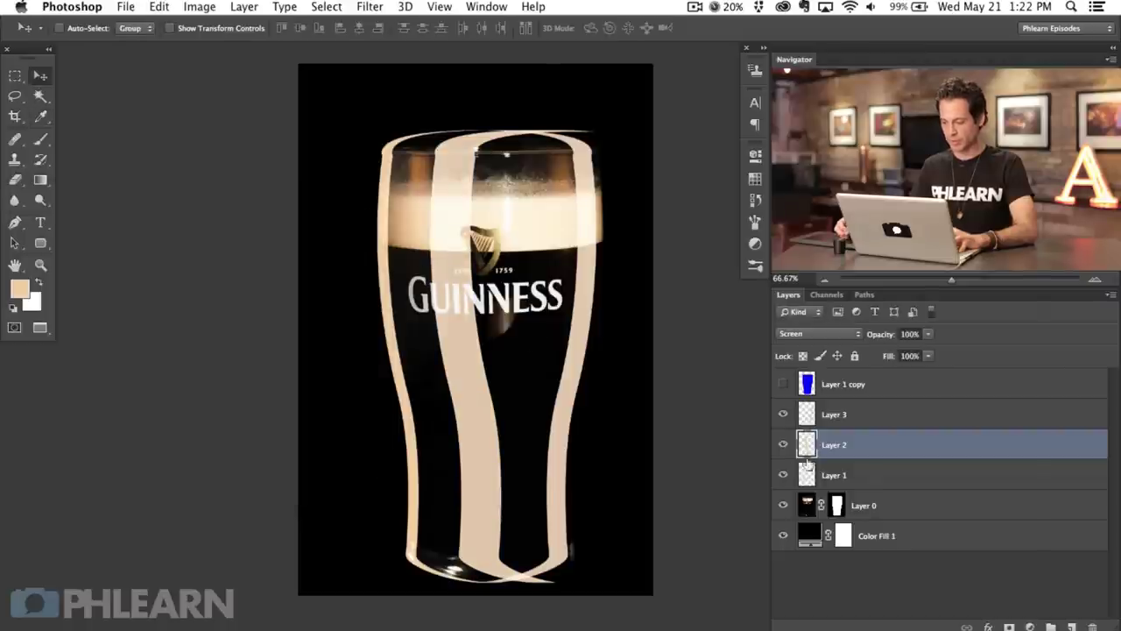
Step: Desaturate the Layer 1 left-edge highlight with Hue/Saturation to match the other two highlights
{"action": "left_click", "coordinate": [854, 475]}
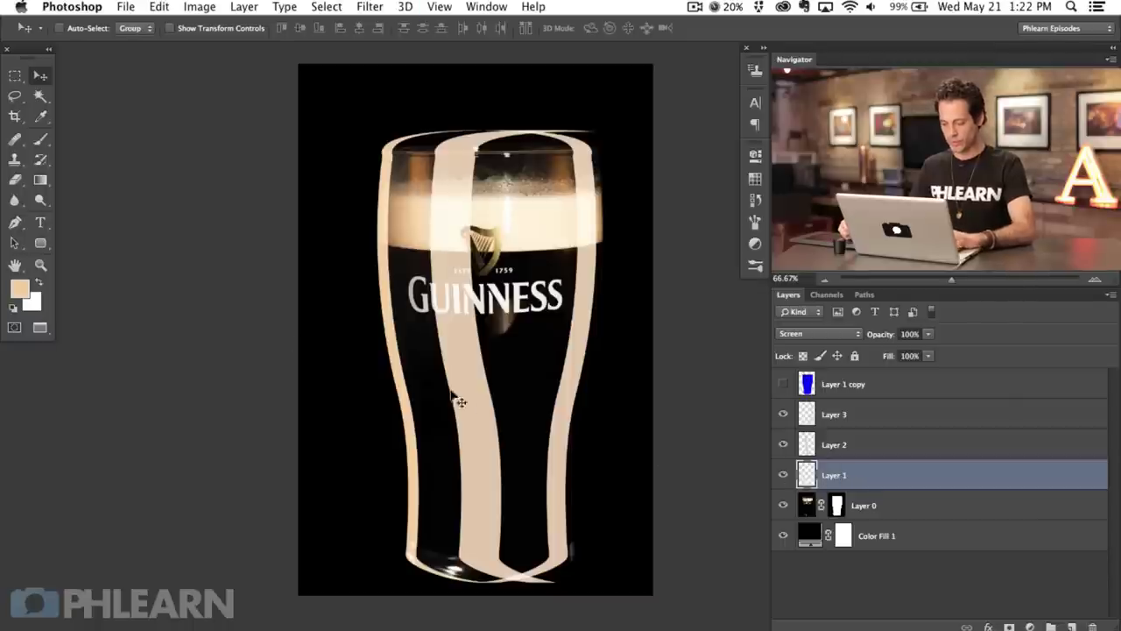
{"action": "key", "text": "super+u"}
{"action": "left_click_drag", "start_coordinate": [125, 348], "coordinate": [117, 348]}
{"action": "key", "text": "Return"}
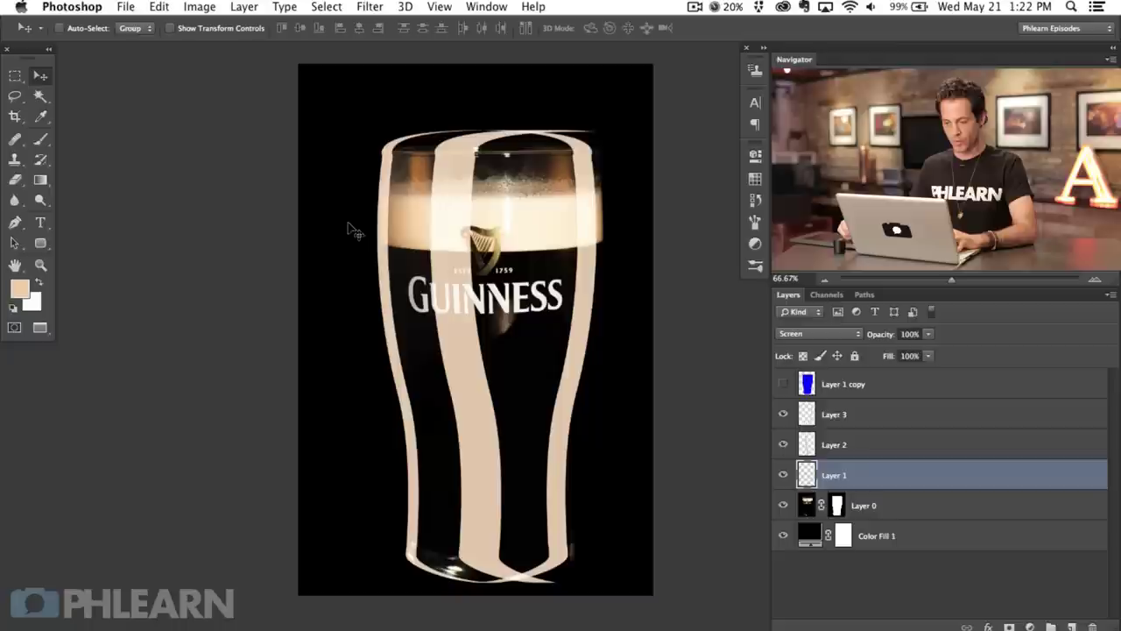
Step: Hide Layers 2 and 3, and toggle Layer 1 to view the left-edge highlight alone against the original glass
{"action": "left_click", "coordinate": [783, 474]}
{"action": "left_click", "coordinate": [783, 474]}
{"action": "left_click", "coordinate": [782, 474]}
{"action": "left_click", "coordinate": [782, 474]}
{"action": "left_click", "coordinate": [783, 474]}
{"action": "left_click", "coordinate": [781, 474]}
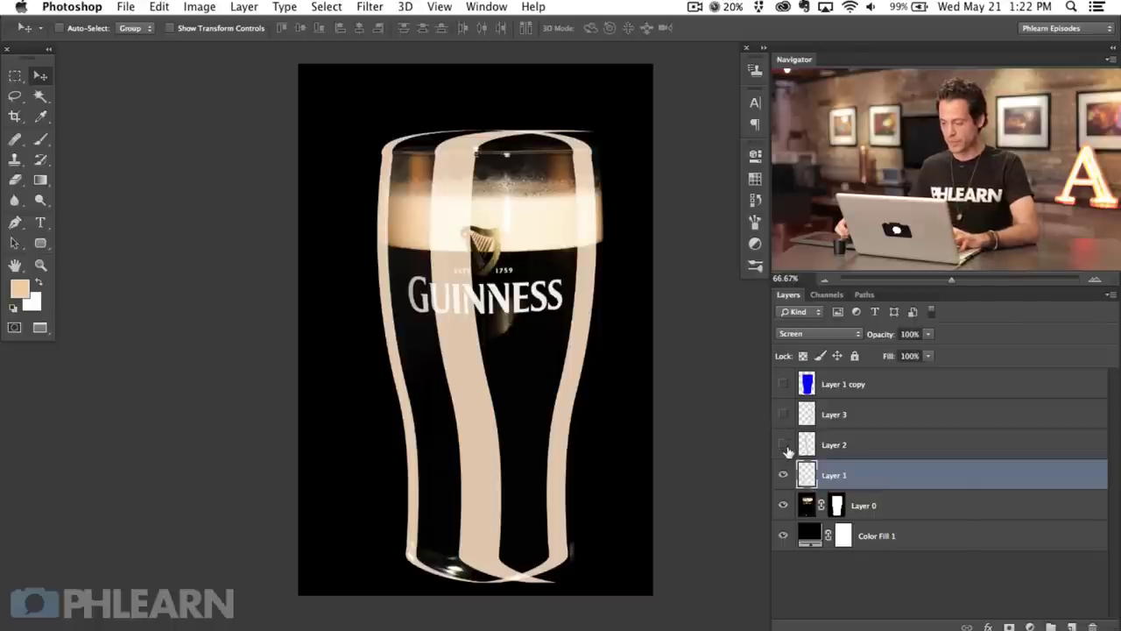
{"action": "left_click", "coordinate": [785, 446]}
{"action": "left_click", "coordinate": [784, 476]}
{"action": "left_click", "coordinate": [784, 476]}
{"action": "left_click", "coordinate": [784, 476]}
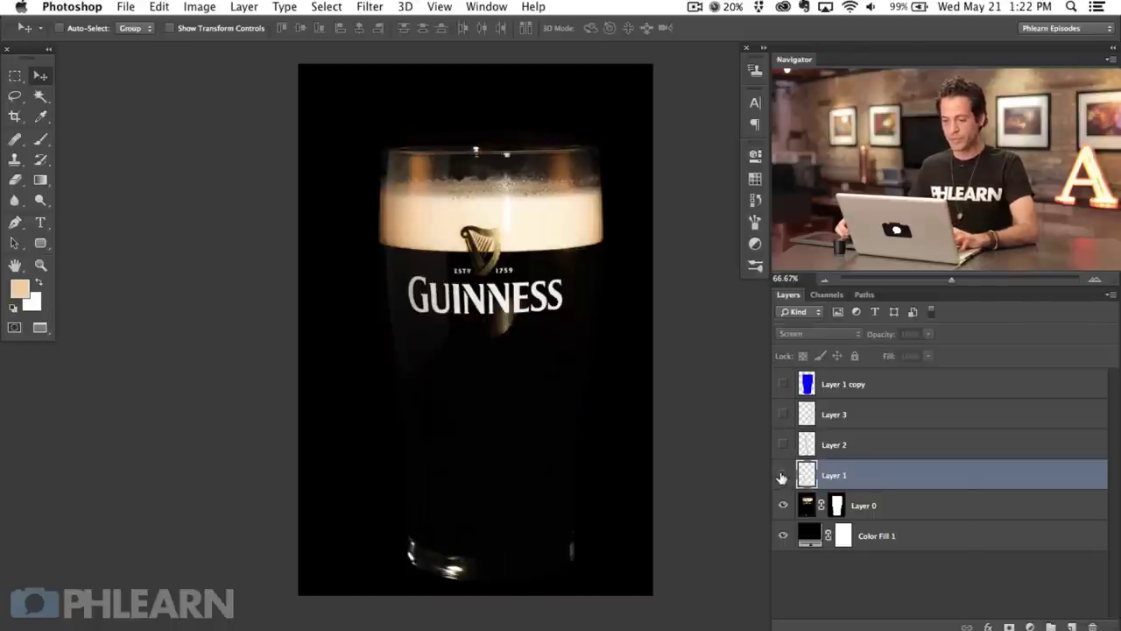
{"action": "left_click", "coordinate": [784, 476]}
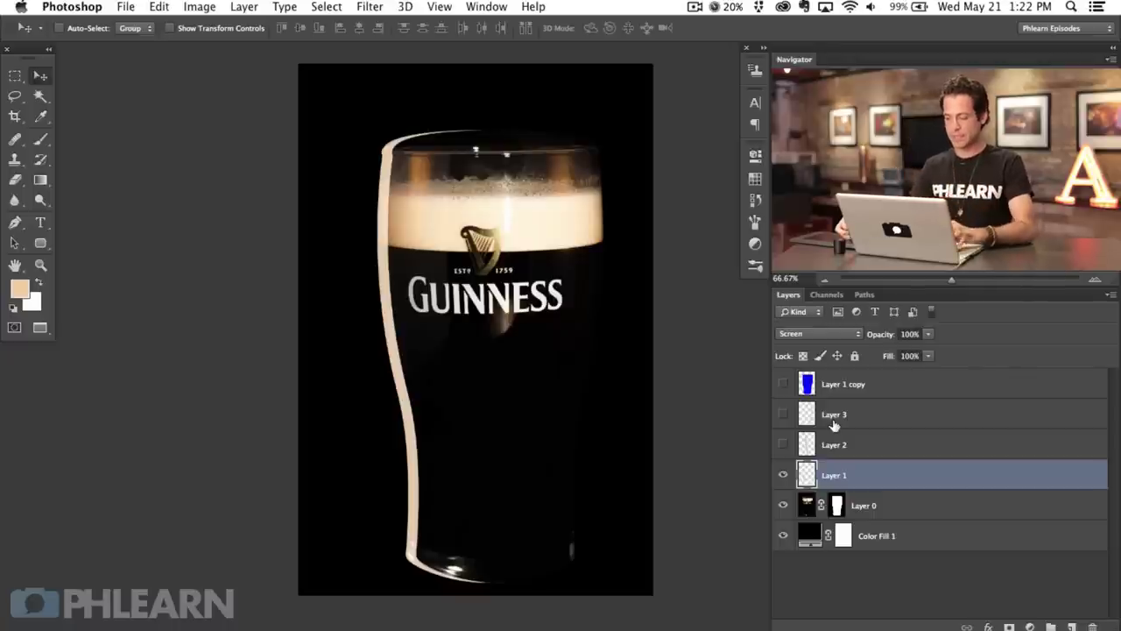
Step: Clip the Layer 1 highlight to the masked glass layer, Layer 0, with a clipping mask
{"action": "left_click_drag", "start_coordinate": [473, 380], "coordinate": [561, 377]}
{"action": "key", "text": "super+t"}
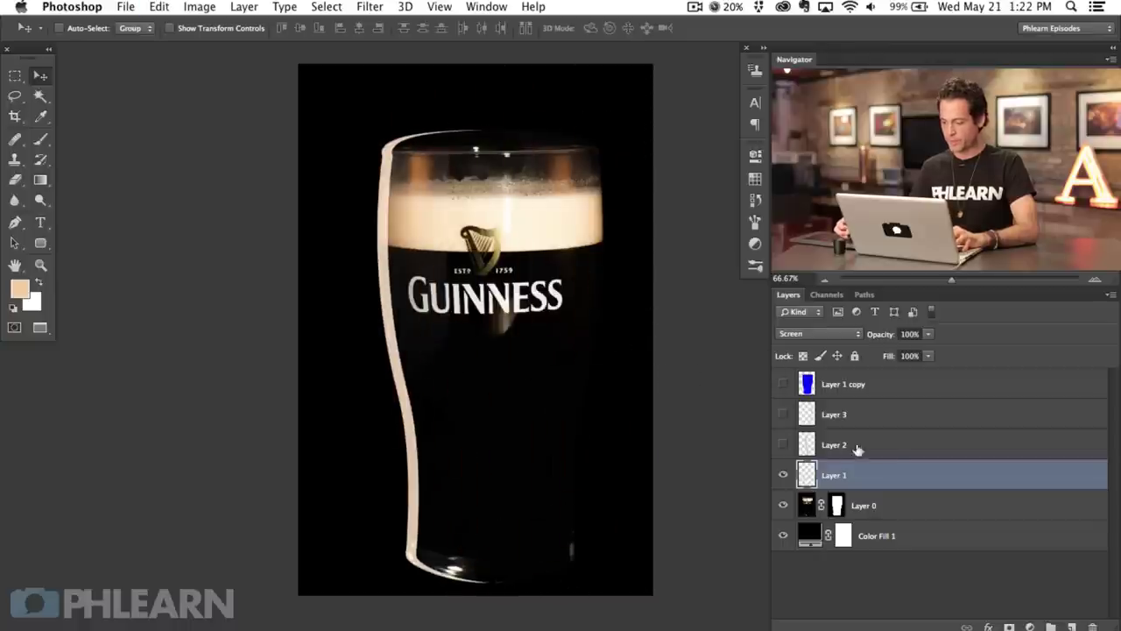
{"action": "right_click", "coordinate": [892, 478]}
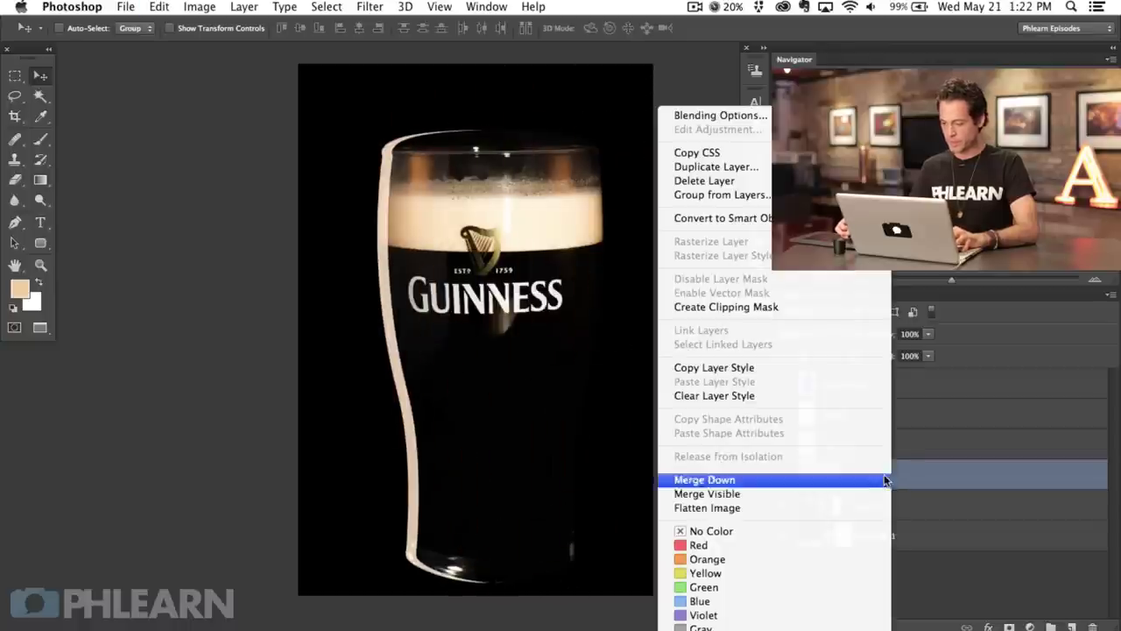
{"action": "left_click", "coordinate": [784, 303]}
{"action": "mouse_move", "coordinate": [496, 388]}
{"action": "left_mouse_down"}
{"action": "mouse_move", "coordinate": [507, 232]}
{"action": "mouse_move", "coordinate": [442, 469]}
{"action": "mouse_move", "coordinate": [513, 298]}
{"action": "mouse_move", "coordinate": [478, 414]}
{"action": "mouse_move", "coordinate": [445, 425]}
{"action": "mouse_move", "coordinate": [591, 397]}
{"action": "mouse_move", "coordinate": [477, 377]}
{"action": "left_mouse_up"}
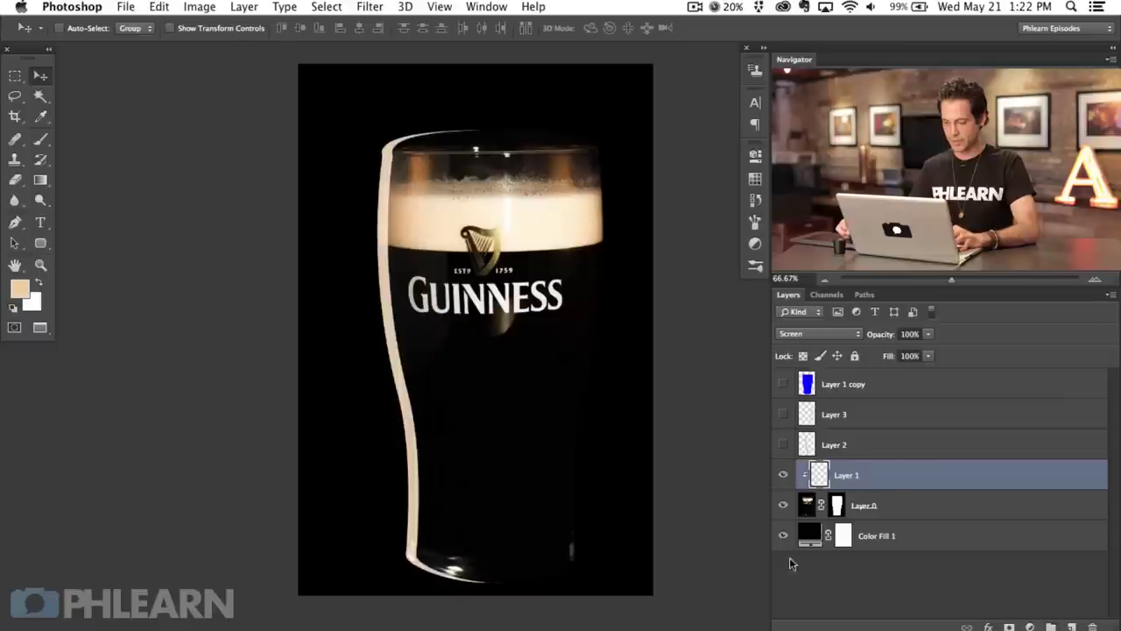
Step: Lower the opacity of the black Color Fill 1 background so the glass's outline stands out from it
{"action": "left_click", "coordinate": [783, 535]}
{"action": "left_click_drag", "start_coordinate": [490, 432], "coordinate": [510, 368]}
{"action": "left_click", "coordinate": [783, 535]}
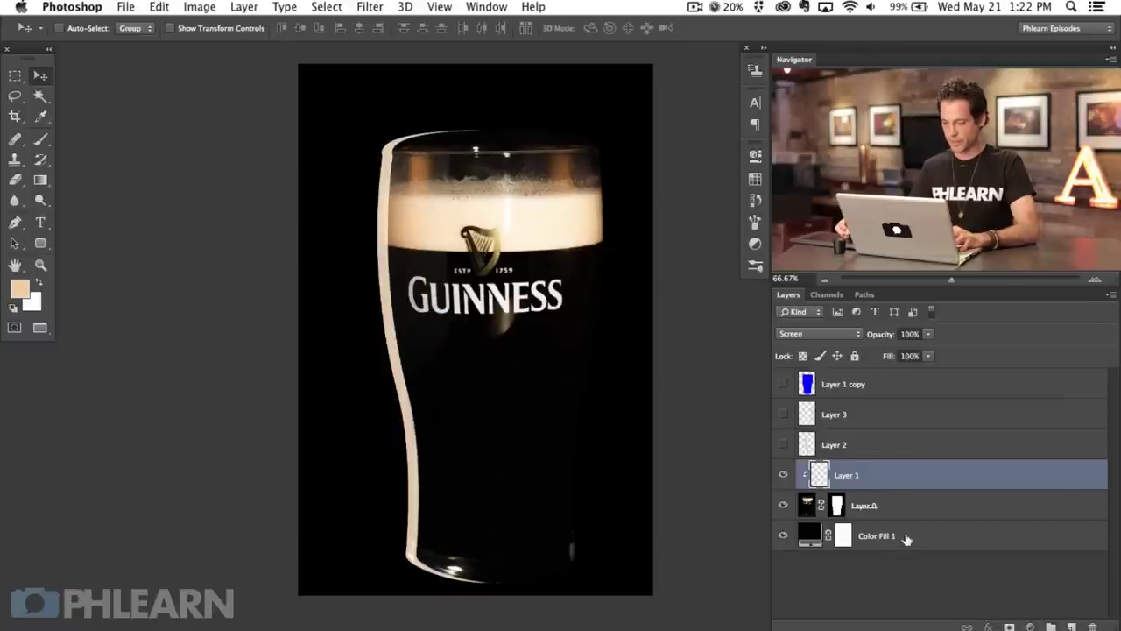
{"action": "left_click", "coordinate": [906, 536]}
{"action": "left_click_drag", "start_coordinate": [879, 341], "coordinate": [872, 338]}
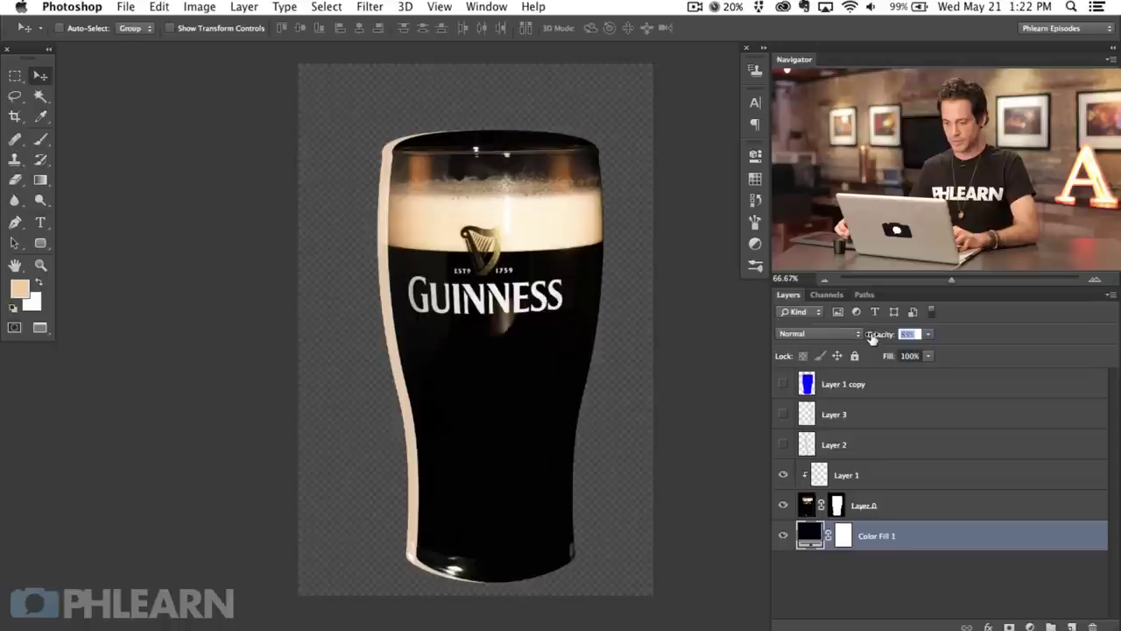
Step: Make Layer 1 active and toggle its visibility to examine the clipped left-edge highlight up close
{"action": "left_click", "coordinate": [880, 487]}
{"action": "left_click_drag", "start_coordinate": [490, 421], "coordinate": [565, 479]}
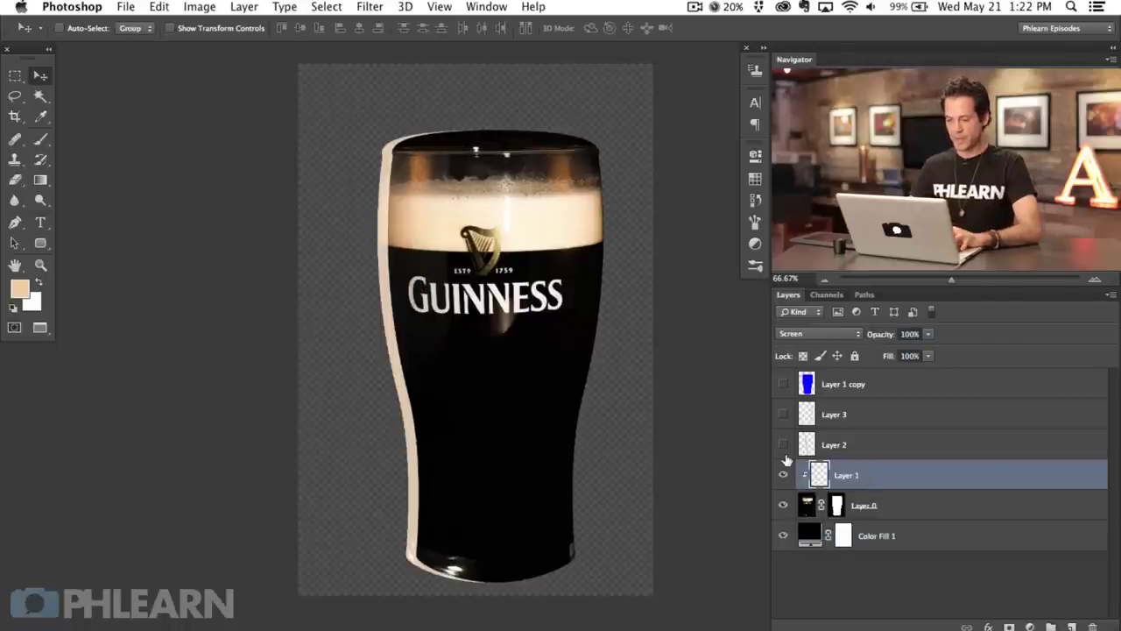
{"action": "key", "text": "super+plus"}
{"action": "scroll", "coordinate": [491, 423], "scroll_direction": "up", "scroll_amount": 3}
{"action": "left_click", "coordinate": [783, 476]}
{"action": "left_click", "coordinate": [783, 475]}
{"action": "left_click", "coordinate": [783, 476]}
{"action": "left_click", "coordinate": [784, 476]}
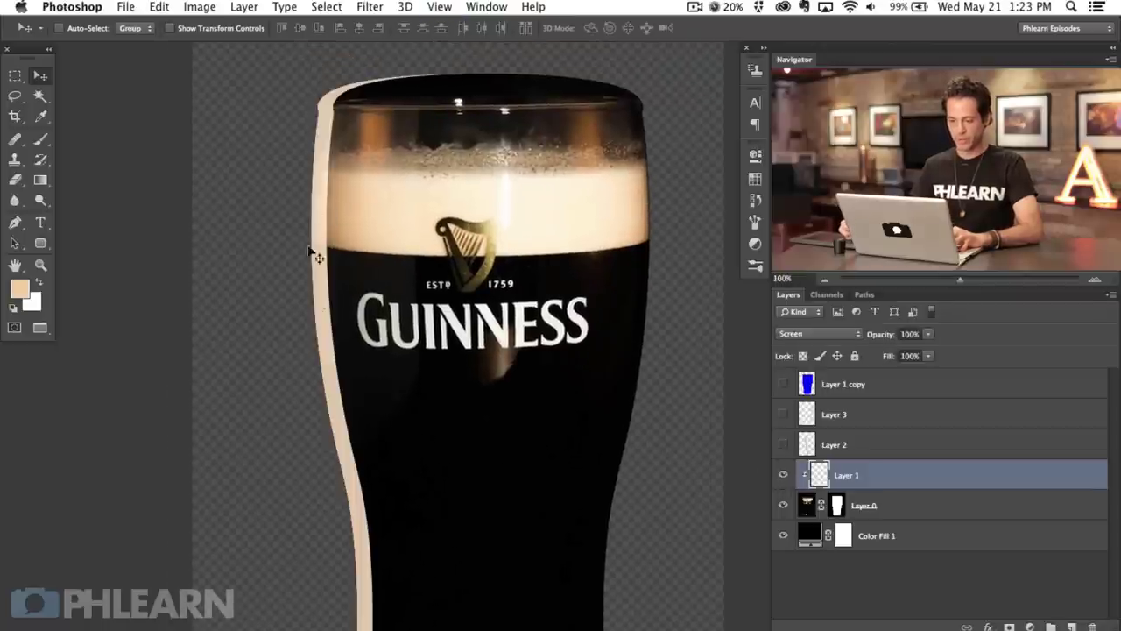
Step: Soften the left-edge highlight on Layer 1 with a Gaussian Blur of 13.4 pixels radius
{"action": "left_click_drag", "start_coordinate": [598, 473], "coordinate": [571, 463]}
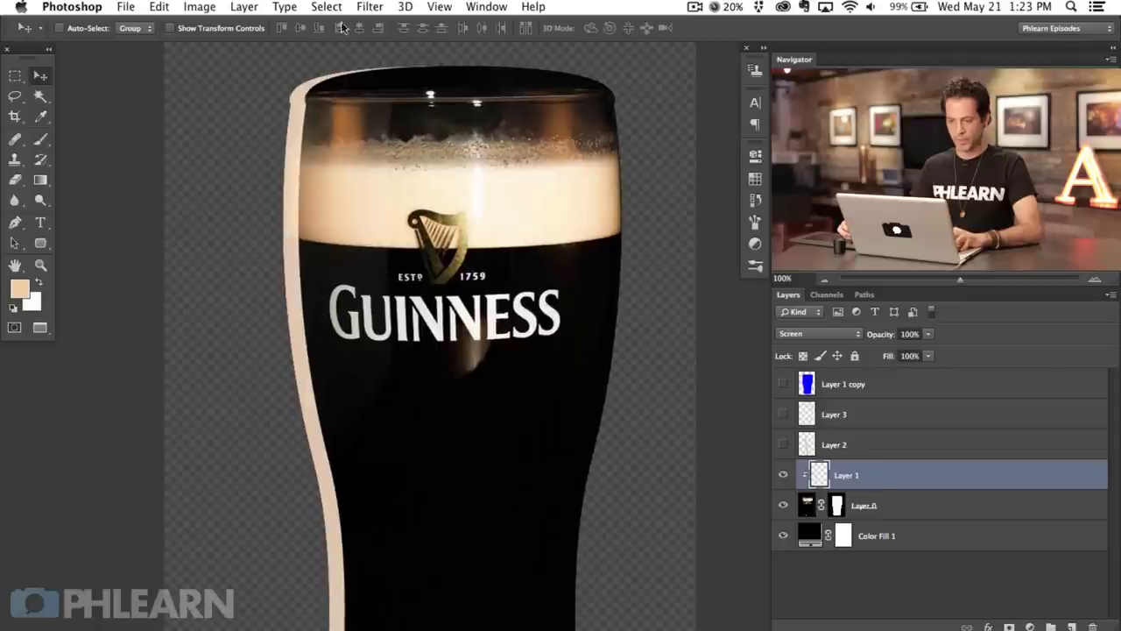
{"action": "left_click", "coordinate": [369, 7]}
{"action": "mouse_move", "coordinate": [411, 206]}
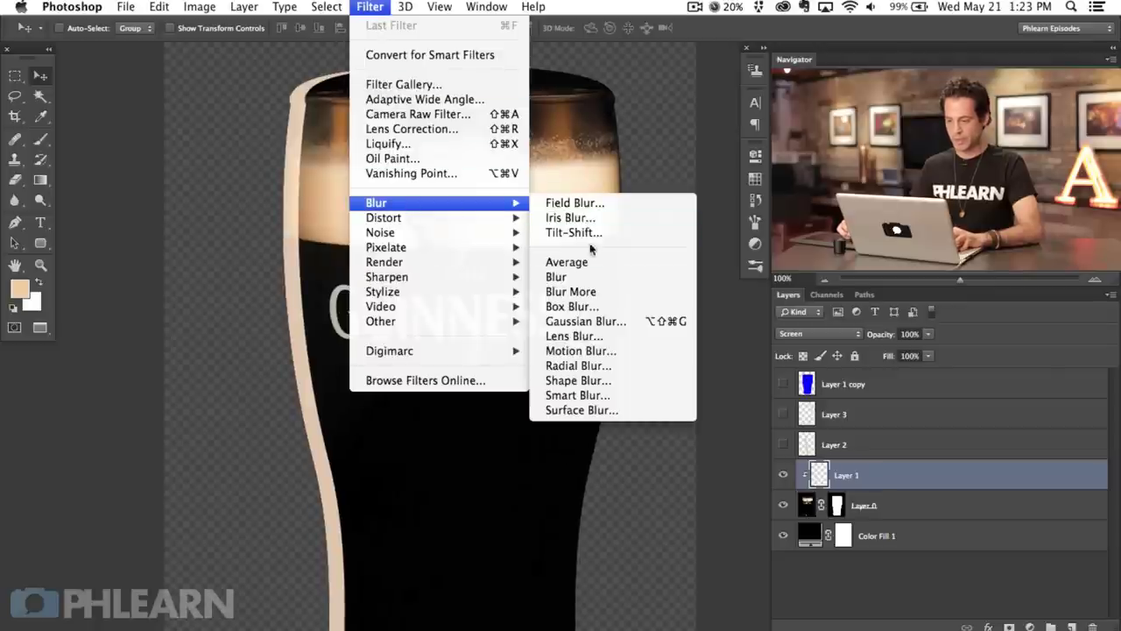
{"action": "left_click", "coordinate": [611, 322]}
{"action": "left_click_drag", "start_coordinate": [263, 166], "coordinate": [612, 197]}
{"action": "left_click_drag", "start_coordinate": [489, 435], "coordinate": [492, 438]}
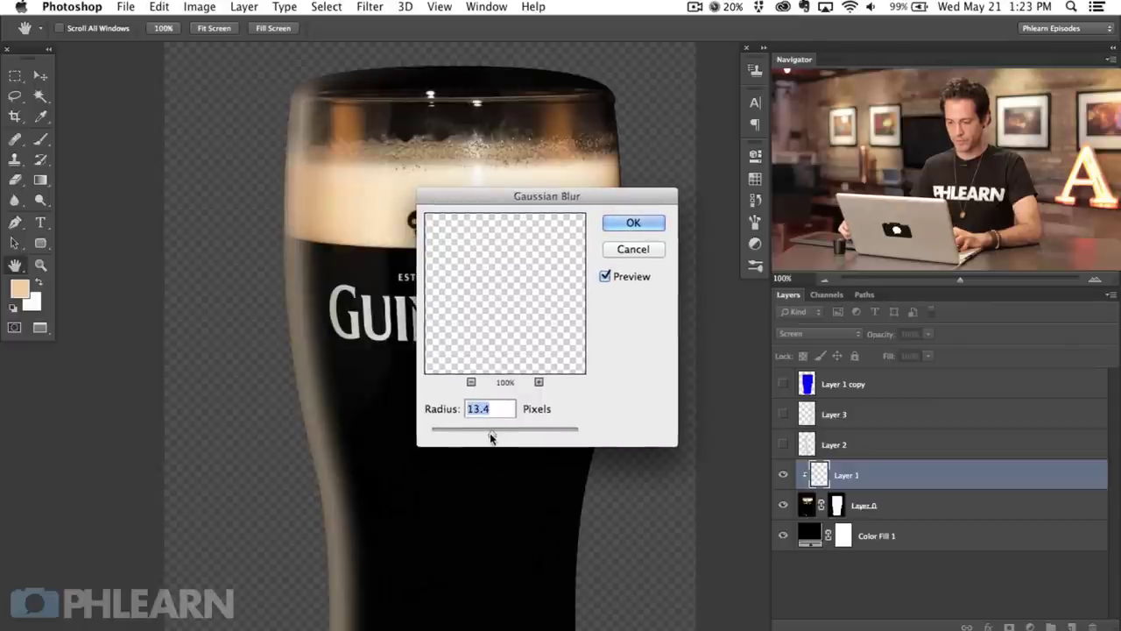
{"action": "left_click", "coordinate": [638, 222]}
Step: Restore the black Color Fill 1 background to 100% opacity behind the glass
{"action": "scroll", "coordinate": [446, 400], "scroll_direction": "down", "scroll_amount": 3}
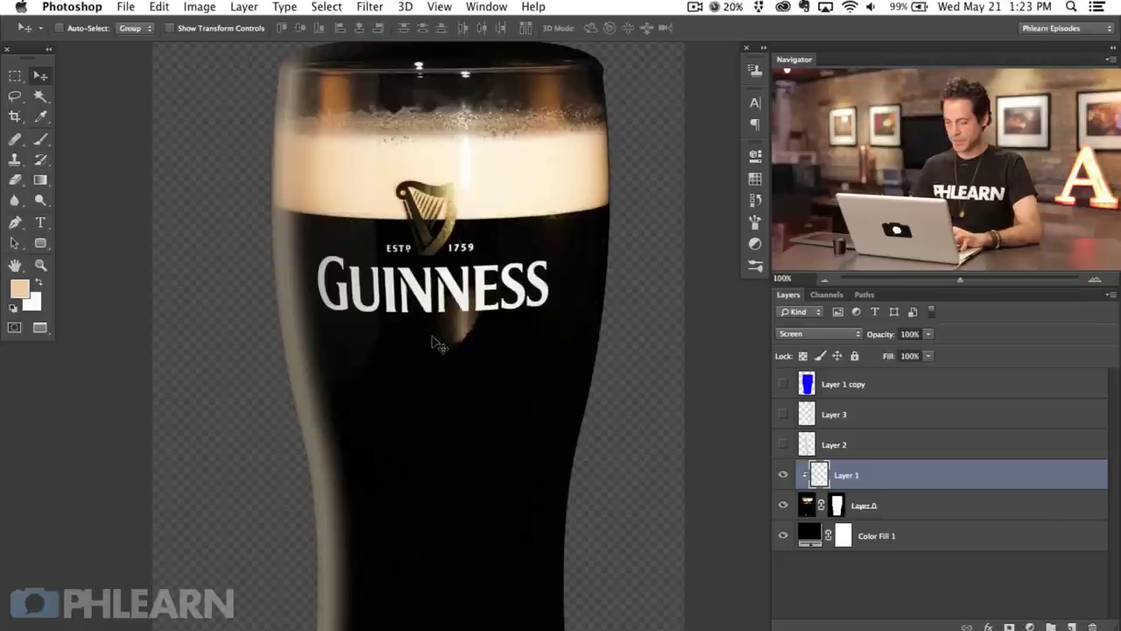
{"action": "key", "text": "super+minus"}
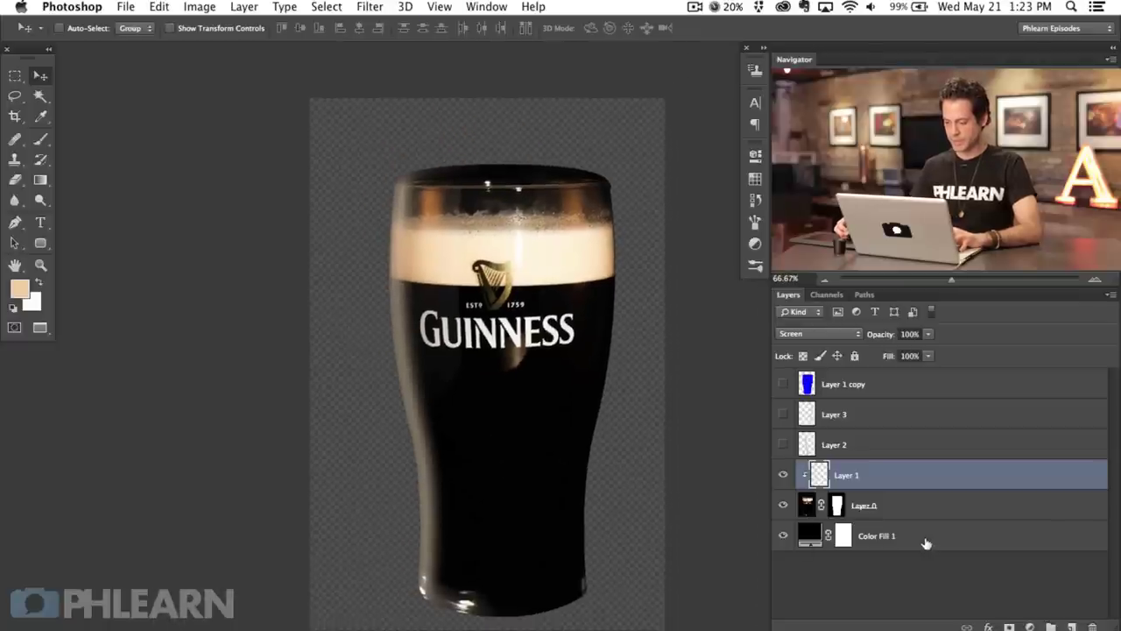
{"action": "left_click", "coordinate": [926, 543]}
{"action": "key", "text": "Return"}
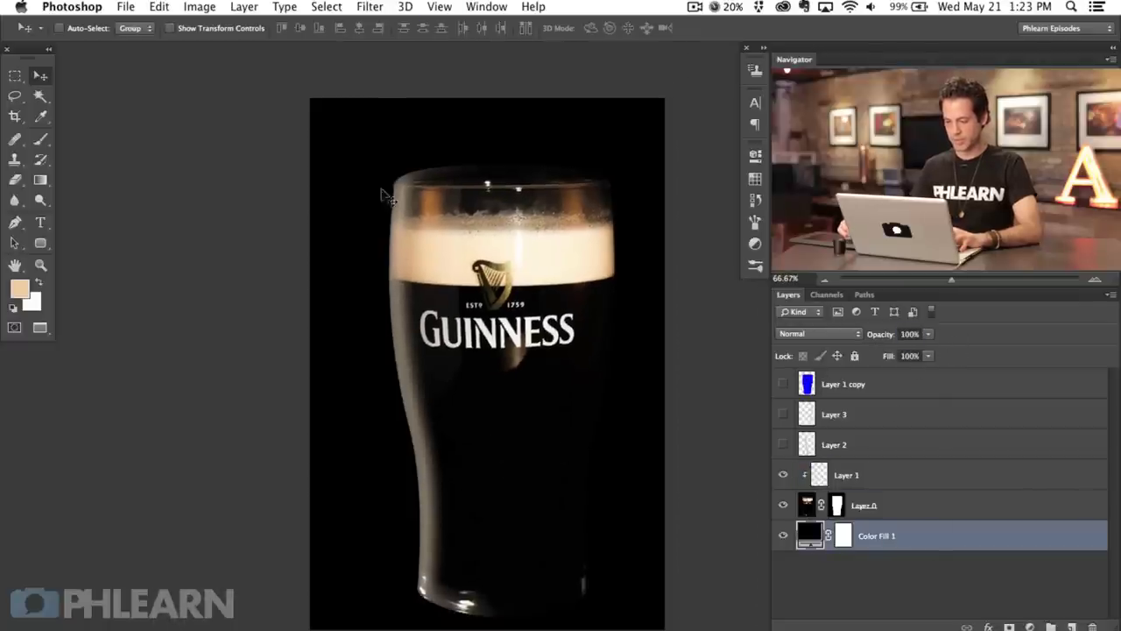
Step: Toggle Layer 1's visibility to compare the glass with and without its blurred left-edge highlight
{"action": "left_click", "coordinate": [783, 475]}
{"action": "left_click", "coordinate": [784, 475]}
{"action": "left_click", "coordinate": [783, 474]}
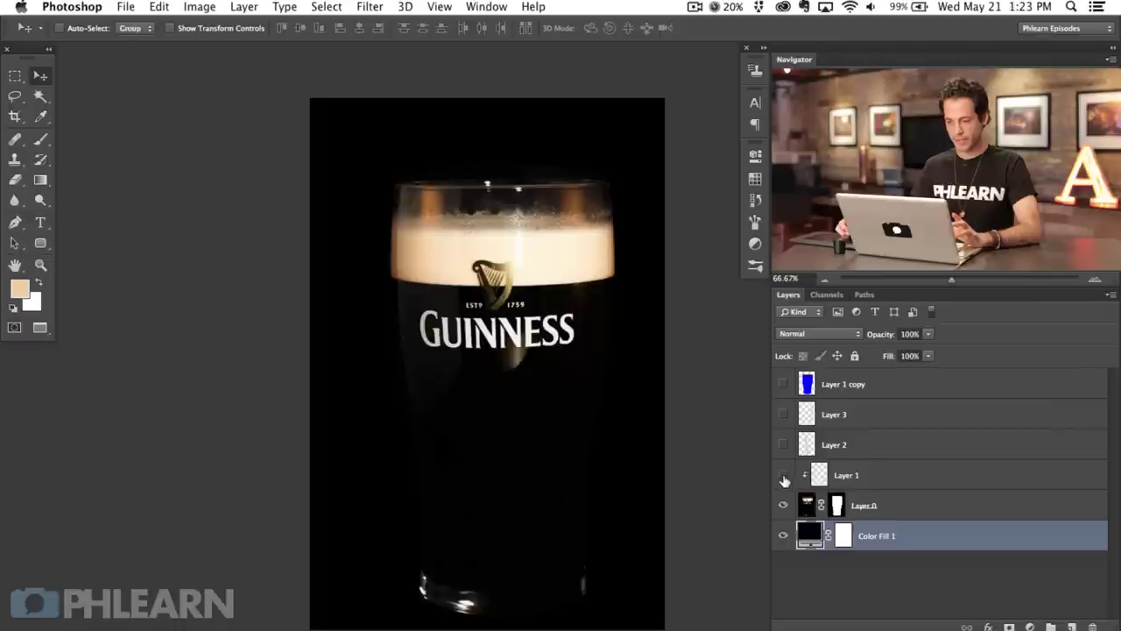
{"action": "left_click", "coordinate": [783, 475]}
Step: Show Layers 2 and 3, and soften the Layer 3 right-edge highlight with a Gaussian Blur of 8.9 pixels radius
{"action": "left_click", "coordinate": [783, 445]}
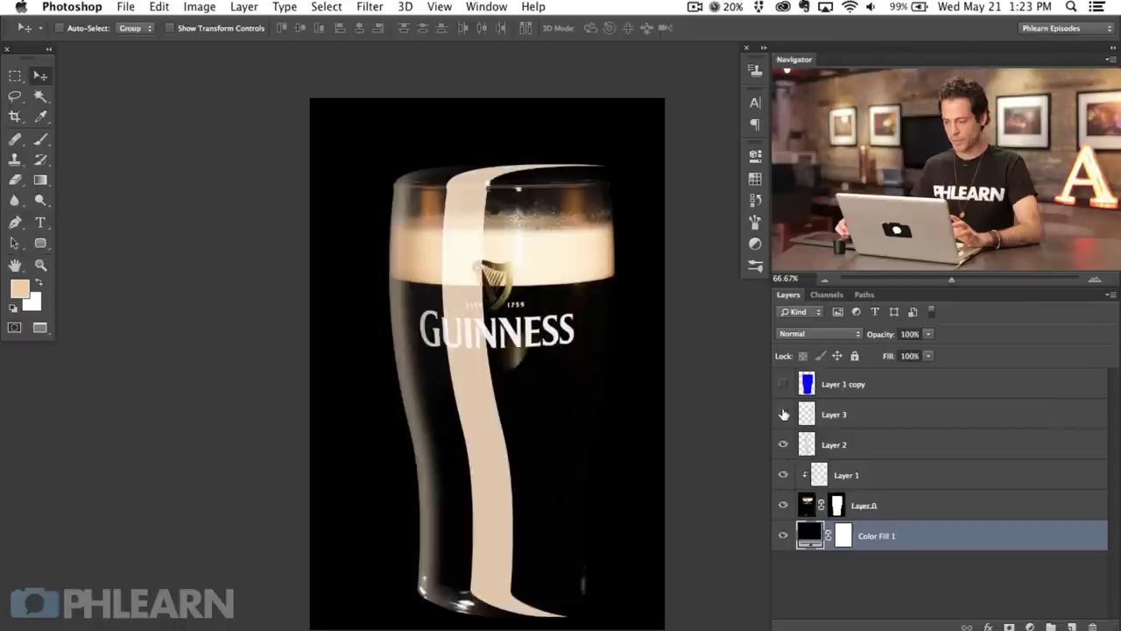
{"action": "left_click", "coordinate": [784, 414]}
{"action": "left_click", "coordinate": [870, 424]}
{"action": "key", "text": "super+alt+f"}
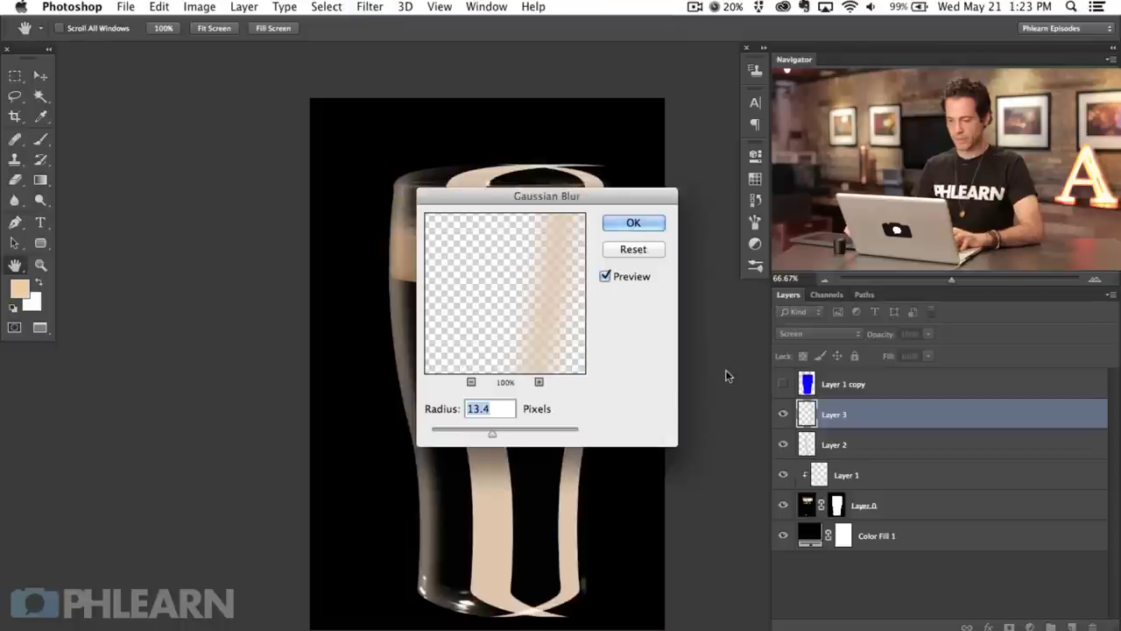
{"action": "left_click_drag", "start_coordinate": [570, 192], "coordinate": [270, 145]}
{"action": "left_click_drag", "start_coordinate": [187, 383], "coordinate": [181, 381]}
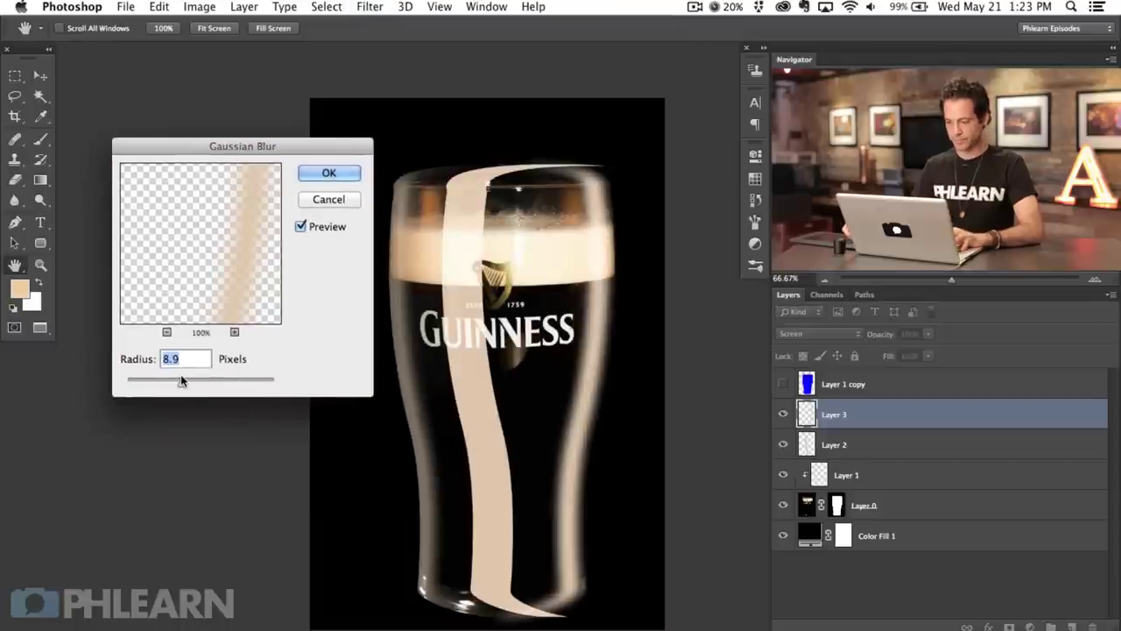
{"action": "left_click", "coordinate": [328, 173]}
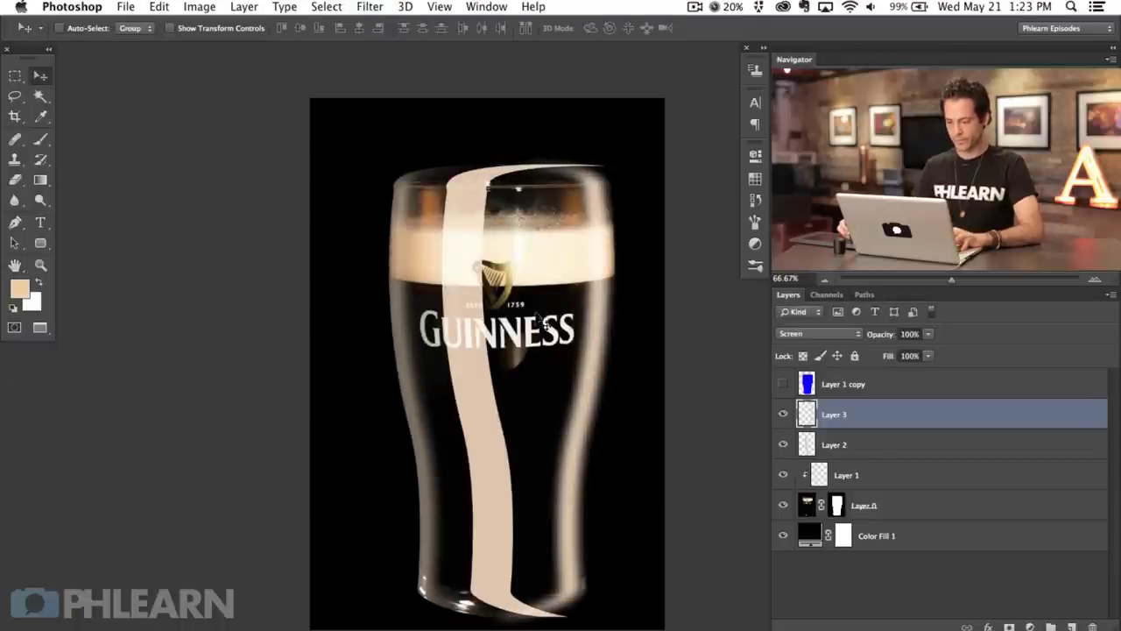
Step: Narrow the central highlight on Layer 2 to about 66% of its width and shift it slightly toward the glass's right edge
{"action": "left_click", "coordinate": [863, 451]}
{"action": "left_click", "coordinate": [783, 444]}
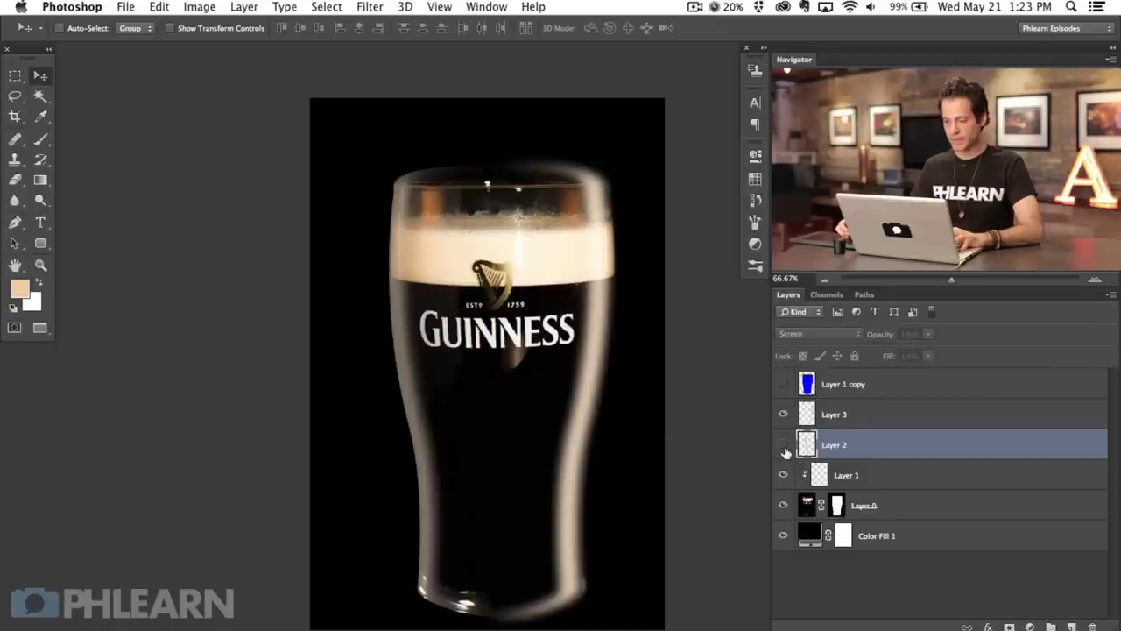
{"action": "left_click", "coordinate": [781, 445]}
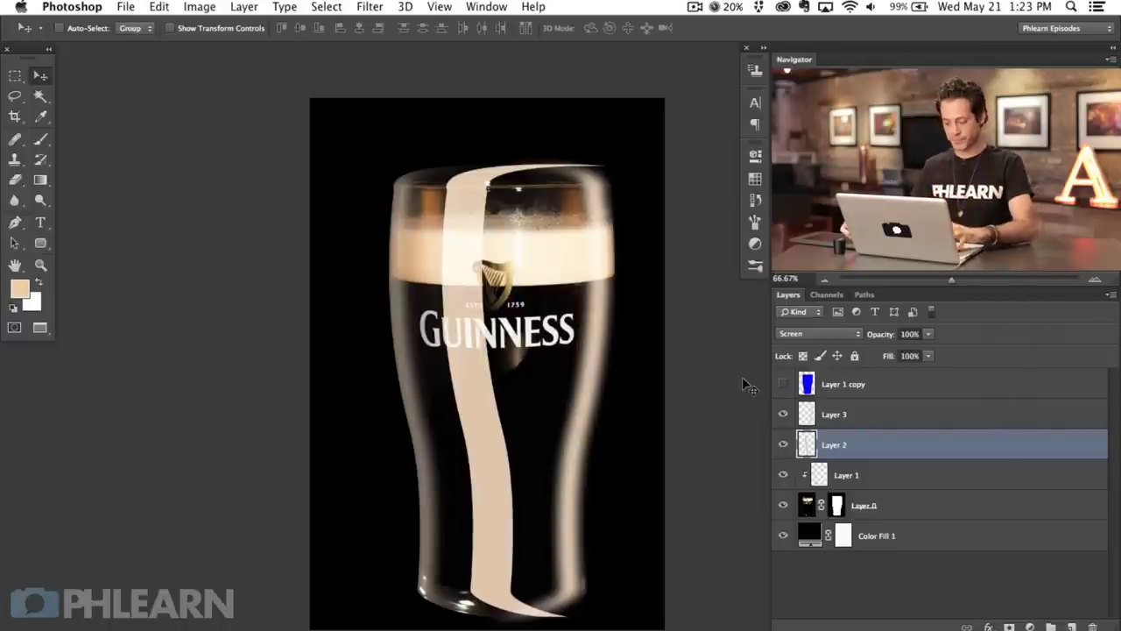
{"action": "key", "text": "super+t"}
{"action": "left_click_drag", "start_coordinate": [611, 391], "coordinate": [555, 397]}
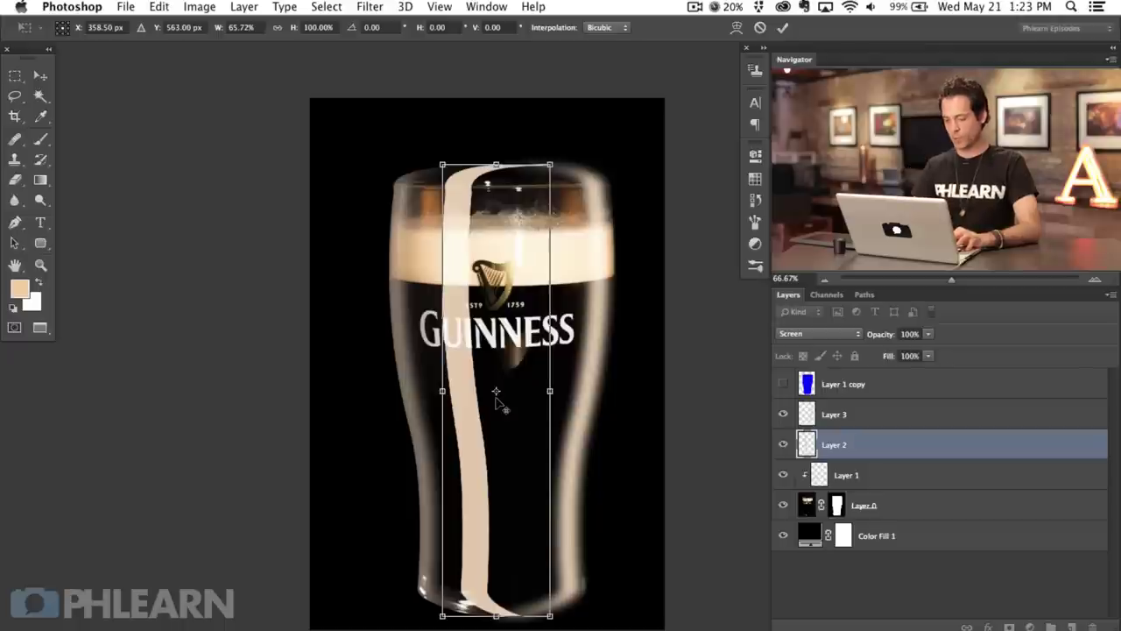
{"action": "key", "text": "Return"}
{"action": "left_click_drag", "start_coordinate": [557, 499], "coordinate": [563, 495]}
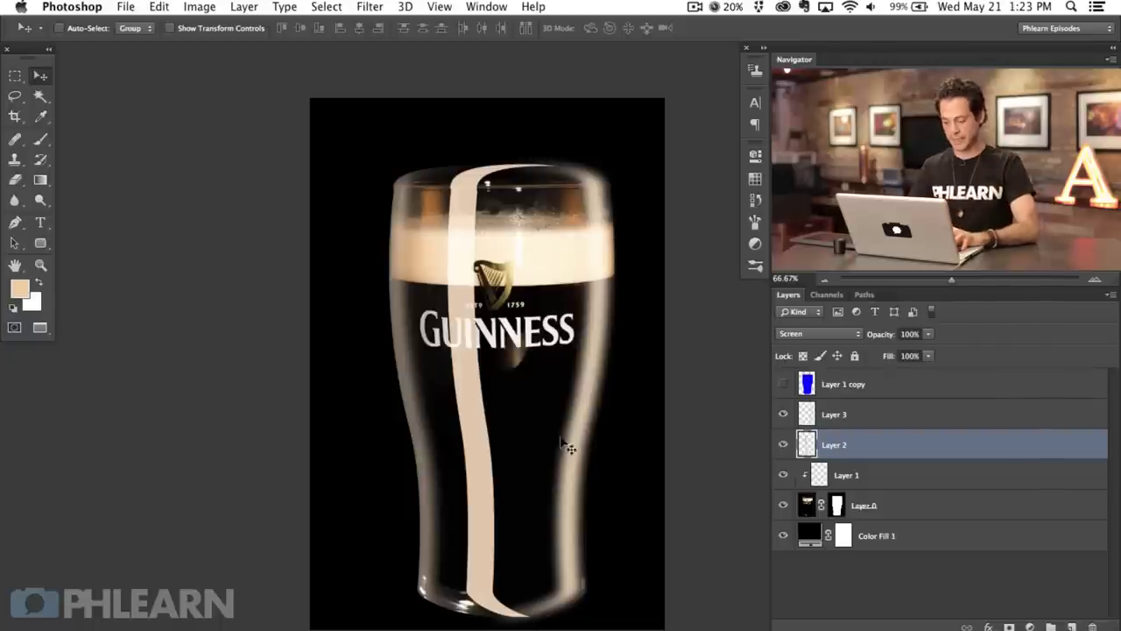
Step: Soften the central highlight on Layer 2 with a Gaussian Blur of 24.7 pixels radius
{"action": "key", "text": "super+alt+f"}
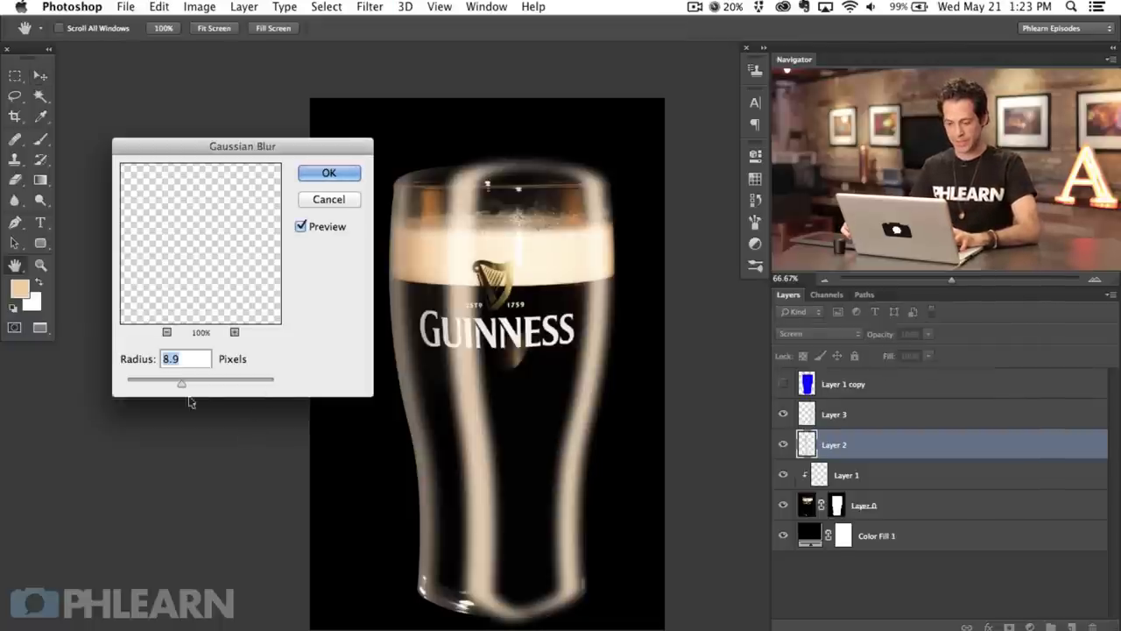
{"action": "left_click_drag", "start_coordinate": [187, 385], "coordinate": [194, 390]}
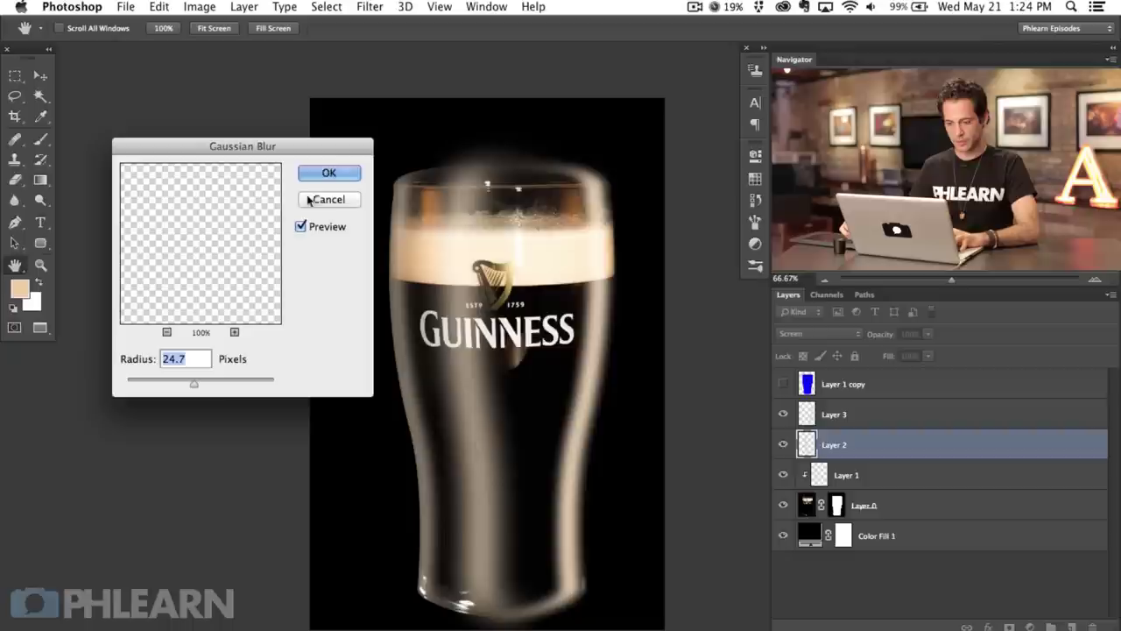
{"action": "left_click", "coordinate": [329, 174]}
Step: Clip Layers 2 and 3 together to the masked glass so their glow stays inside its outline
{"action": "scroll", "coordinate": [593, 458], "scroll_direction": "down", "scroll_amount": 1}
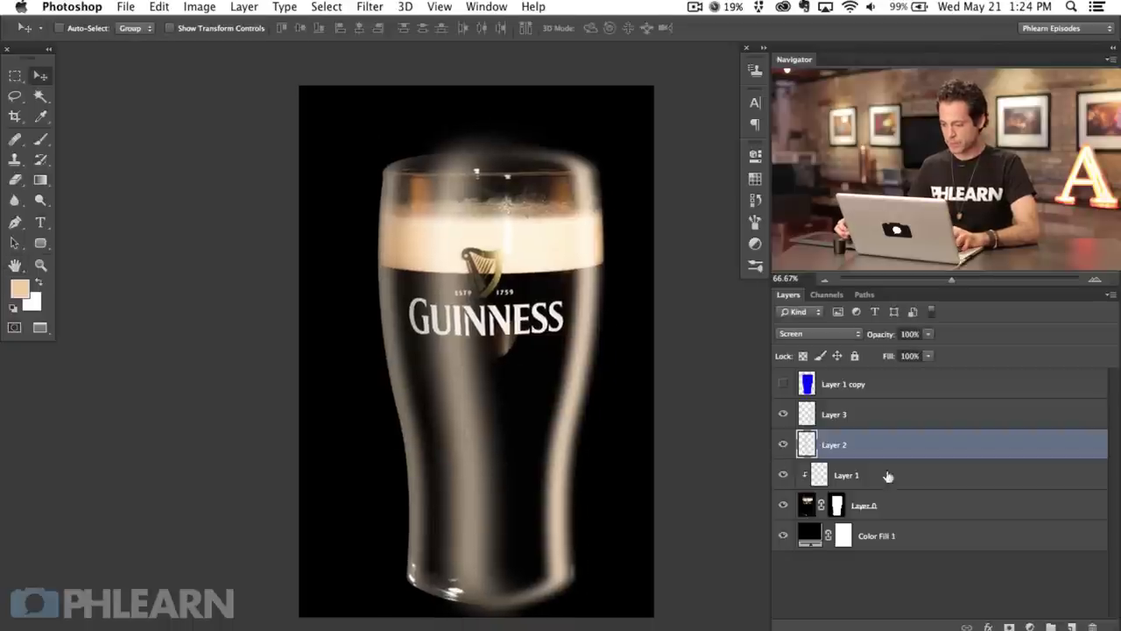
{"action": "left_click", "coordinate": [877, 419], "text": "shift"}
{"action": "key", "text": "super+alt+g"}
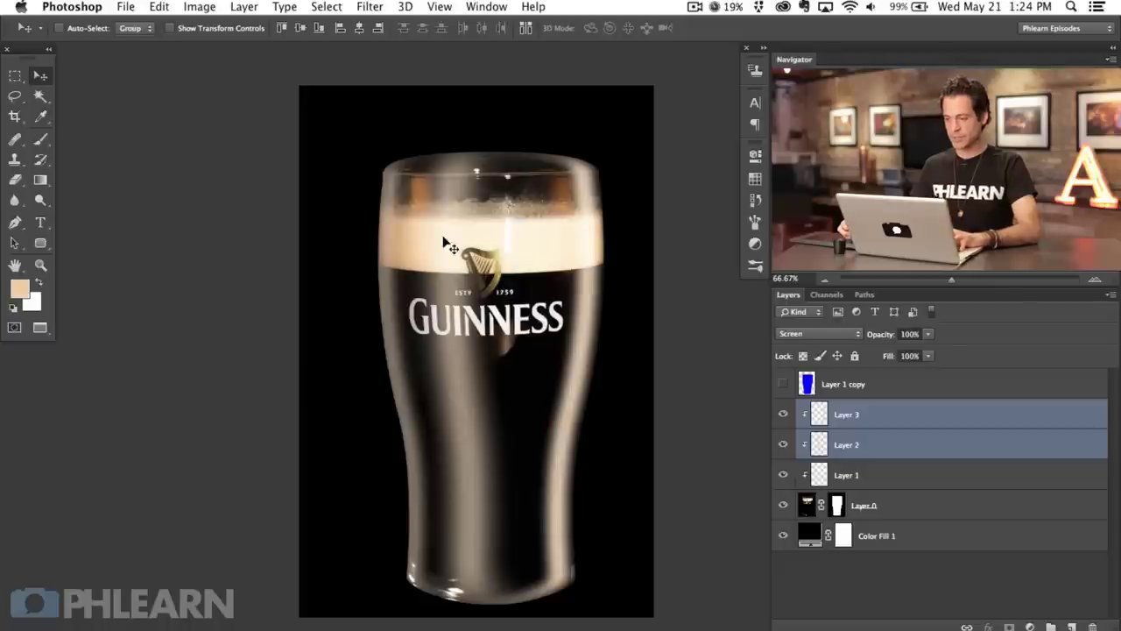
Step: Toggle the clipped highlight layers to compare the glass with and without each blurred highlight
{"action": "left_click", "coordinate": [784, 417]}
{"action": "left_click", "coordinate": [783, 417]}
{"action": "left_click", "coordinate": [783, 417]}
{"action": "left_click", "coordinate": [784, 417]}
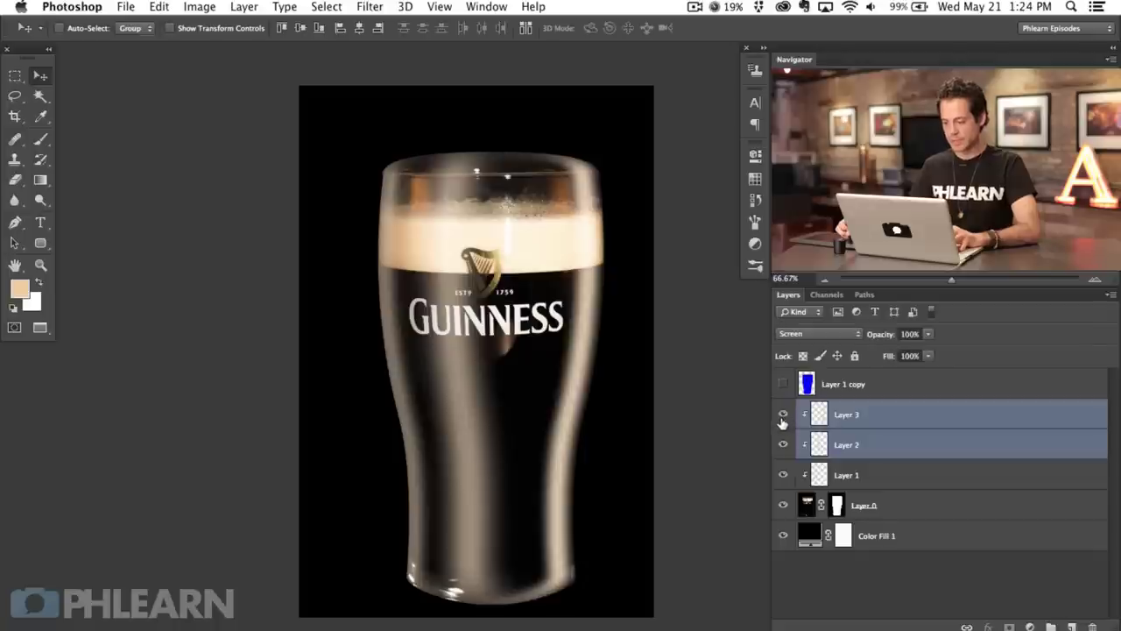
{"action": "left_click", "coordinate": [784, 416]}
{"action": "left_click", "coordinate": [783, 416]}
{"action": "left_click", "coordinate": [783, 416]}
{"action": "left_click", "coordinate": [784, 416]}
{"action": "left_click", "coordinate": [783, 475]}
{"action": "left_click", "coordinate": [783, 475]}
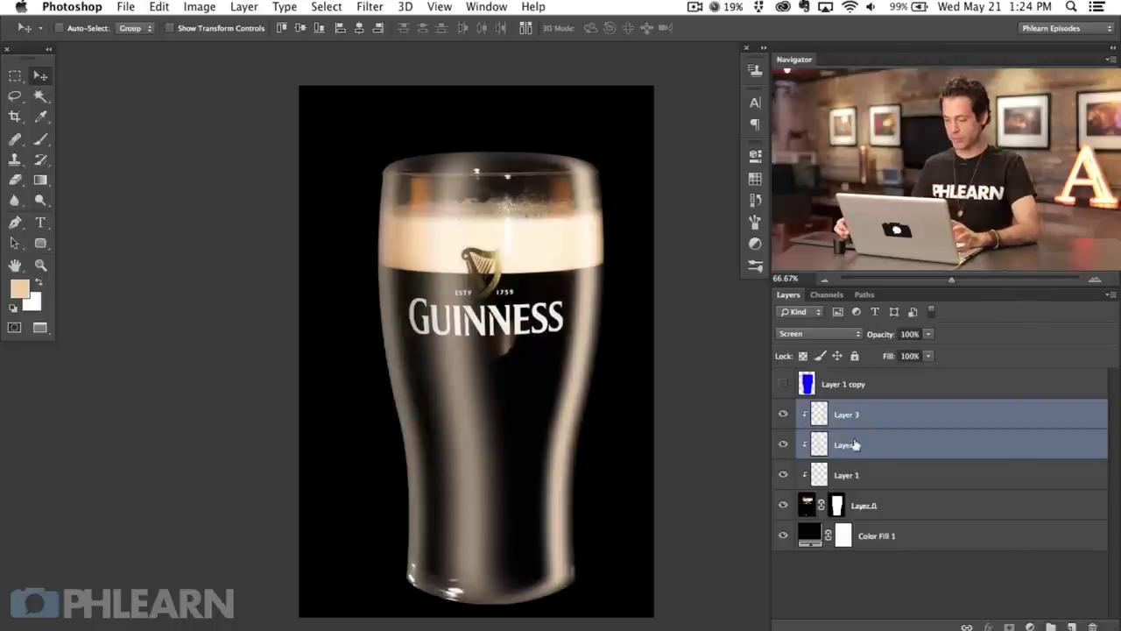
Step: Lower the highlight opacities to 53% for Layer 1, 62% for Layer 2 and 33% for Layer 3
{"action": "left_click", "coordinate": [889, 480]}
{"action": "left_click", "coordinate": [783, 475]}
{"action": "left_click", "coordinate": [783, 475]}
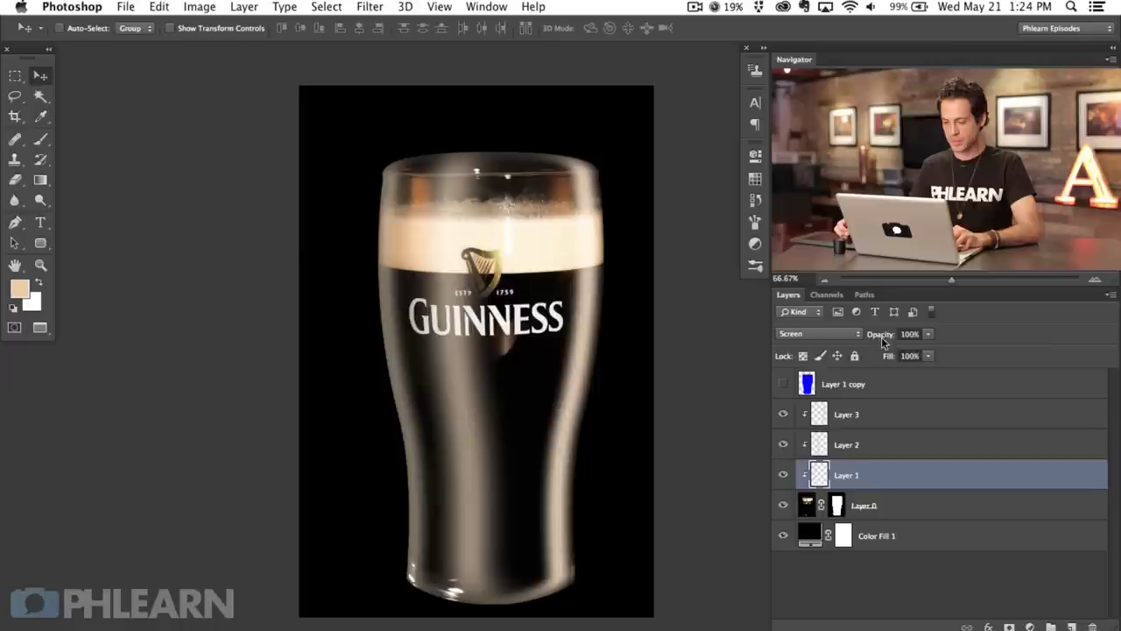
{"action": "left_click_drag", "start_coordinate": [882, 340], "coordinate": [857, 342]}
{"action": "left_click", "coordinate": [873, 454]}
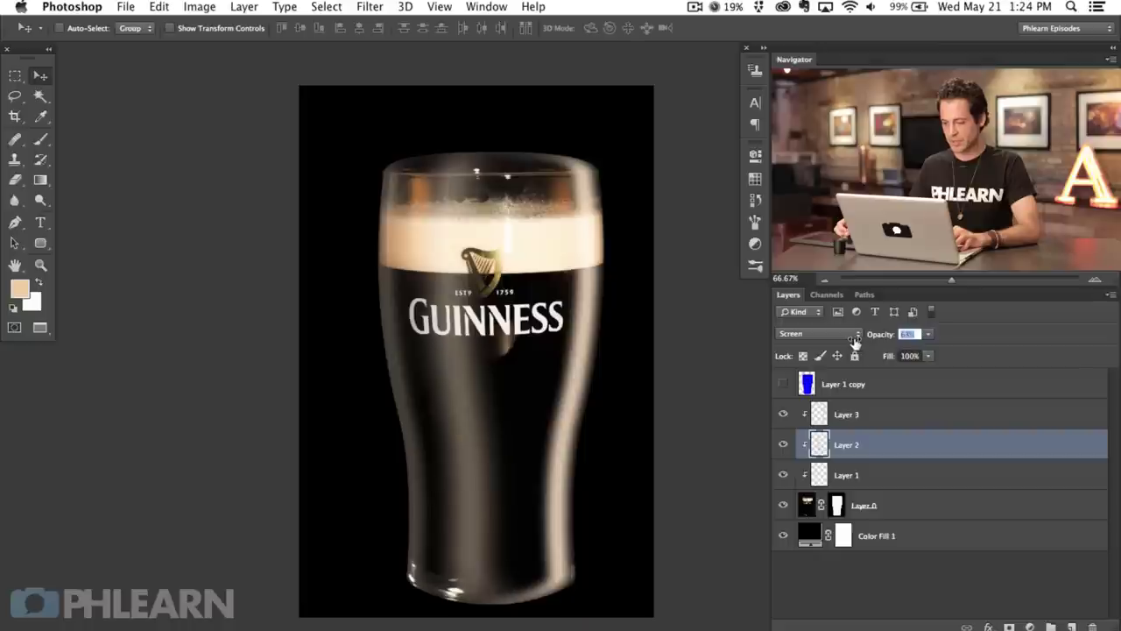
{"action": "left_click", "coordinate": [857, 414]}
{"action": "left_click_drag", "start_coordinate": [881, 339], "coordinate": [835, 352]}
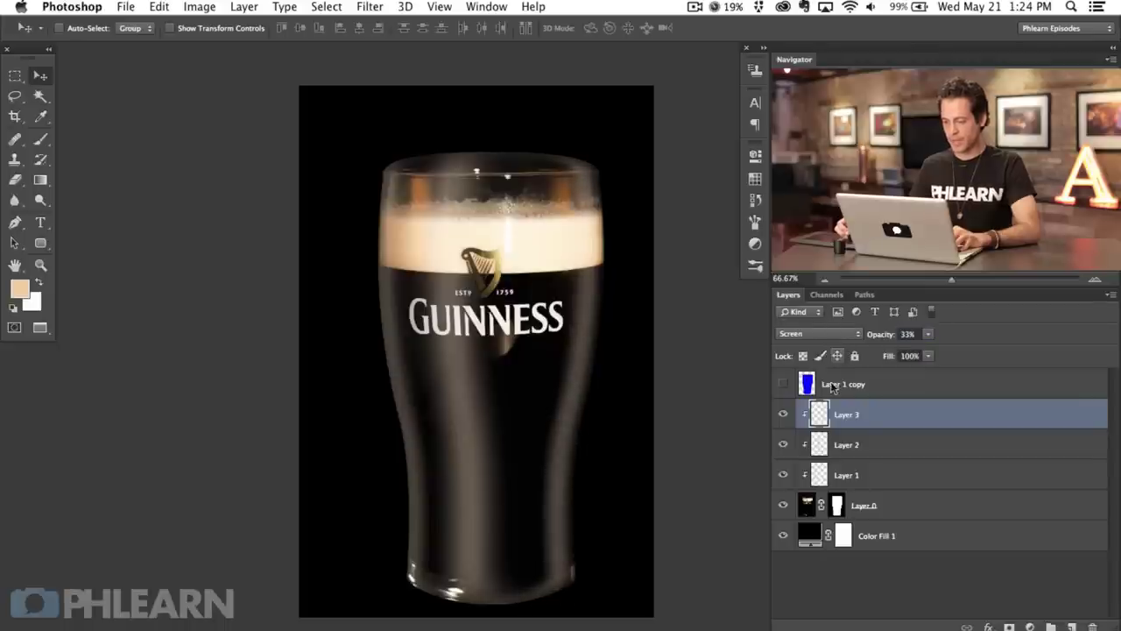
Step: Toggle Layer 3's visibility to judge the strength of the reduced right-edge highlight
{"action": "left_click", "coordinate": [782, 415]}
{"action": "left_click", "coordinate": [782, 415]}
{"action": "left_click", "coordinate": [783, 415]}
{"action": "left_click", "coordinate": [782, 415]}
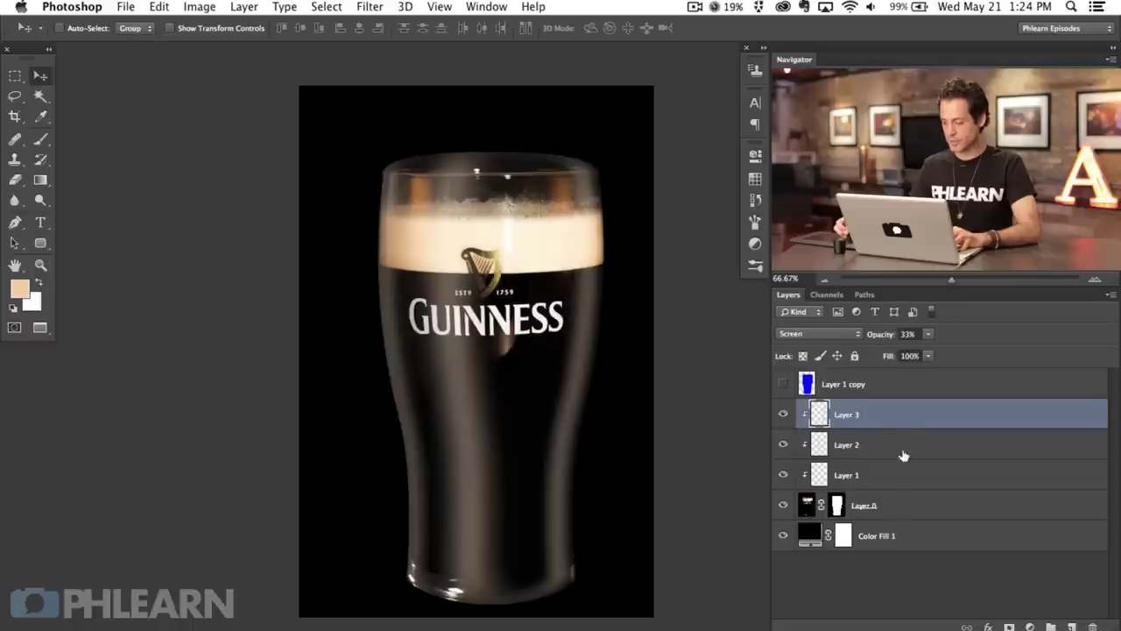
Step: Add a mask to Layer 3 and fade its highlight on the lower glass with a large soft black brush at 10% flow
{"action": "left_click", "coordinate": [1009, 628]}
{"action": "key", "text": "d"}
{"action": "key", "text": "b"}
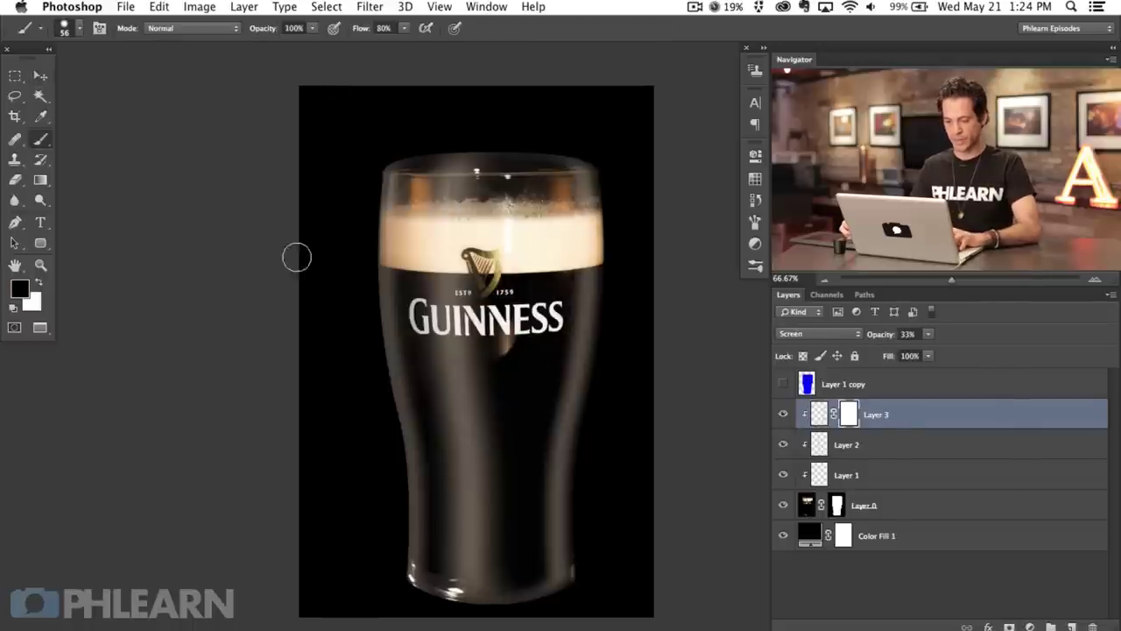
{"action": "right_click", "coordinate": [360, 249]}
{"action": "left_click", "coordinate": [381, 348]}
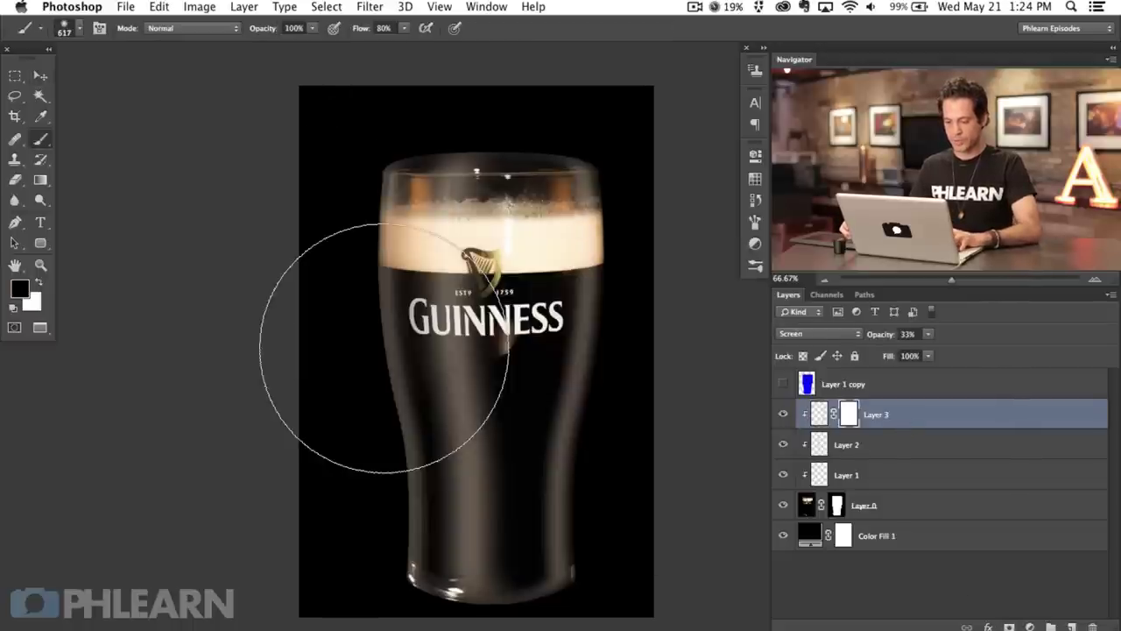
{"action": "mouse_move", "coordinate": [518, 518]}
{"action": "left_mouse_down"}
{"action": "mouse_move", "coordinate": [543, 508]}
{"action": "mouse_move", "coordinate": [452, 490]}
{"action": "mouse_move", "coordinate": [543, 613]}
{"action": "mouse_move", "coordinate": [511, 476]}
{"action": "mouse_move", "coordinate": [502, 538]}
{"action": "mouse_move", "coordinate": [516, 420]}
{"action": "mouse_move", "coordinate": [476, 572]}
{"action": "mouse_move", "coordinate": [500, 525]}
{"action": "mouse_move", "coordinate": [521, 150]}
{"action": "mouse_move", "coordinate": [524, 301]}
{"action": "mouse_move", "coordinate": [481, 254]}
{"action": "mouse_move", "coordinate": [526, 488]}
{"action": "left_mouse_up"}
{"action": "key", "text": "shift+1"}
Step: Toggle Layer 3's visibility to examine the effect of its masked highlight on the glass
{"action": "left_click", "coordinate": [783, 417]}
{"action": "left_click", "coordinate": [783, 417]}
{"action": "left_click", "coordinate": [783, 417]}
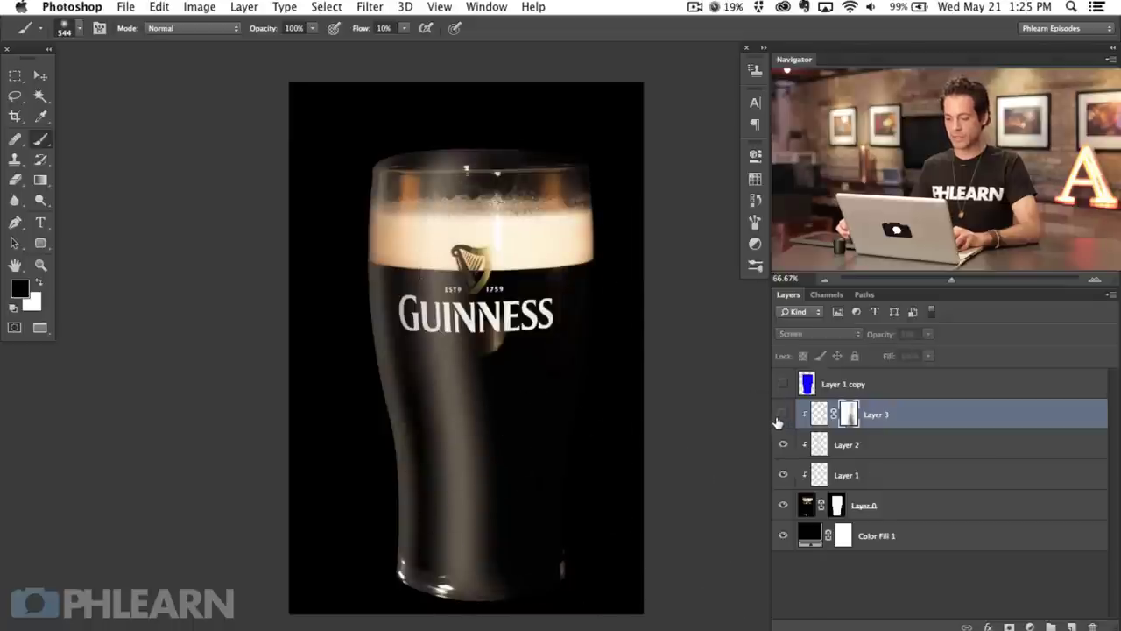
{"action": "left_click", "coordinate": [783, 417]}
{"action": "left_click", "coordinate": [783, 417]}
{"action": "left_click", "coordinate": [783, 417]}
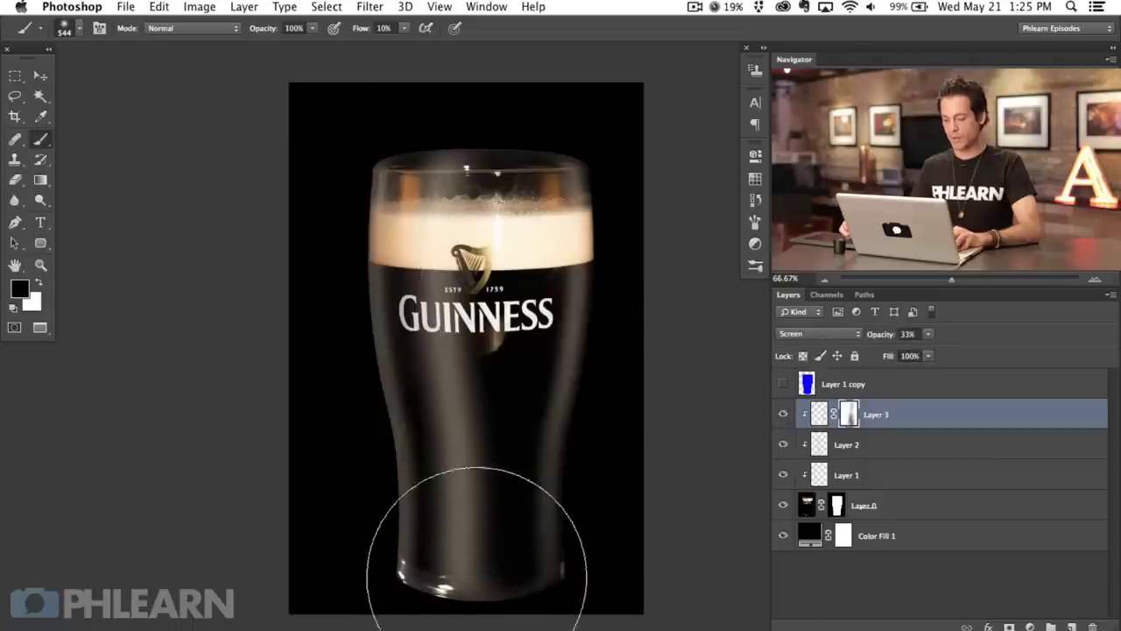
Step: Add a mask to Layer 2 and fade its central highlight toward the glass's base with the large black brush
{"action": "left_click", "coordinate": [876, 444]}
{"action": "left_click", "coordinate": [784, 444]}
{"action": "left_click", "coordinate": [783, 444]}
{"action": "left_click", "coordinate": [1010, 624]}
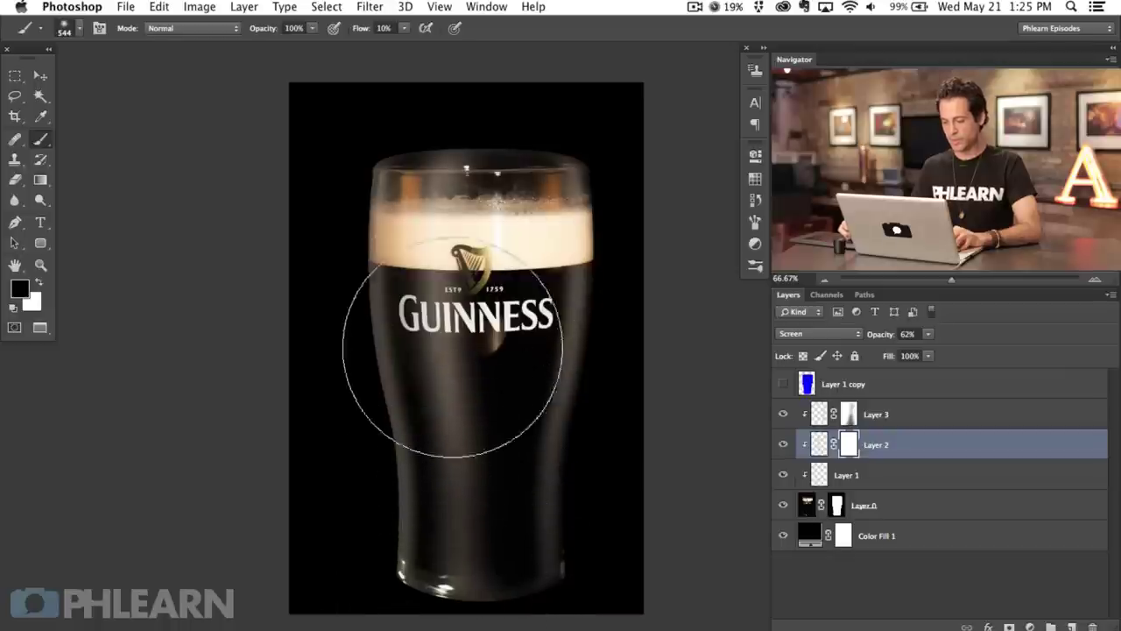
{"action": "left_click_drag", "start_coordinate": [430, 605], "coordinate": [456, 560]}
Step: Check Layer 1's highlight, add a mask to the layer, and fade the highlight with black at 10% flow
{"action": "left_click", "coordinate": [783, 474]}
{"action": "left_click", "coordinate": [784, 474]}
{"action": "left_click", "coordinate": [861, 474]}
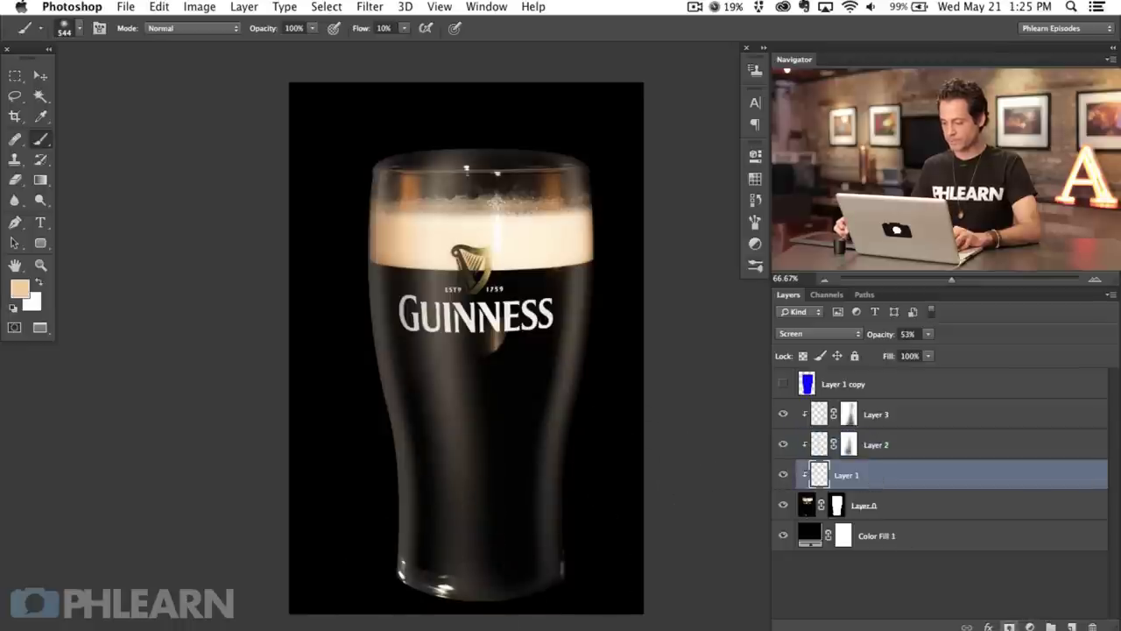
{"action": "left_click", "coordinate": [1009, 627]}
{"action": "key", "text": "d"}
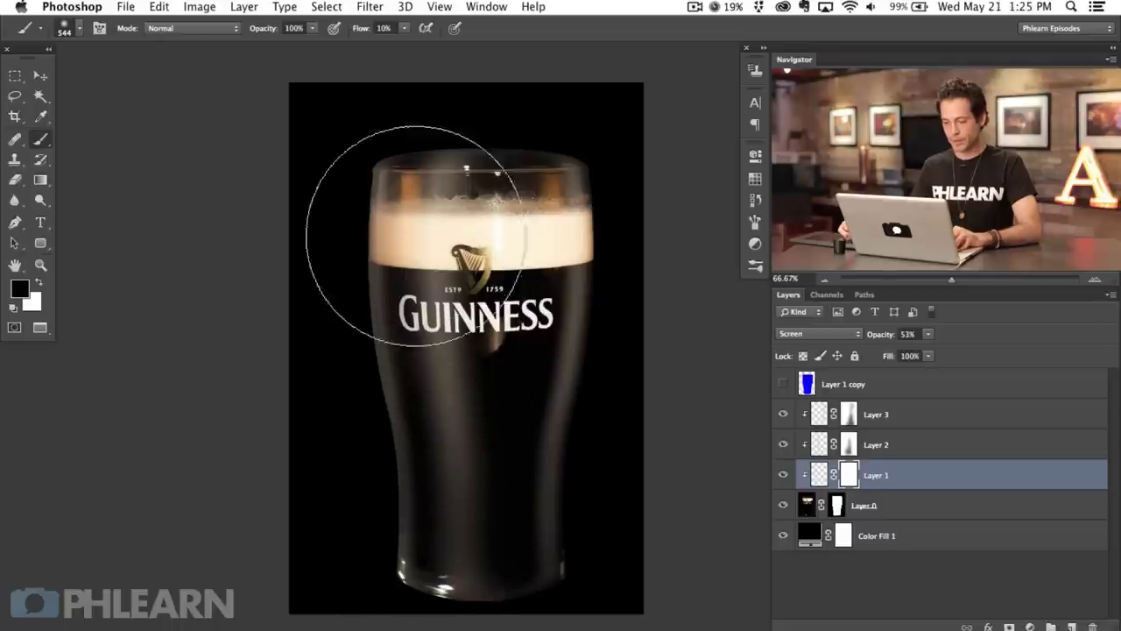
Step: Paint black on Layer 1's mask along the glass's top rim with a 165-pixel brush at 60% flow
{"action": "left_click_drag", "start_coordinate": [536, 174], "coordinate": [491, 165]}
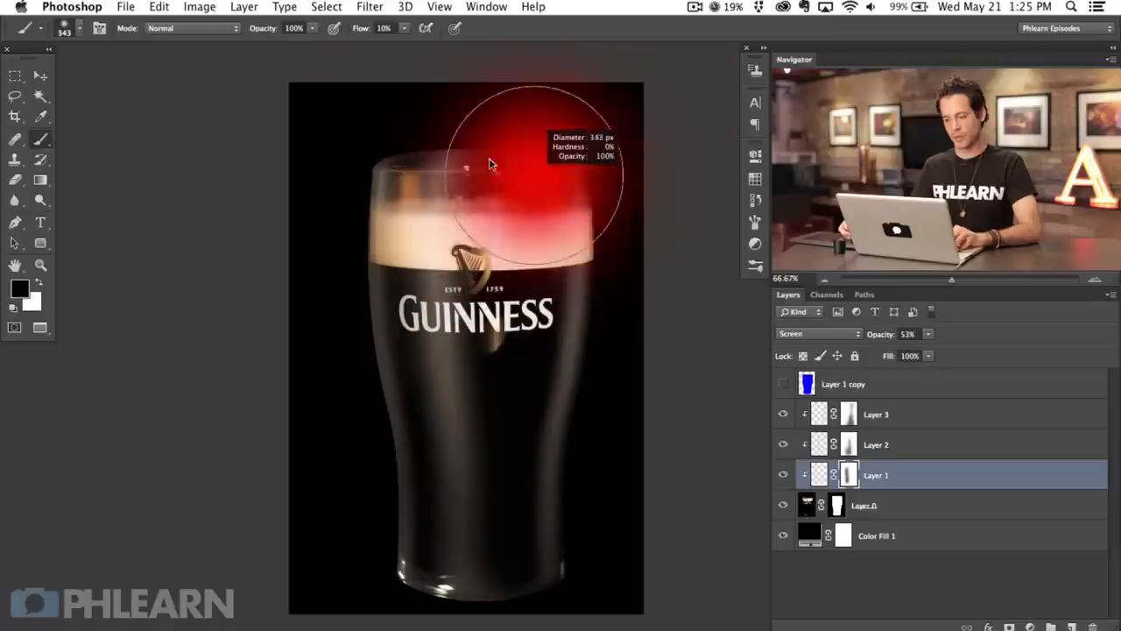
{"action": "key", "text": "shift+6"}
{"action": "mouse_move", "coordinate": [476, 142]}
{"action": "left_mouse_down"}
{"action": "mouse_move", "coordinate": [418, 123]}
{"action": "mouse_move", "coordinate": [426, 189]}
{"action": "mouse_move", "coordinate": [465, 126]}
{"action": "mouse_move", "coordinate": [598, 137]}
{"action": "mouse_move", "coordinate": [399, 130]}
{"action": "mouse_move", "coordinate": [596, 132]}
{"action": "left_mouse_up"}
Step: Paint black along the glass's top rim on the masks of Layer 2 and Layer 3 with the 165-pixel brush at 60% flow
{"action": "left_click", "coordinate": [824, 443]}
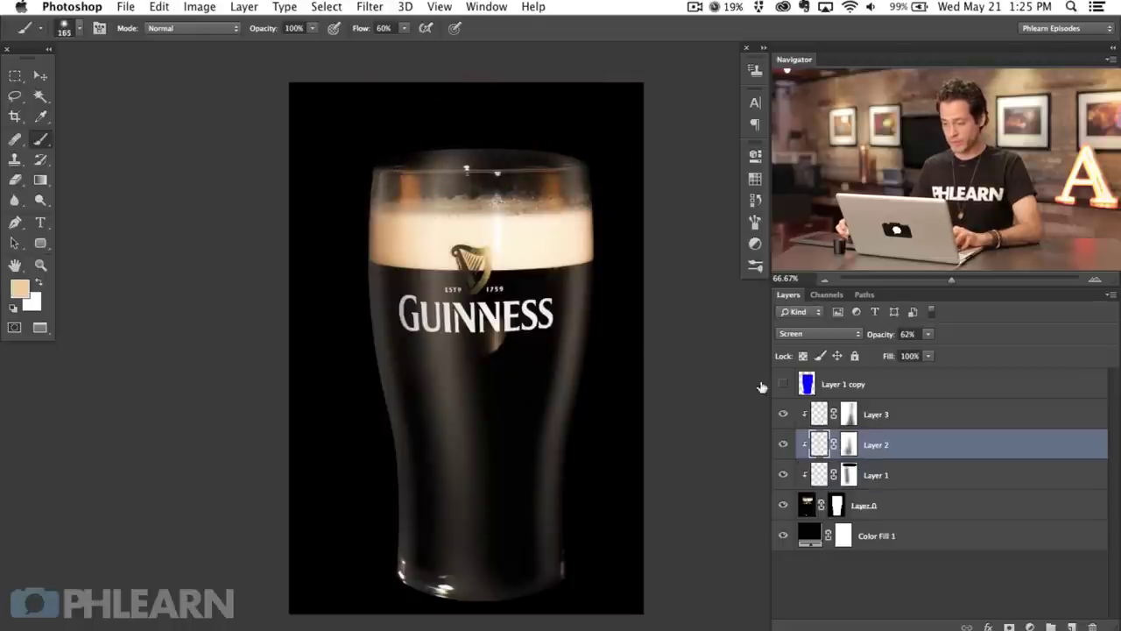
{"action": "left_click", "coordinate": [848, 444]}
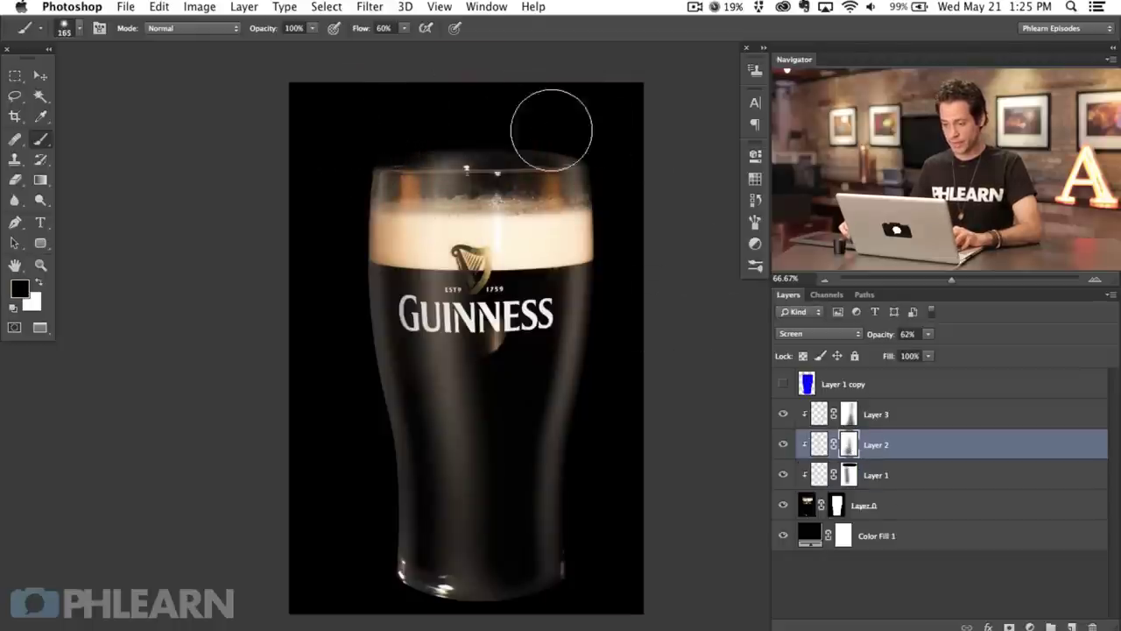
{"action": "left_click_drag", "start_coordinate": [410, 136], "coordinate": [600, 127]}
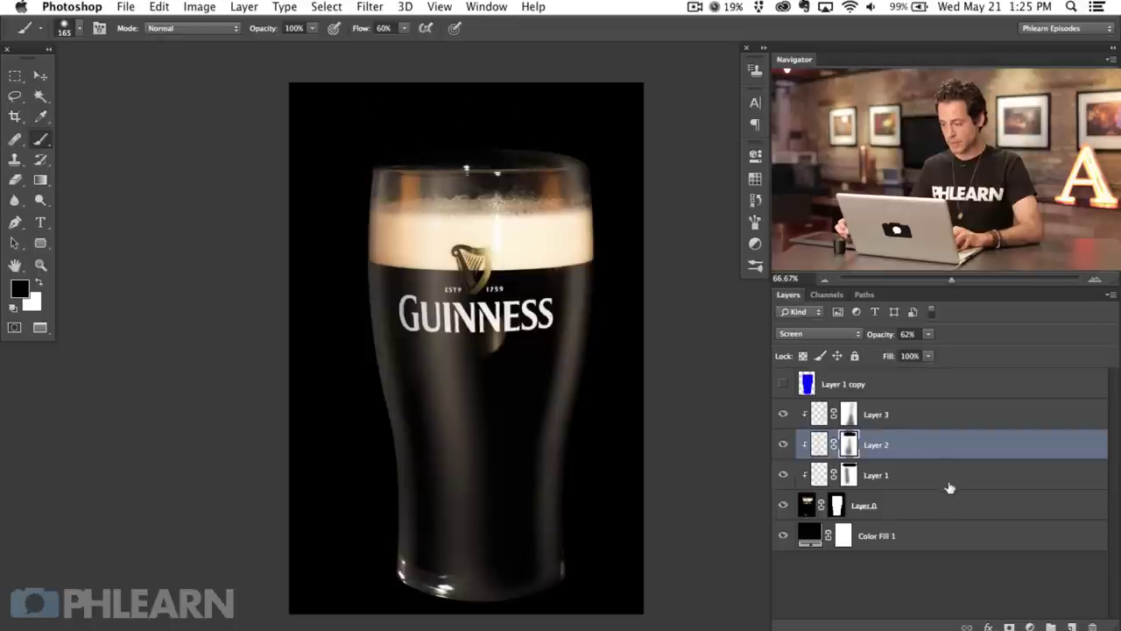
{"action": "left_click", "coordinate": [850, 416]}
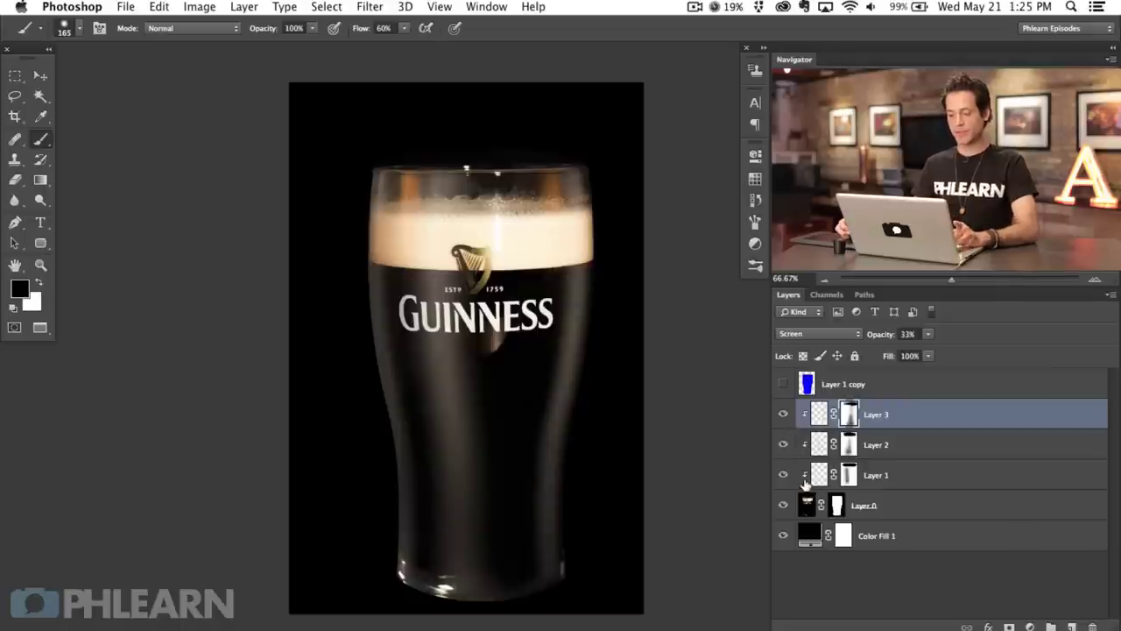
Step: Toggle the visibility of Layers 1, 2 and 3 together to compare the glass with and without its highlights
{"action": "left_click", "coordinate": [784, 473]}
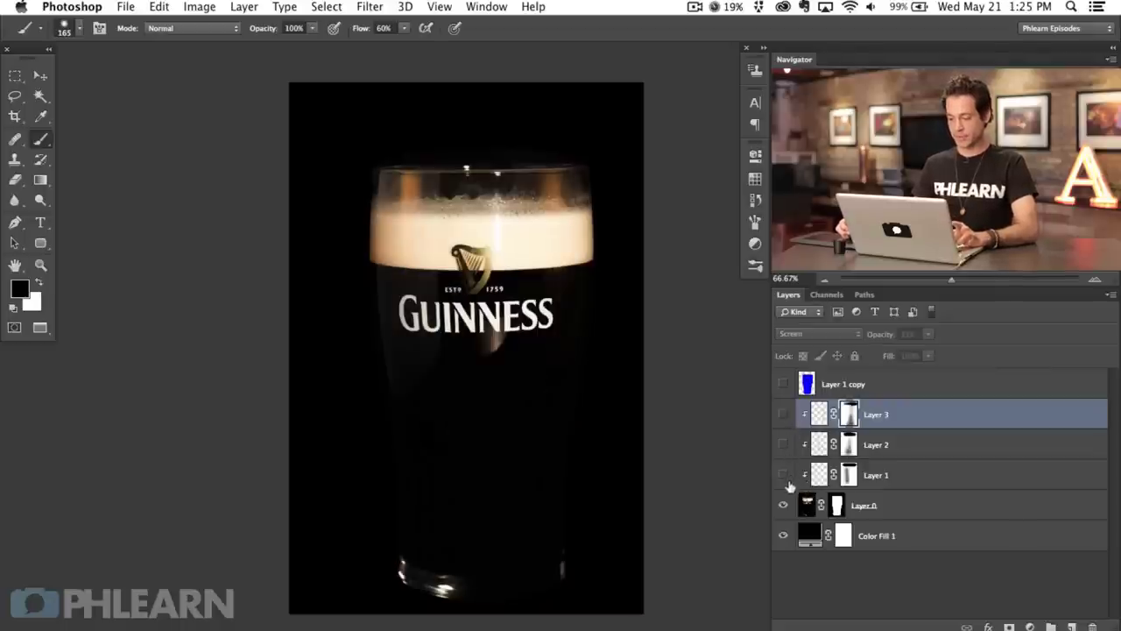
{"action": "left_click", "coordinate": [784, 415]}
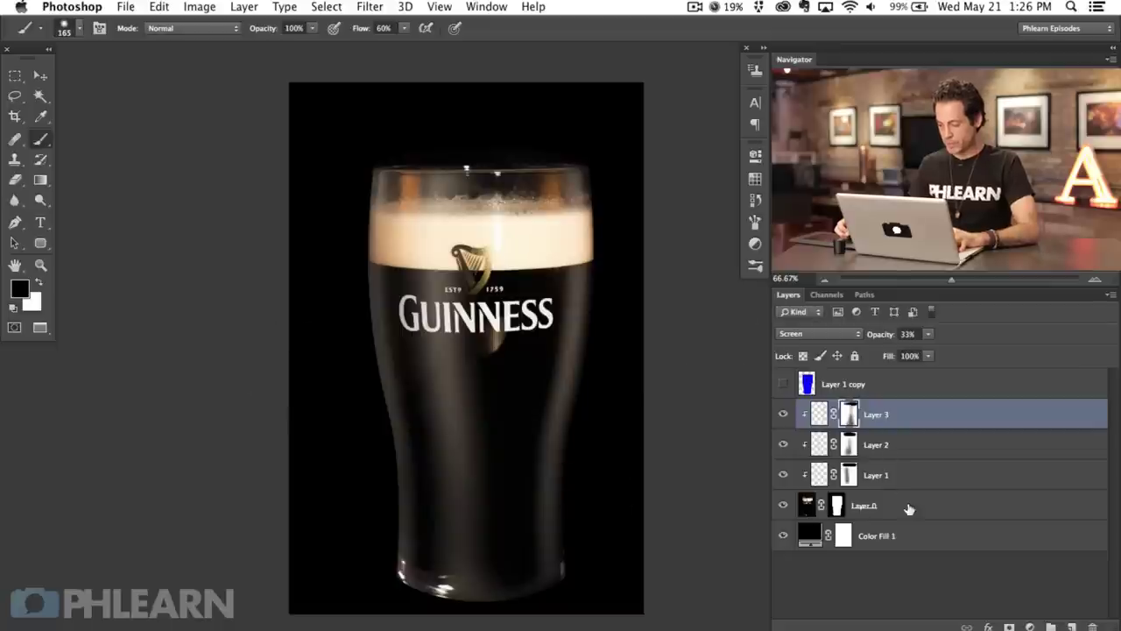
{"action": "left_click", "coordinate": [848, 496]}
{"action": "left_click_drag", "start_coordinate": [794, 477], "coordinate": [783, 415]}
Step: Add a new layer clipped to the glass photo on Layer 0 and examine that photo's mask on its own
{"action": "key", "text": "alt+shift+super+n"}
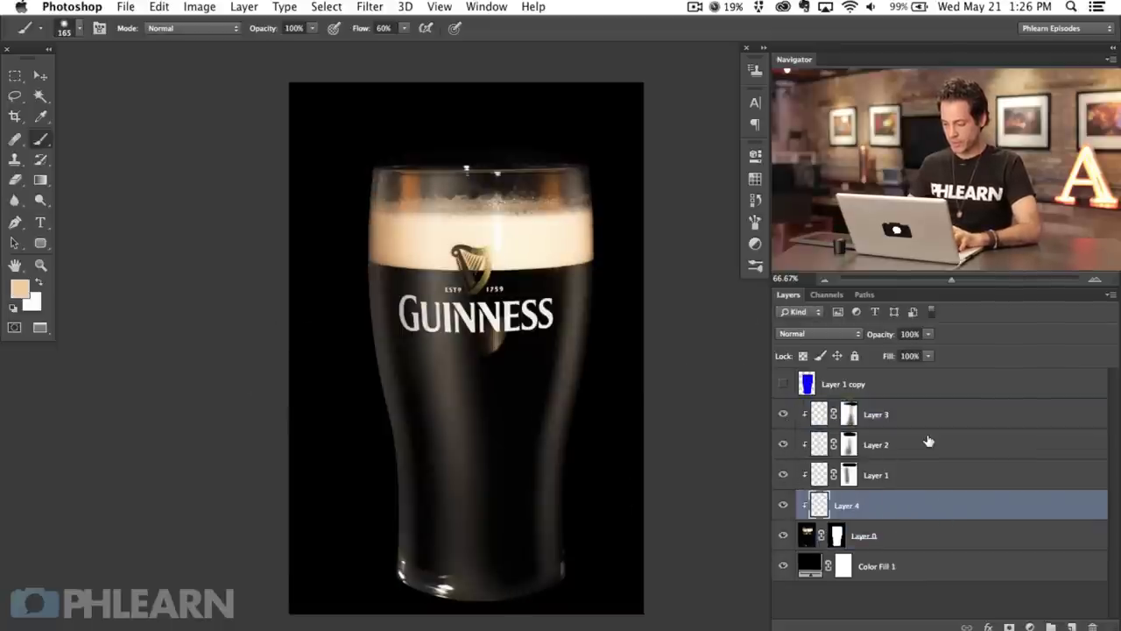
{"action": "key", "text": "super+plus"}
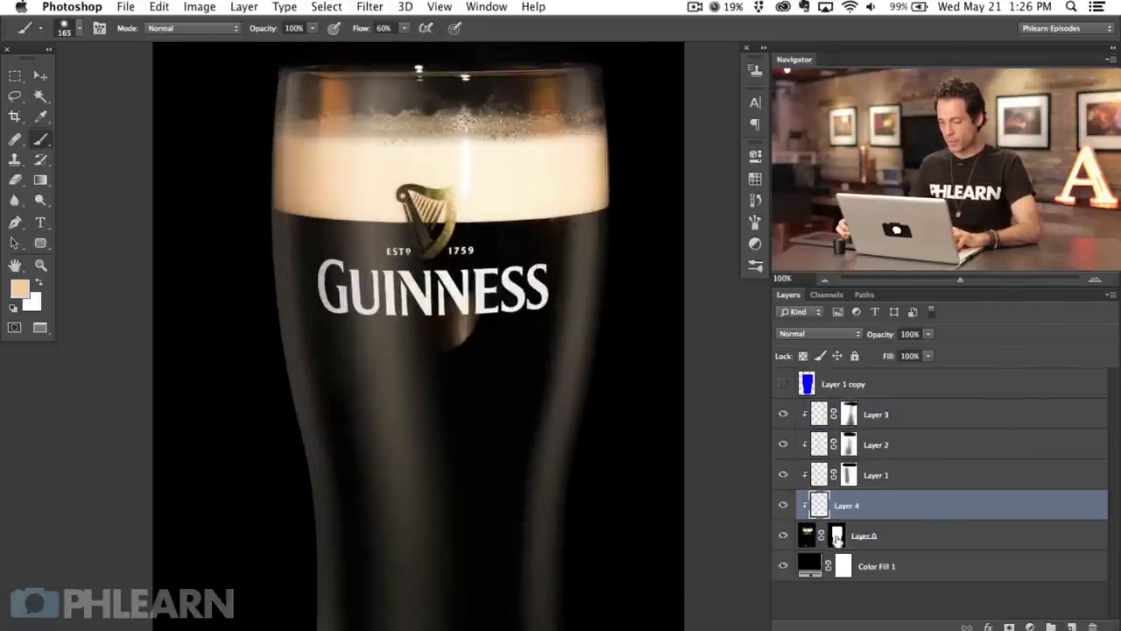
{"action": "scroll", "coordinate": [688, 528], "scroll_direction": "right", "scroll_amount": 2}
{"action": "scroll", "coordinate": [689, 529], "scroll_direction": "up", "scroll_amount": 1}
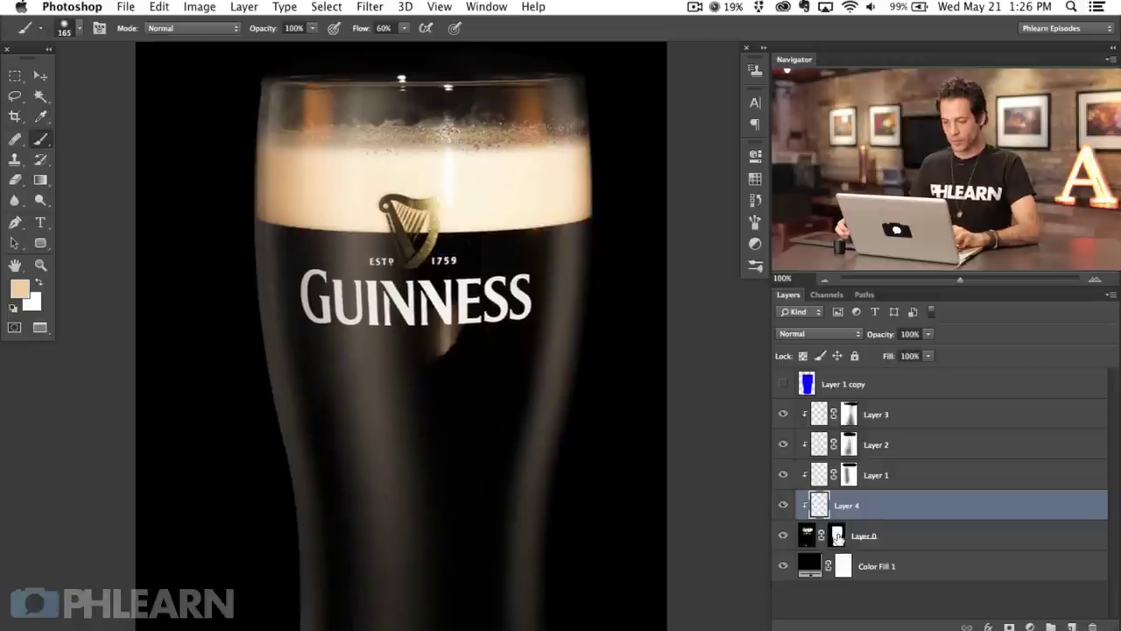
{"action": "left_click", "coordinate": [836, 536], "text": "alt"}
{"action": "scroll", "coordinate": [581, 465], "scroll_direction": "up", "scroll_amount": 3}
{"action": "scroll", "coordinate": [581, 465], "scroll_direction": "left", "scroll_amount": 1}
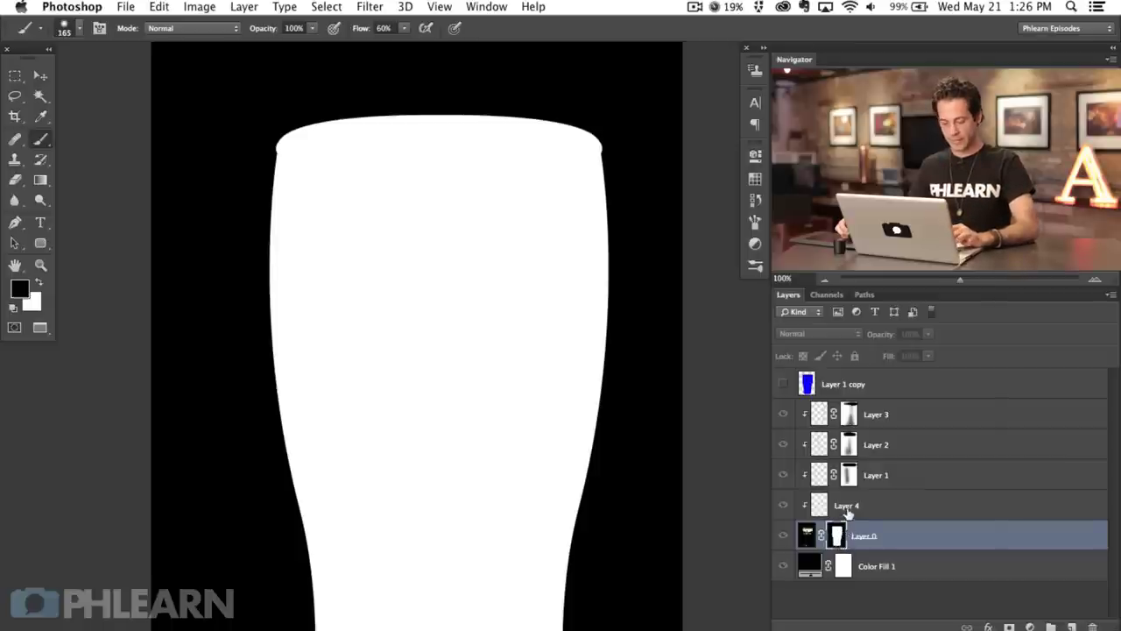
{"action": "left_click", "coordinate": [838, 536], "text": "alt"}
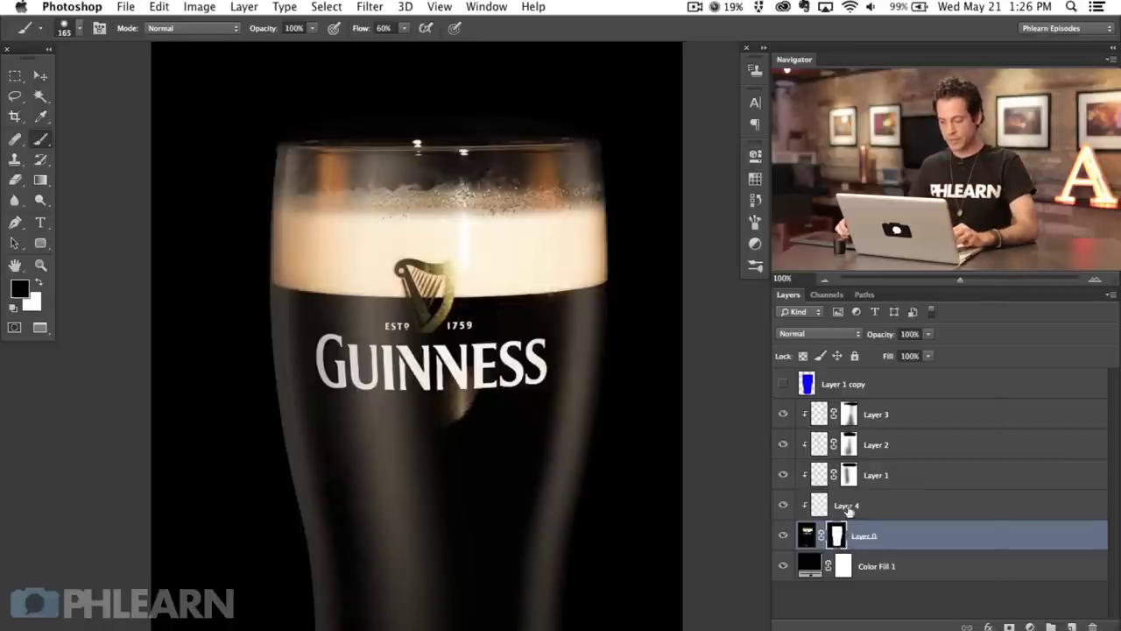
Step: Paint foam colours sampled from the beer head on Layer 4, filling the empty top of the glass up to the rim
{"action": "left_click", "coordinate": [854, 510]}
{"action": "mouse_move", "coordinate": [415, 71]}
{"action": "left_mouse_down"}
{"action": "mouse_move", "coordinate": [437, 103]}
{"action": "mouse_move", "coordinate": [411, 123]}
{"action": "mouse_move", "coordinate": [536, 104]}
{"action": "mouse_move", "coordinate": [493, 112]}
{"action": "mouse_move", "coordinate": [491, 122]}
{"action": "mouse_move", "coordinate": [578, 121]}
{"action": "mouse_move", "coordinate": [567, 151]}
{"action": "mouse_move", "coordinate": [575, 146]}
{"action": "mouse_move", "coordinate": [578, 185]}
{"action": "left_mouse_up"}
{"action": "left_click", "coordinate": [608, 248], "text": "alt"}
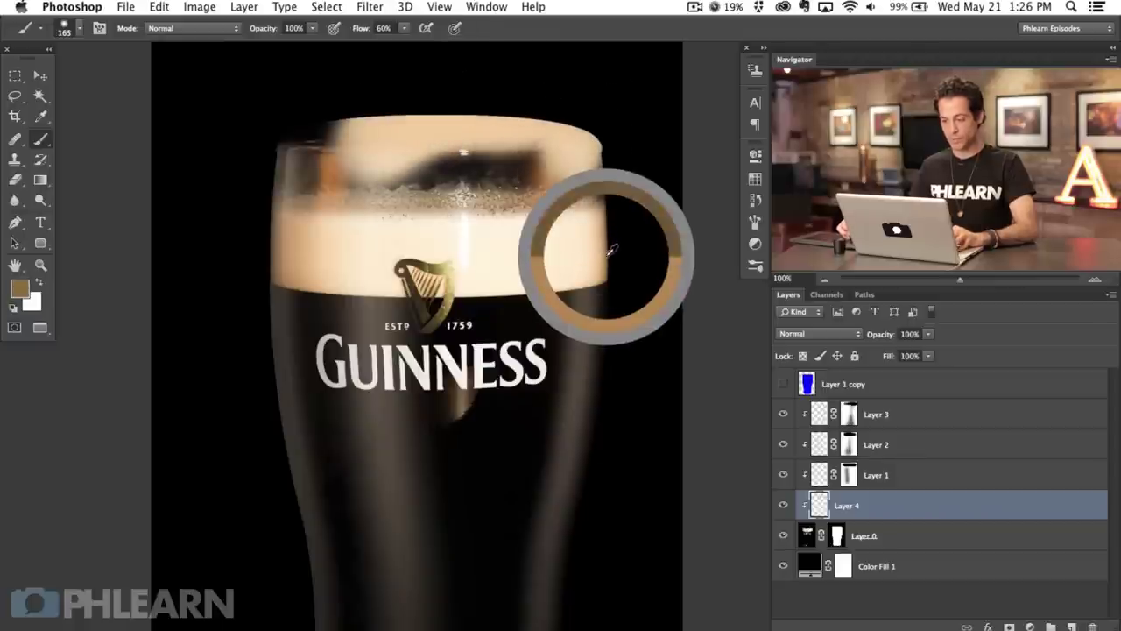
{"action": "left_click", "coordinate": [534, 242], "text": "alt"}
{"action": "mouse_move", "coordinate": [529, 144]}
{"action": "left_mouse_down"}
{"action": "mouse_move", "coordinate": [501, 248]}
{"action": "mouse_move", "coordinate": [496, 193]}
{"action": "mouse_move", "coordinate": [487, 237]}
{"action": "mouse_move", "coordinate": [490, 168]}
{"action": "mouse_move", "coordinate": [458, 220]}
{"action": "left_mouse_up"}
{"action": "mouse_move", "coordinate": [456, 106]}
{"action": "left_mouse_down"}
{"action": "mouse_move", "coordinate": [438, 75]}
{"action": "mouse_move", "coordinate": [438, 205]}
{"action": "mouse_move", "coordinate": [401, 187]}
{"action": "mouse_move", "coordinate": [409, 228]}
{"action": "mouse_move", "coordinate": [357, 213]}
{"action": "mouse_move", "coordinate": [339, 271]}
{"action": "left_mouse_up"}
{"action": "left_click", "coordinate": [426, 250], "text": "alt"}
{"action": "mouse_move", "coordinate": [320, 94]}
{"action": "left_mouse_down"}
{"action": "mouse_move", "coordinate": [295, 245]}
{"action": "mouse_move", "coordinate": [283, 101]}
{"action": "mouse_move", "coordinate": [298, 212]}
{"action": "left_mouse_up"}
{"action": "left_click", "coordinate": [295, 195], "text": "alt"}
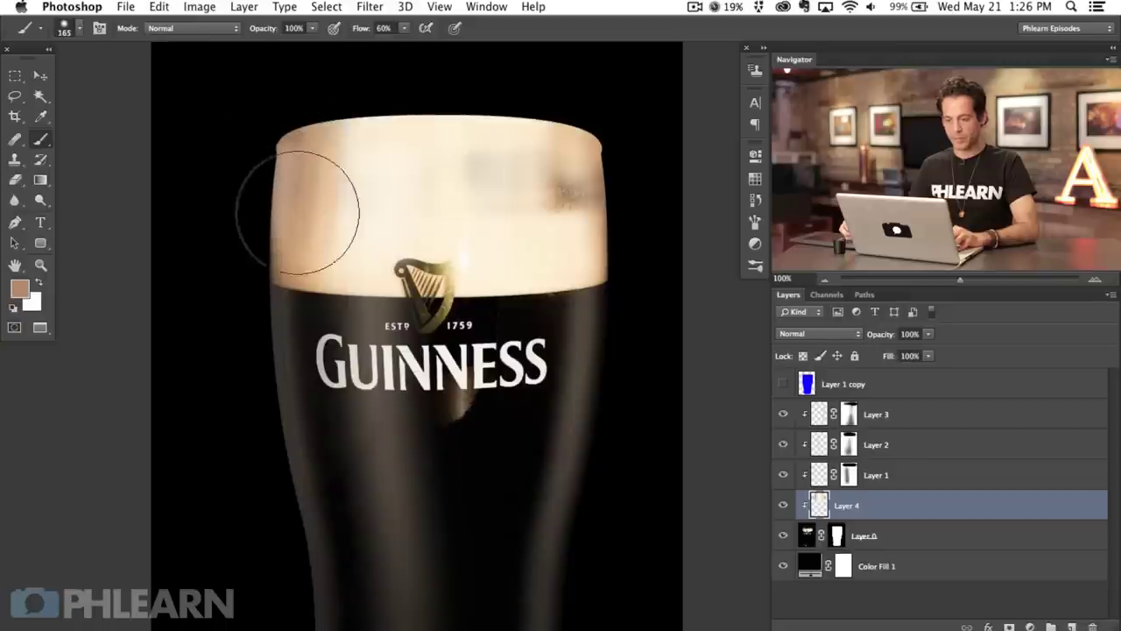
Step: Undo the last stroke and blend sampled tan tones along the foam's left side at 30% flow
{"action": "key", "text": "super+z"}
{"action": "key", "text": "shift+3"}
{"action": "left_click", "coordinate": [283, 264], "text": "alt"}
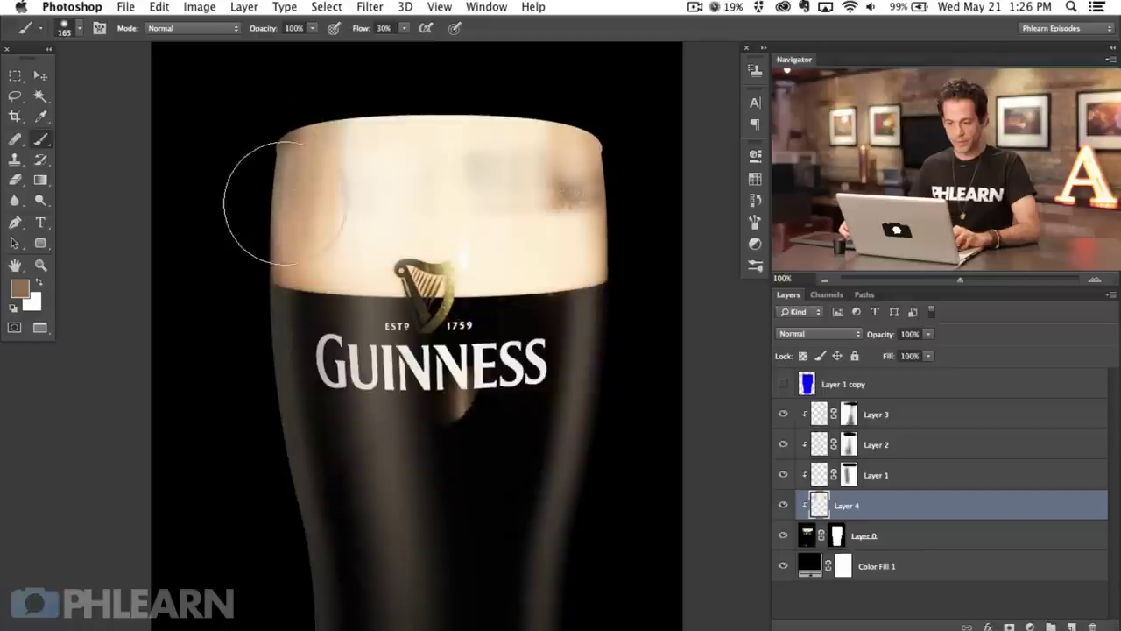
{"action": "left_click", "coordinate": [296, 268], "text": "alt"}
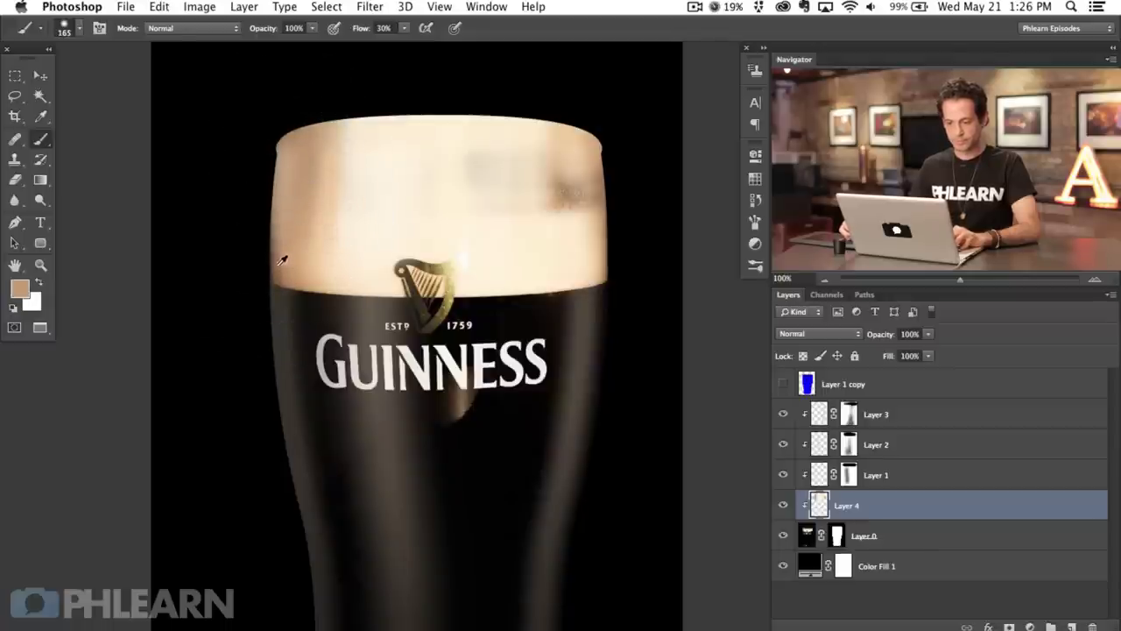
{"action": "left_click", "coordinate": [323, 212], "text": "alt"}
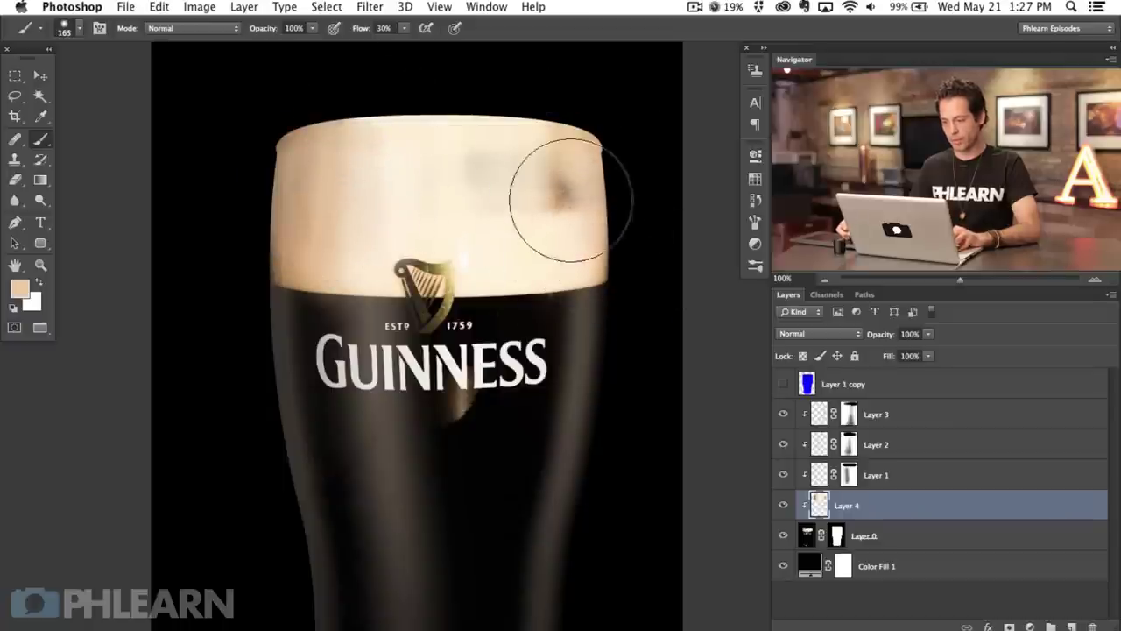
Step: Cover the dark patch on the foam's right side with sampled cream and shade its upper right with tan
{"action": "left_click", "coordinate": [533, 234], "text": "alt"}
{"action": "left_click", "coordinate": [527, 222], "text": "alt"}
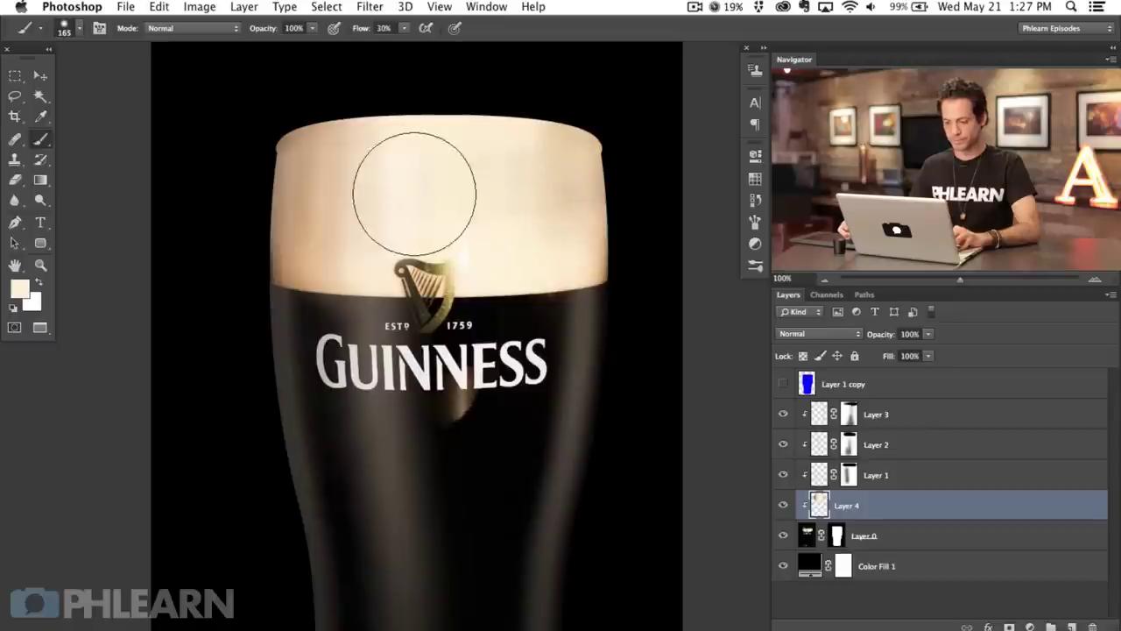
{"action": "left_click", "coordinate": [307, 127], "text": "alt"}
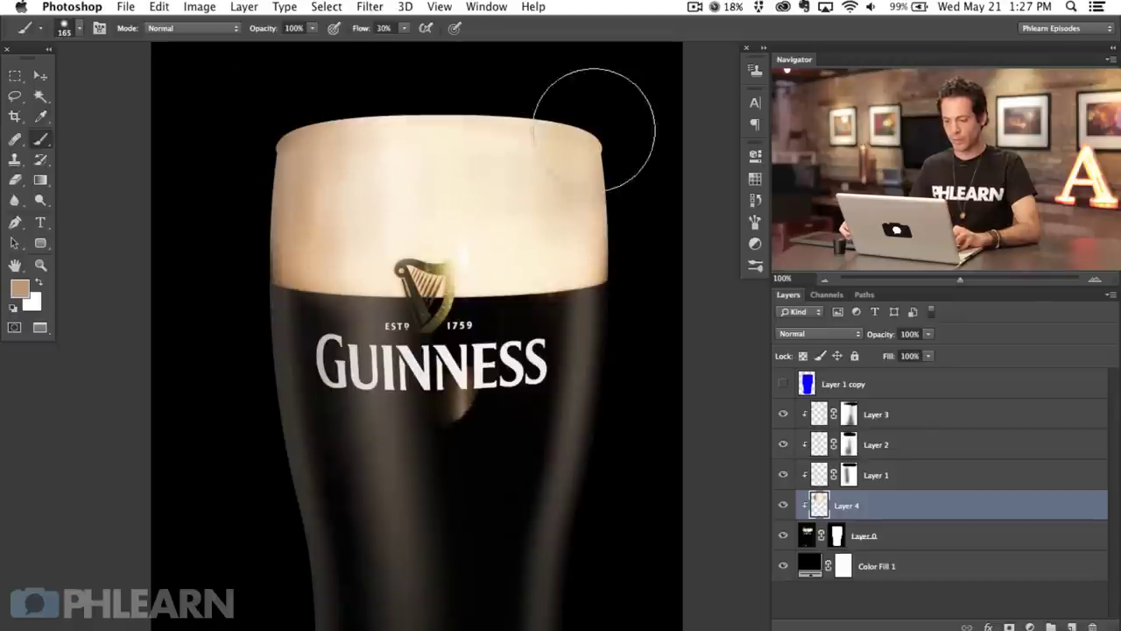
Step: Smooth the upper foam with sampled tan and cream using a 323-pixel brush, and tint its right edge brown with a 72-pixel brush
{"action": "left_click_drag", "start_coordinate": [350, 113], "coordinate": [377, 113]}
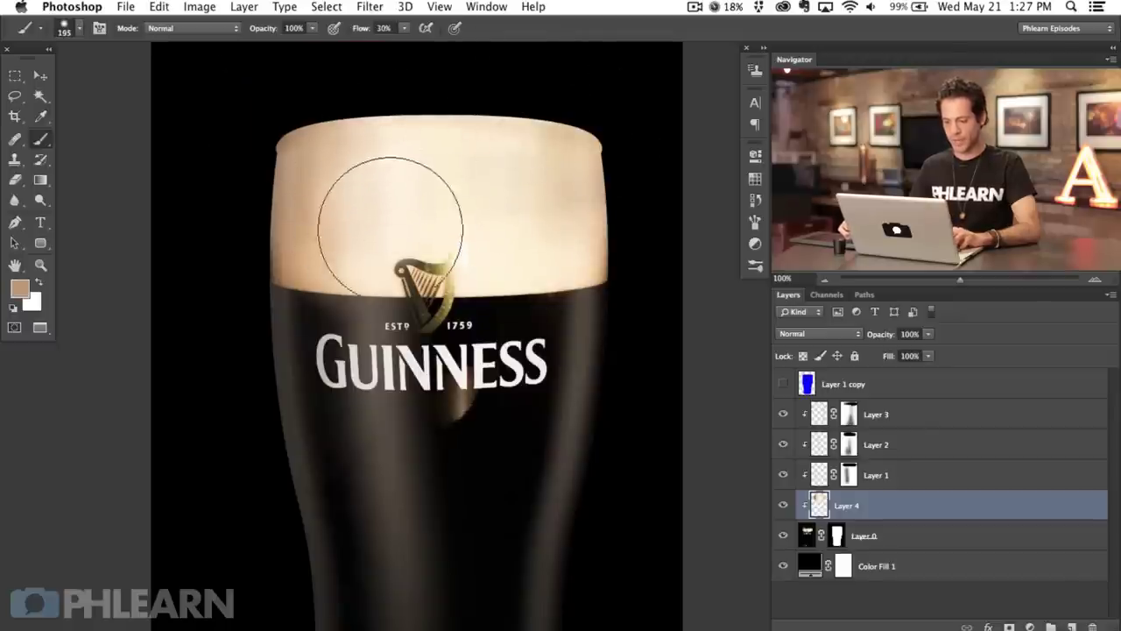
{"action": "left_click_drag", "start_coordinate": [363, 193], "coordinate": [381, 342]}
{"action": "left_click_drag", "start_coordinate": [301, 275], "coordinate": [368, 275]}
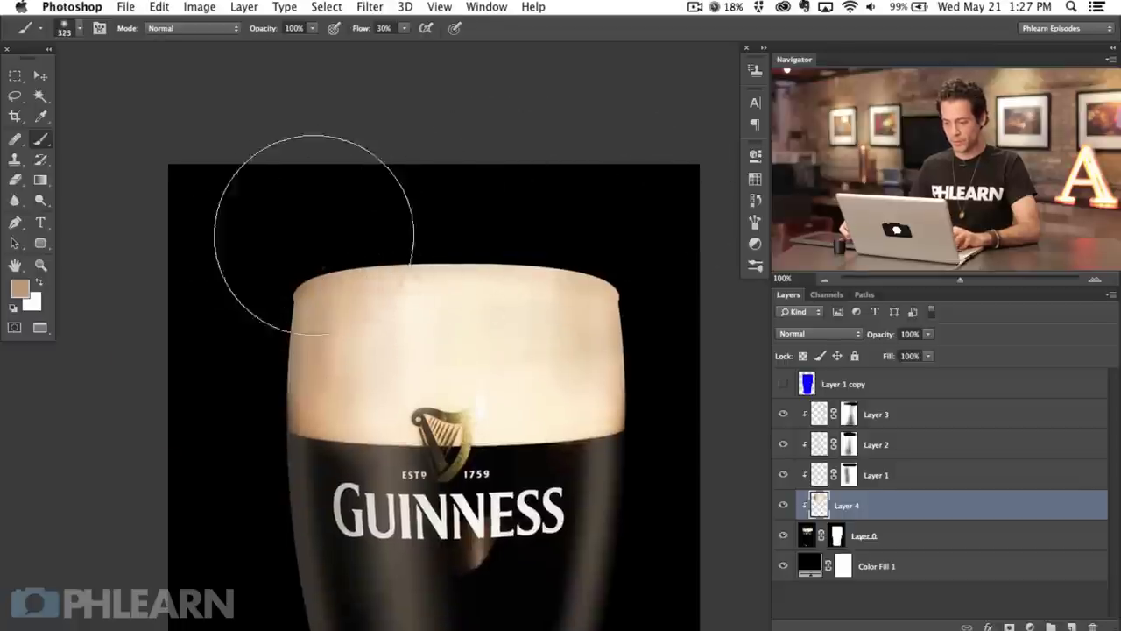
{"action": "left_click", "coordinate": [338, 346], "text": "alt"}
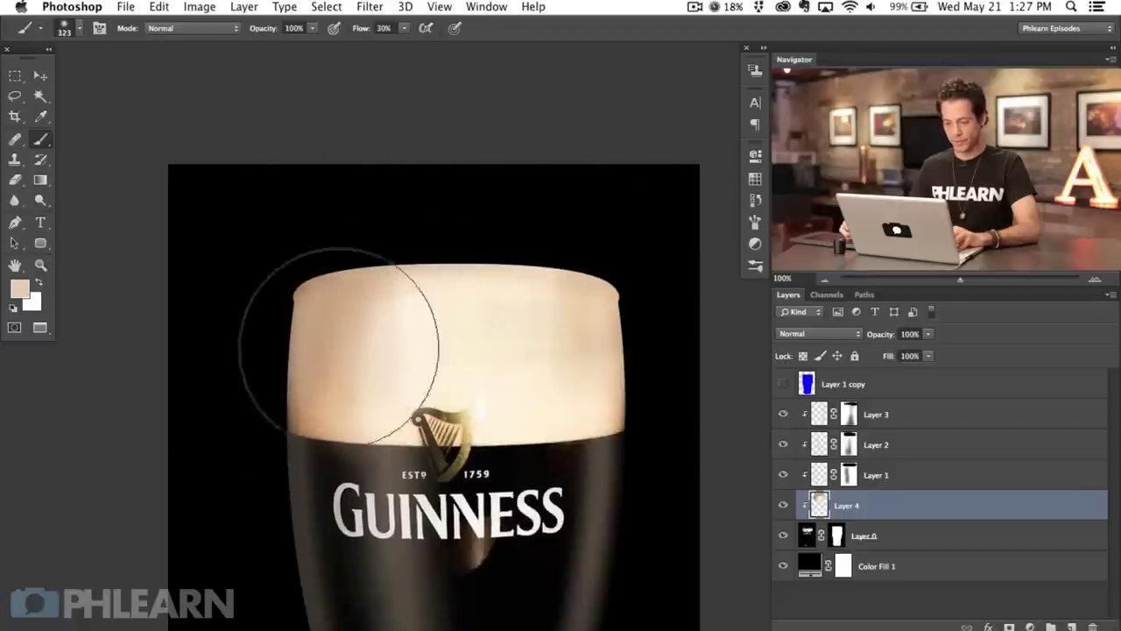
{"action": "left_click", "coordinate": [341, 293], "text": "alt"}
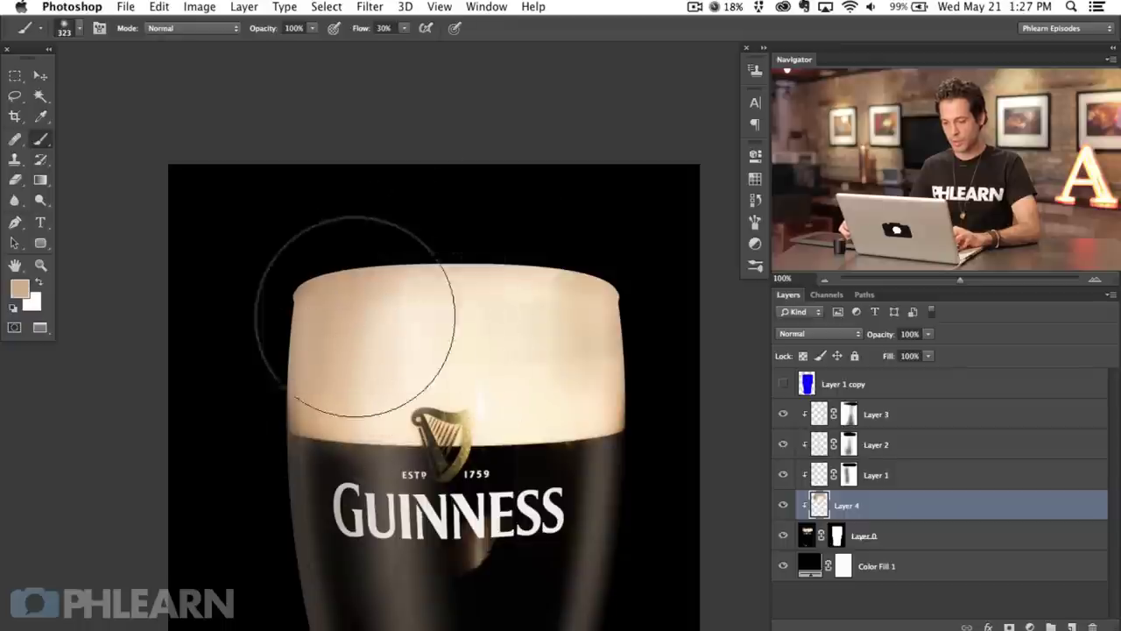
{"action": "left_click_drag", "start_coordinate": [338, 251], "coordinate": [371, 305]}
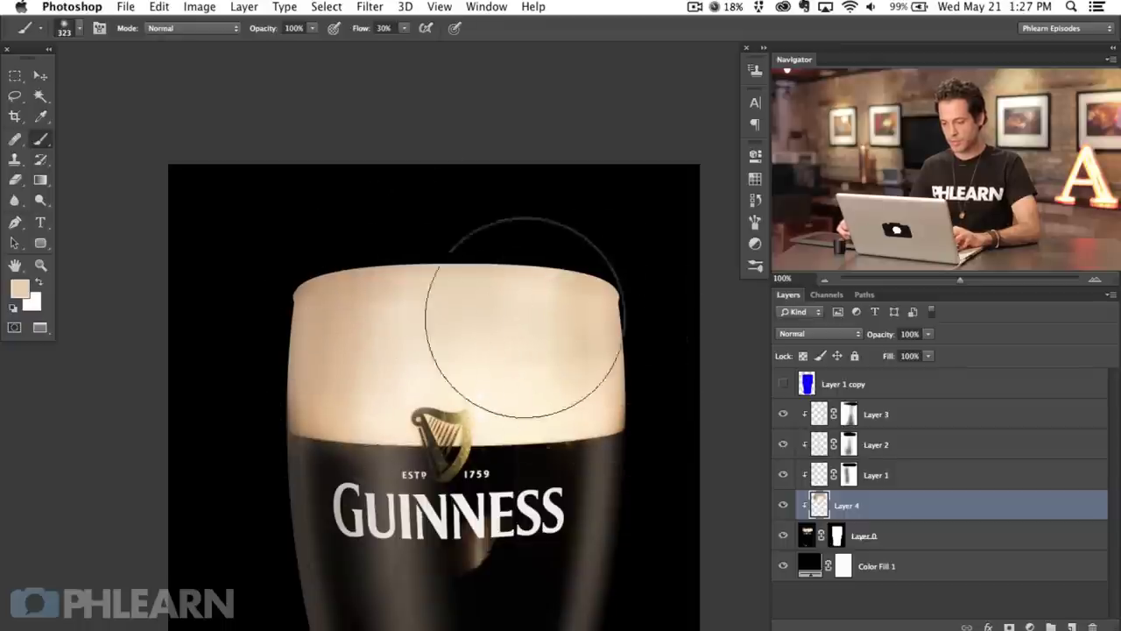
{"action": "mouse_move", "coordinate": [620, 404]}
{"action": "left_mouse_down"}
{"action": "mouse_move", "coordinate": [555, 425]}
{"action": "mouse_move", "coordinate": [638, 424]}
{"action": "left_mouse_up"}
{"action": "left_click", "coordinate": [627, 421], "text": "alt"}
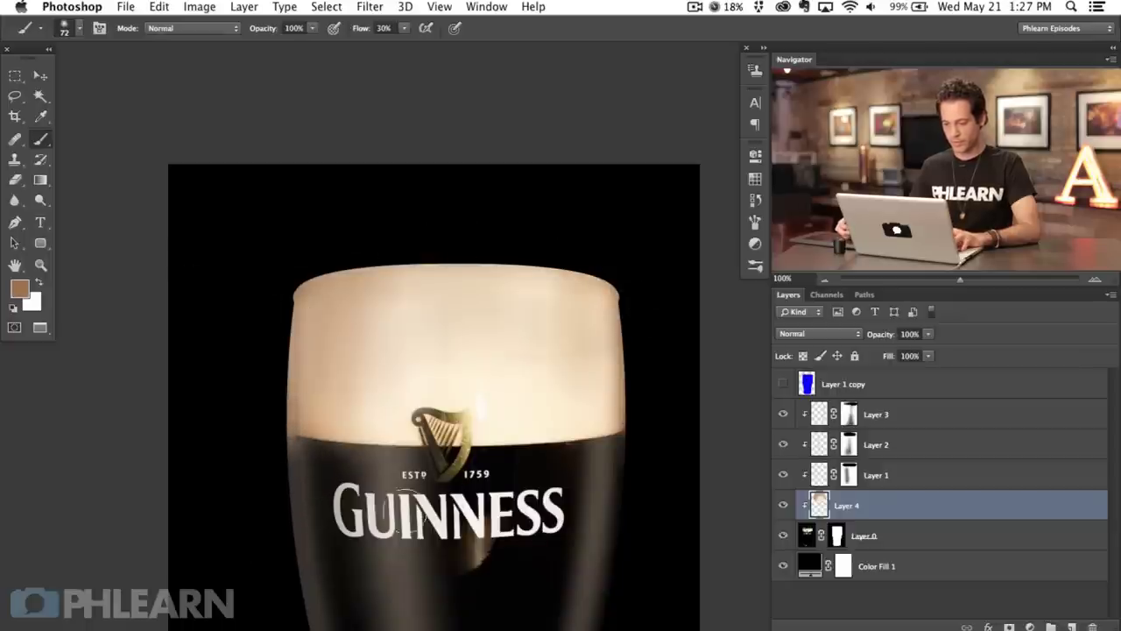
Step: Toggle Layer 4's visibility repeatedly to compare the painted foam with the original beer head
{"action": "left_click_drag", "start_coordinate": [543, 580], "coordinate": [529, 498]}
{"action": "left_click", "coordinate": [783, 503]}
{"action": "left_click", "coordinate": [783, 502]}
{"action": "left_click", "coordinate": [783, 503]}
{"action": "left_click", "coordinate": [783, 503]}
{"action": "left_click", "coordinate": [783, 502]}
{"action": "left_click", "coordinate": [783, 503]}
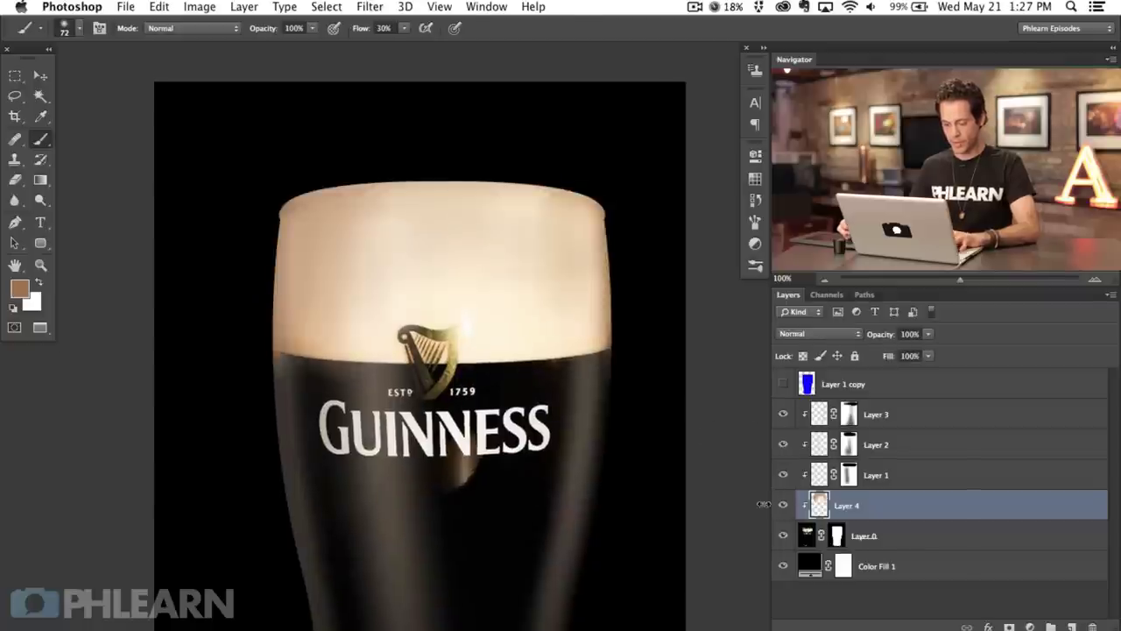
Step: Erase Layer 4's paint spill where the foam meets the beer at the glass's edge, using a 43-pixel eraser at 20% flow
{"action": "key", "text": "e"}
{"action": "mouse_move", "coordinate": [613, 390]}
{"action": "left_mouse_down"}
{"action": "mouse_move", "coordinate": [601, 388]}
{"action": "mouse_move", "coordinate": [624, 352]}
{"action": "left_mouse_up"}
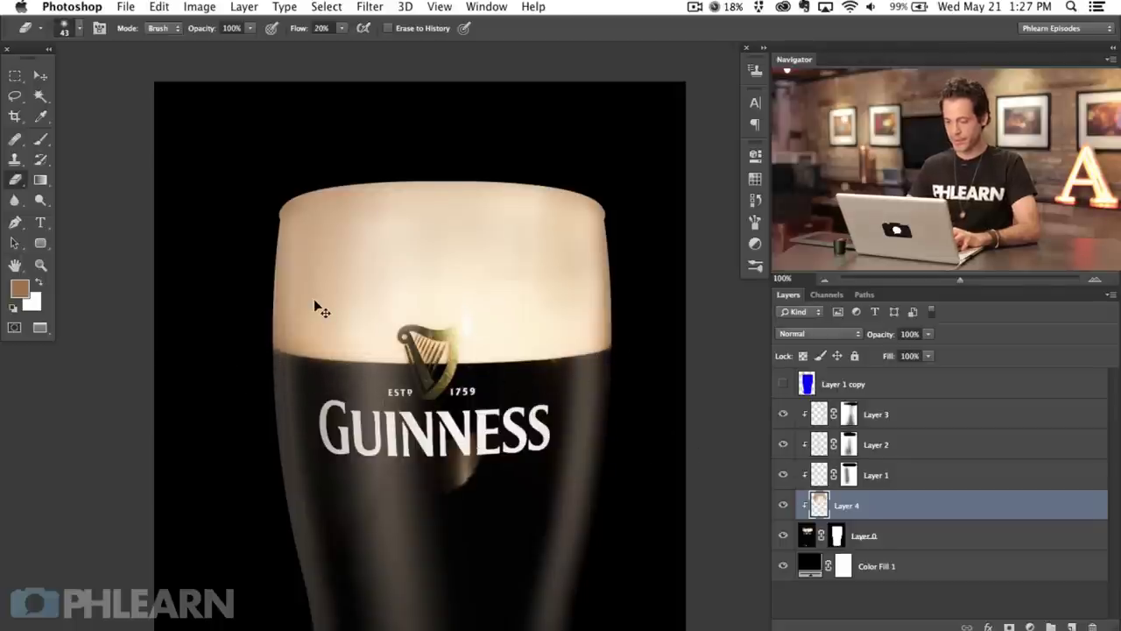
{"action": "key", "text": "super+minus"}
{"action": "left_click_drag", "start_coordinate": [706, 365], "coordinate": [640, 385]}
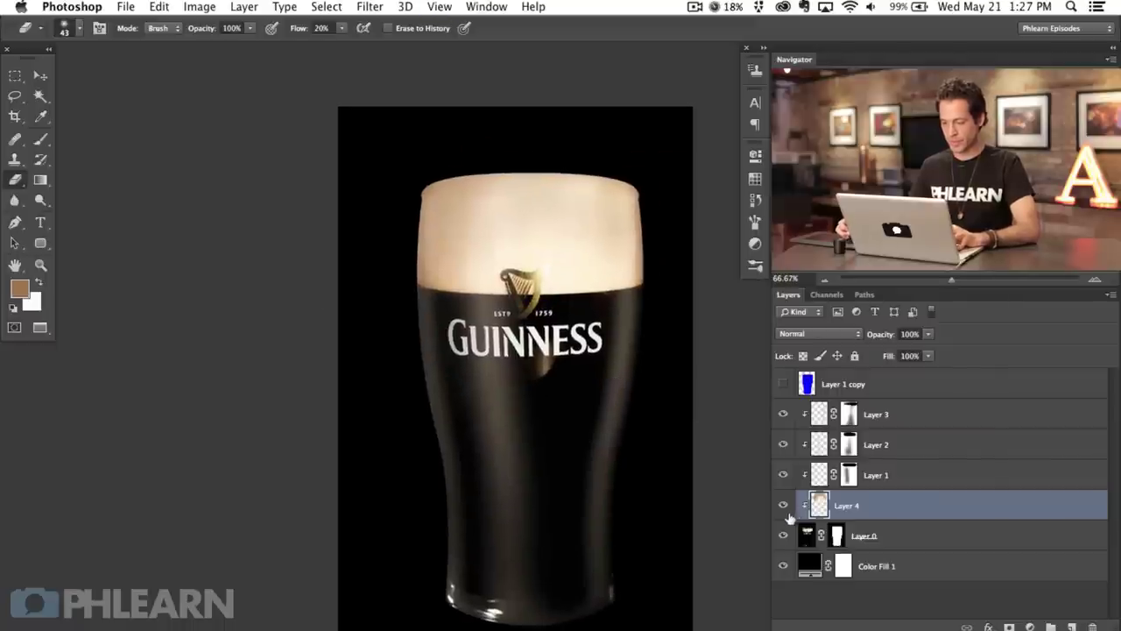
Step: Add a clipped Hue/Saturation adjustment above Layer 4 with Saturation -37 and invert its mask to black
{"action": "key", "text": "super+plus"}
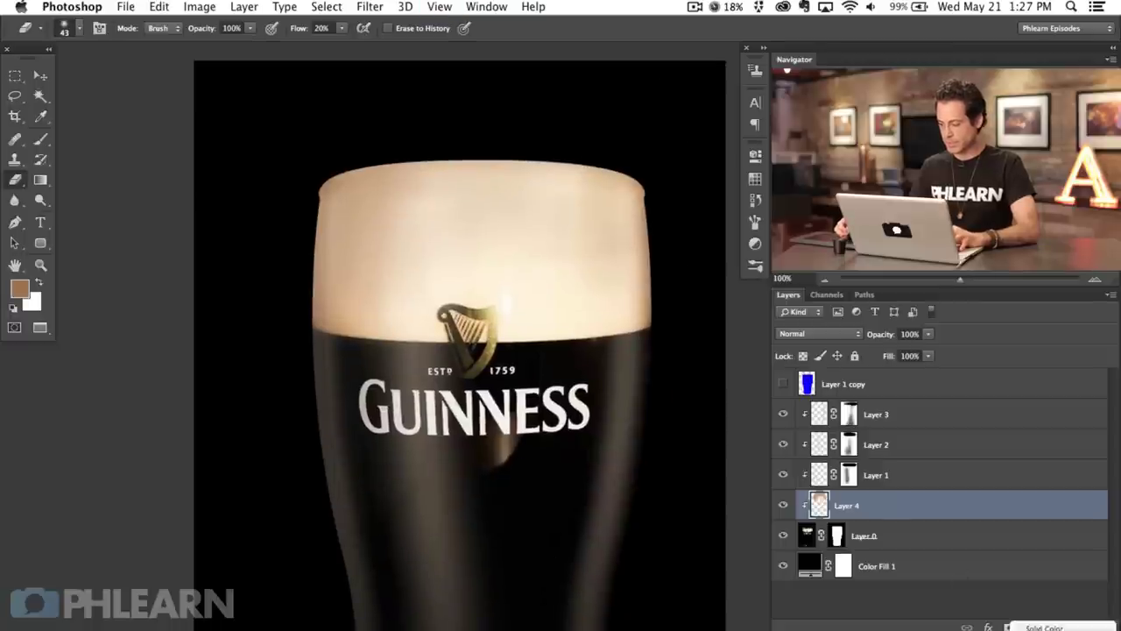
{"action": "left_click", "coordinate": [1051, 500]}
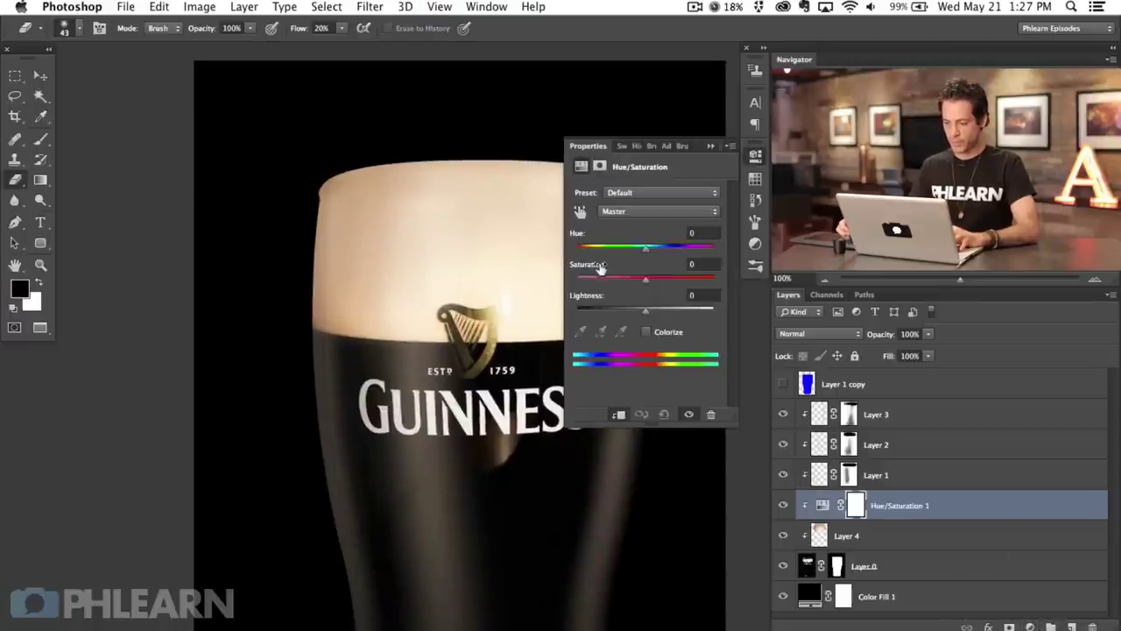
{"action": "left_click_drag", "start_coordinate": [615, 281], "coordinate": [627, 281]}
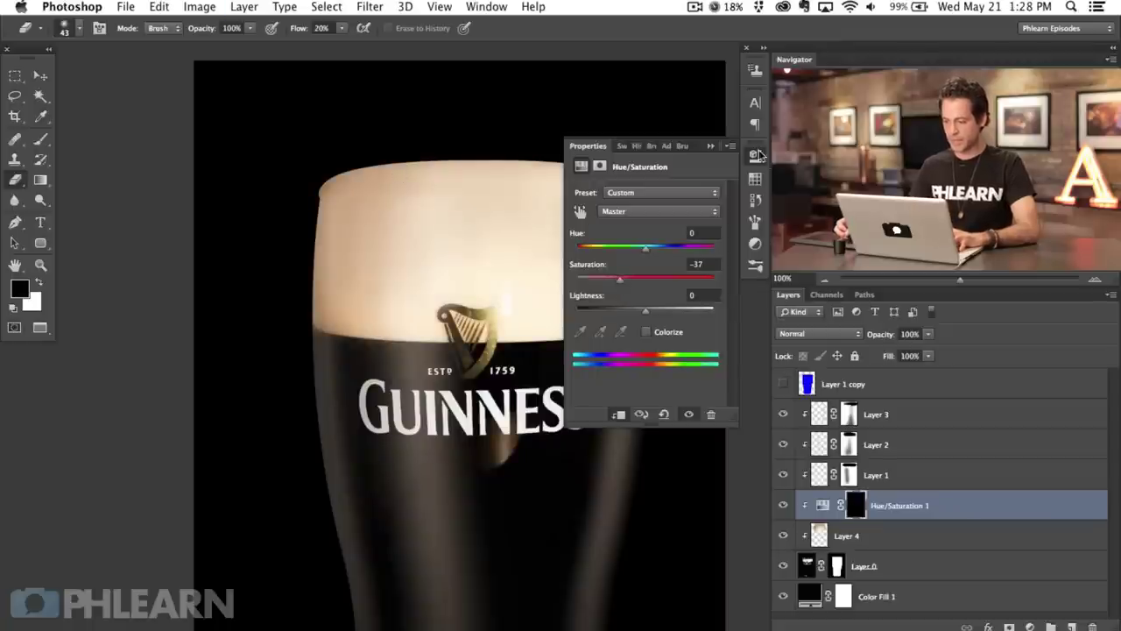
{"action": "left_click", "coordinate": [755, 154]}
Step: Paint white on the Hue/Saturation mask over the upper foam with a 123-pixel brush at 60% flow
{"action": "scroll", "coordinate": [455, 350], "scroll_direction": "up", "scroll_amount": 2}
{"action": "key", "text": "b"}
{"action": "left_click_drag", "start_coordinate": [350, 239], "coordinate": [385, 238]}
{"action": "key", "text": "x"}
{"action": "key", "text": "shift+6"}
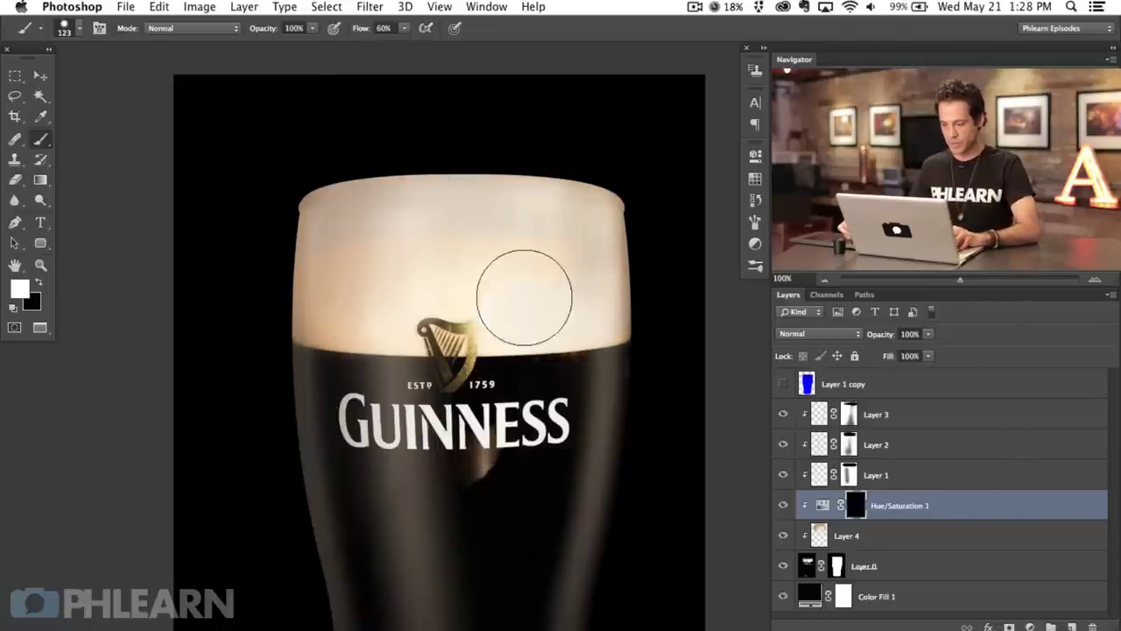
Step: Paint white on the mask along the foam's lower edge and around the harp with a 27-pixel brush, and enlarge the brush to 84 pixels
{"action": "key", "text": "super+equal"}
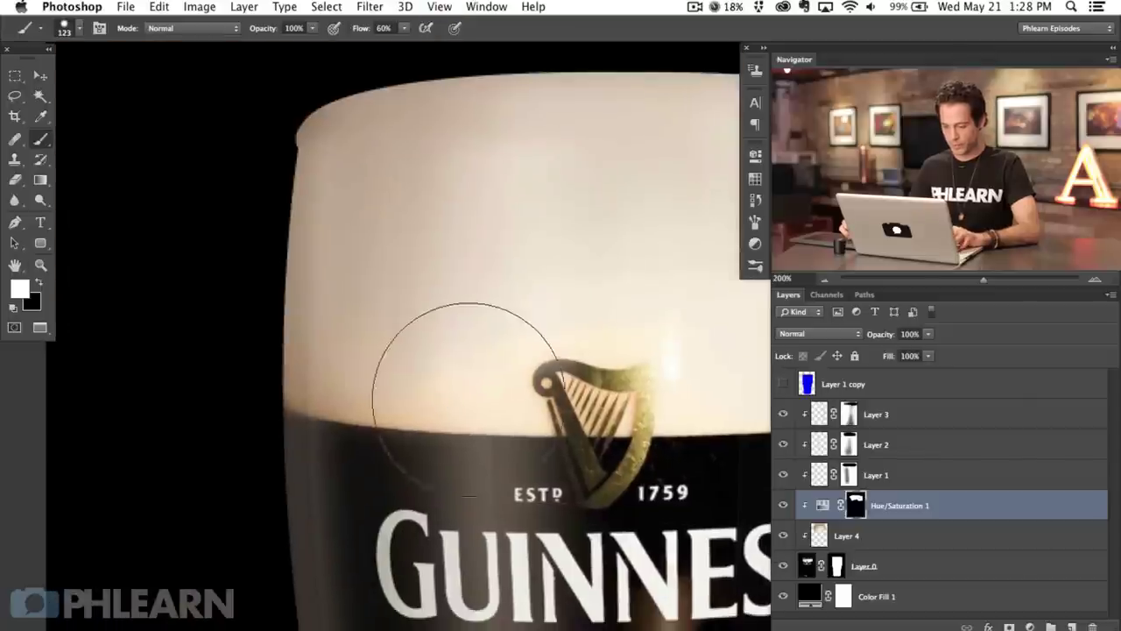
{"action": "left_click_drag", "start_coordinate": [428, 405], "coordinate": [352, 410], "text": "ctrl+alt"}
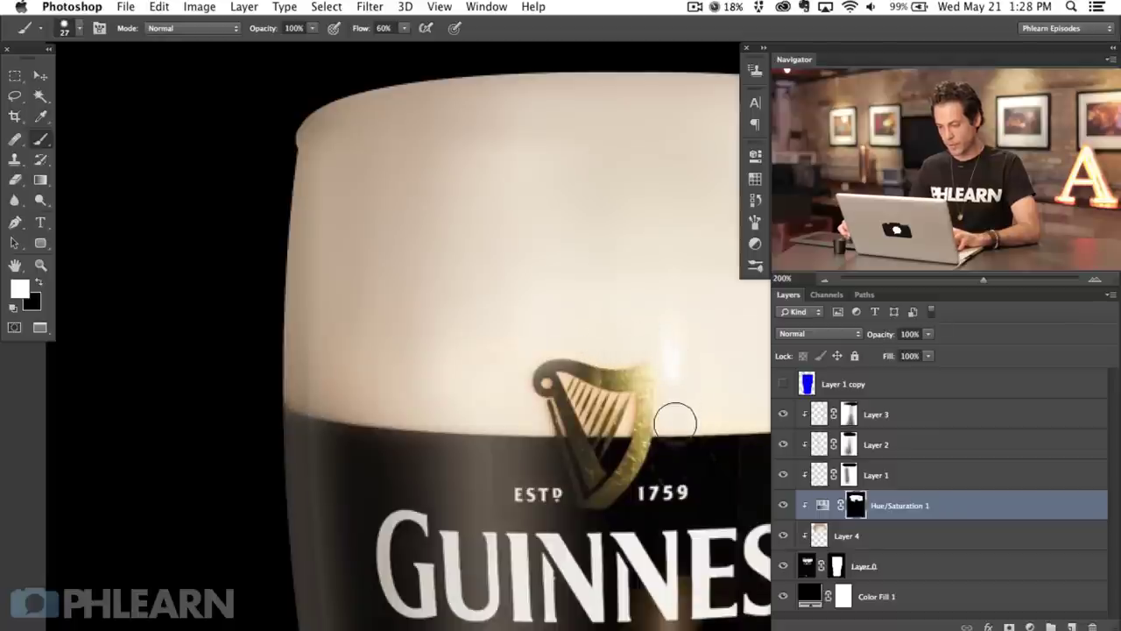
{"action": "left_click_drag", "start_coordinate": [702, 409], "coordinate": [588, 438]}
{"action": "left_click_drag", "start_coordinate": [603, 353], "coordinate": [488, 355]}
{"action": "key", "text": "bracketright"}
{"action": "key", "text": "bracketright"}
{"action": "key", "text": "bracketright"}
{"action": "key", "text": "bracketright"}
{"action": "key", "text": "bracketright"}
{"action": "key", "text": "bracketright"}
{"action": "key", "text": "super+minus"}
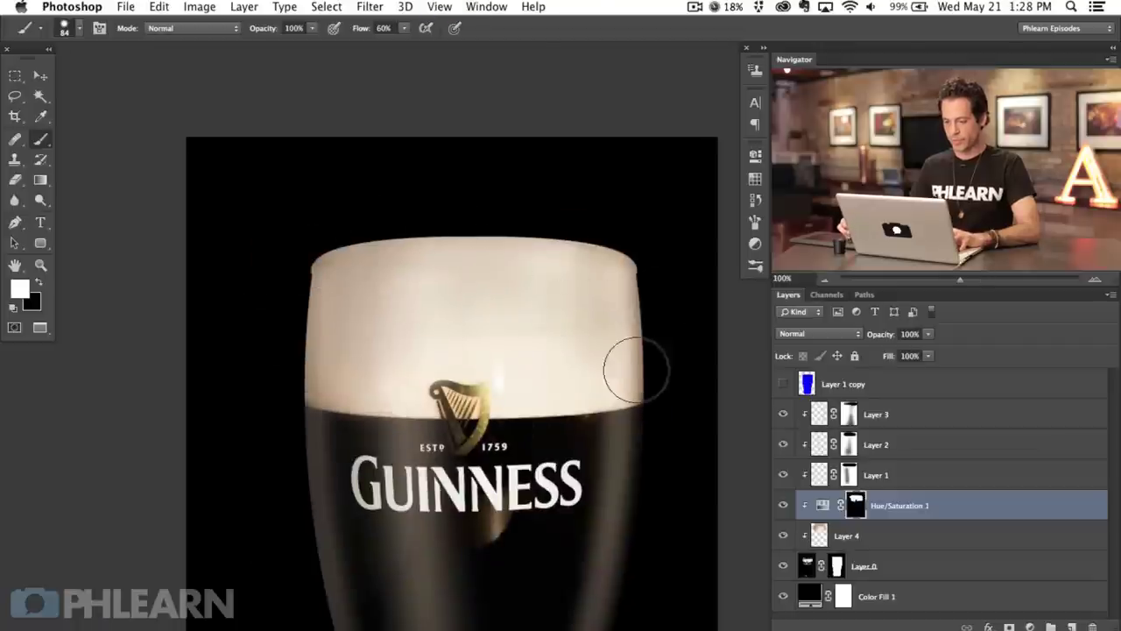
{"action": "key", "text": "super+minus"}
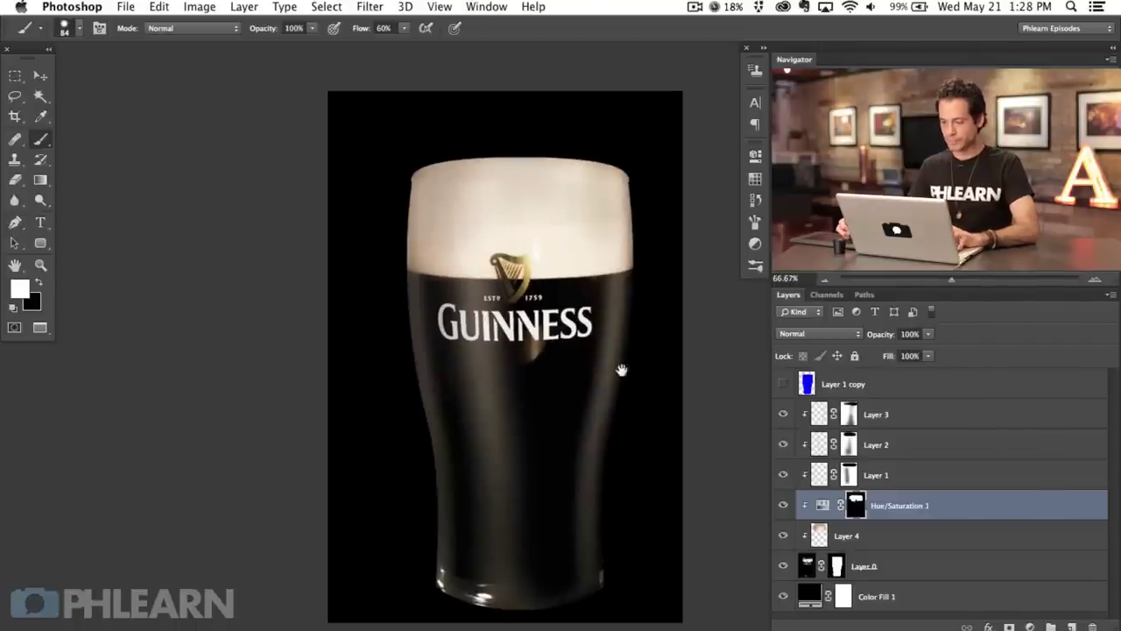
Step: Toggle Layer 4's visibility to compare the painted foam with the original rim and foam of the glass
{"action": "left_click", "coordinate": [783, 536]}
{"action": "left_click", "coordinate": [783, 536]}
{"action": "left_click", "coordinate": [810, 535]}
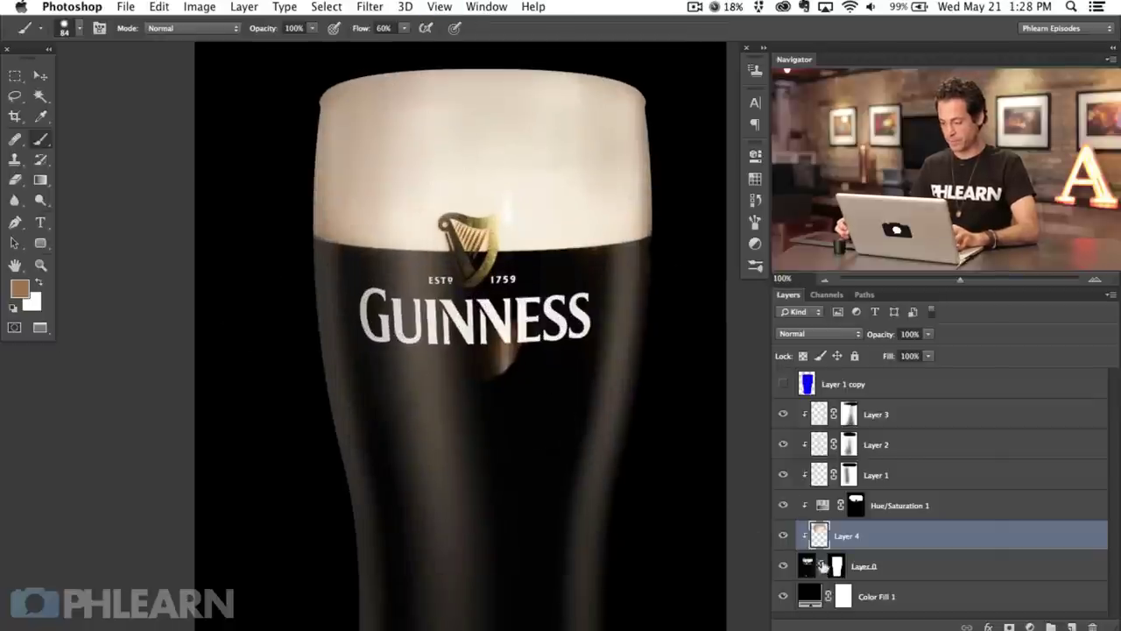
{"action": "left_click", "coordinate": [784, 536]}
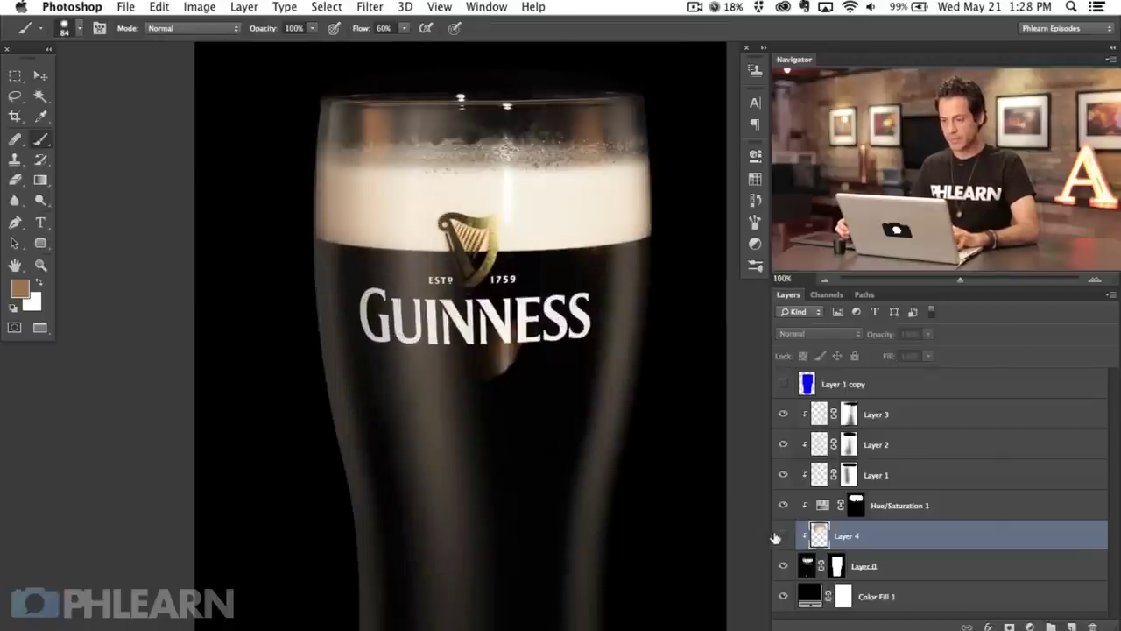
{"action": "left_click_drag", "start_coordinate": [625, 438], "coordinate": [601, 551]}
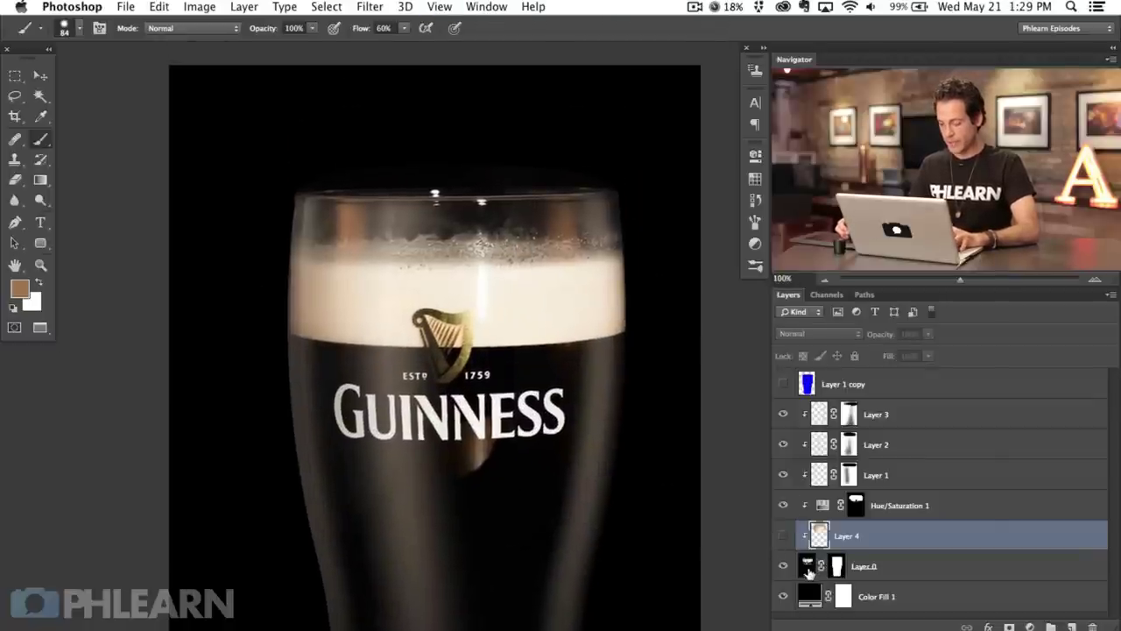
Step: Duplicate Layer 0 with its mask, clip the copy to Layer 0 below Layer 4, and show Layer 4
{"action": "left_click", "coordinate": [837, 568]}
{"action": "key", "text": "super+j"}
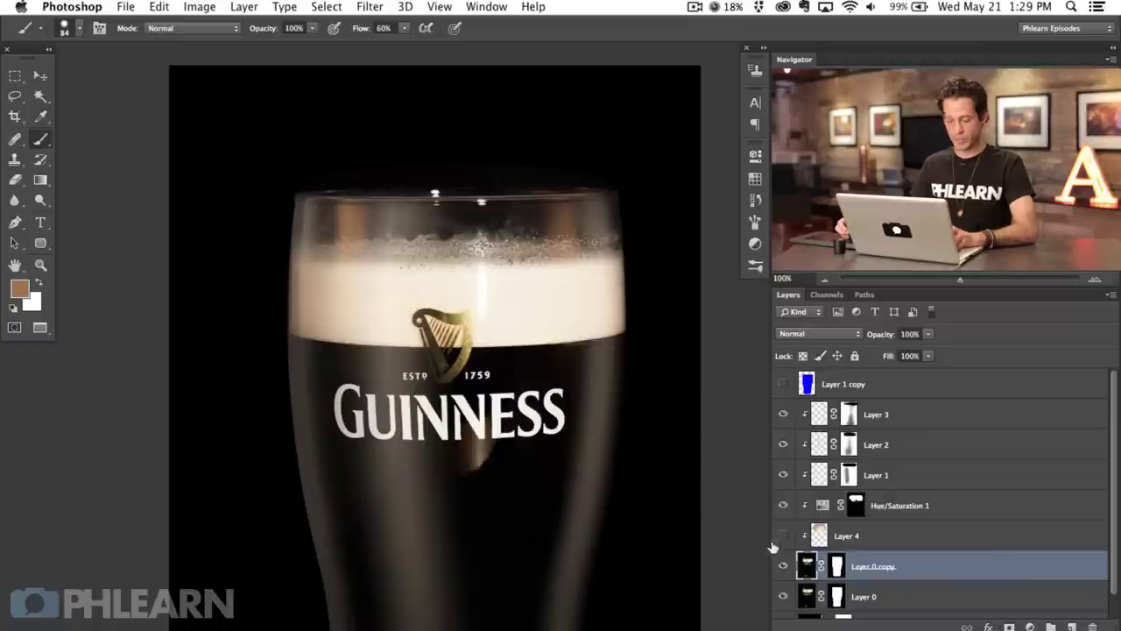
{"action": "left_click", "coordinate": [821, 569], "text": "alt"}
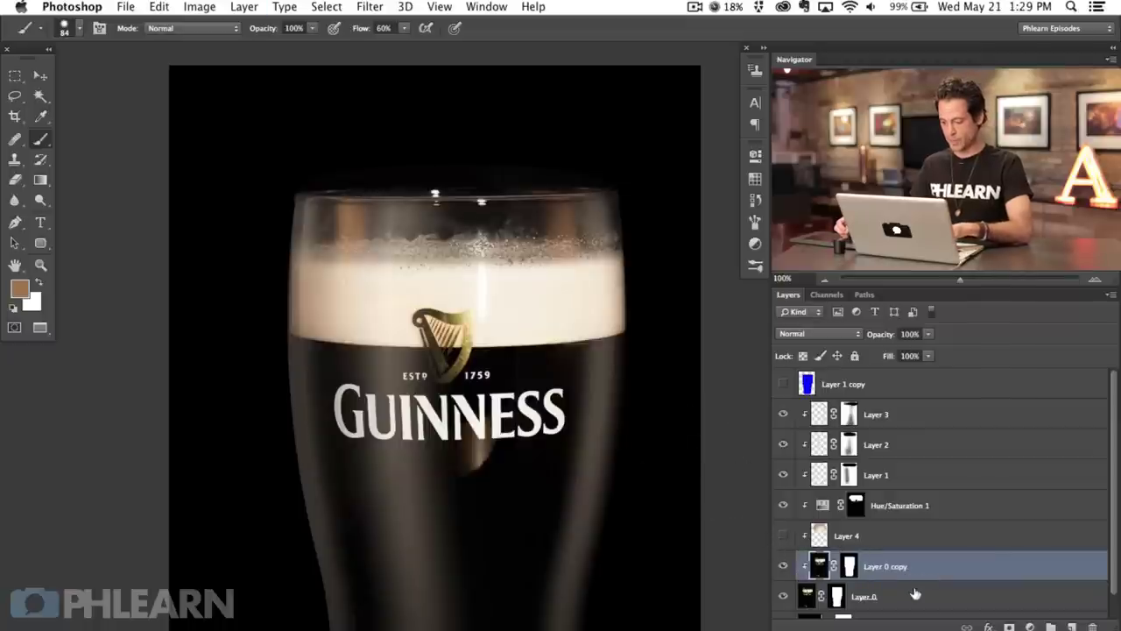
{"action": "left_click", "coordinate": [782, 537]}
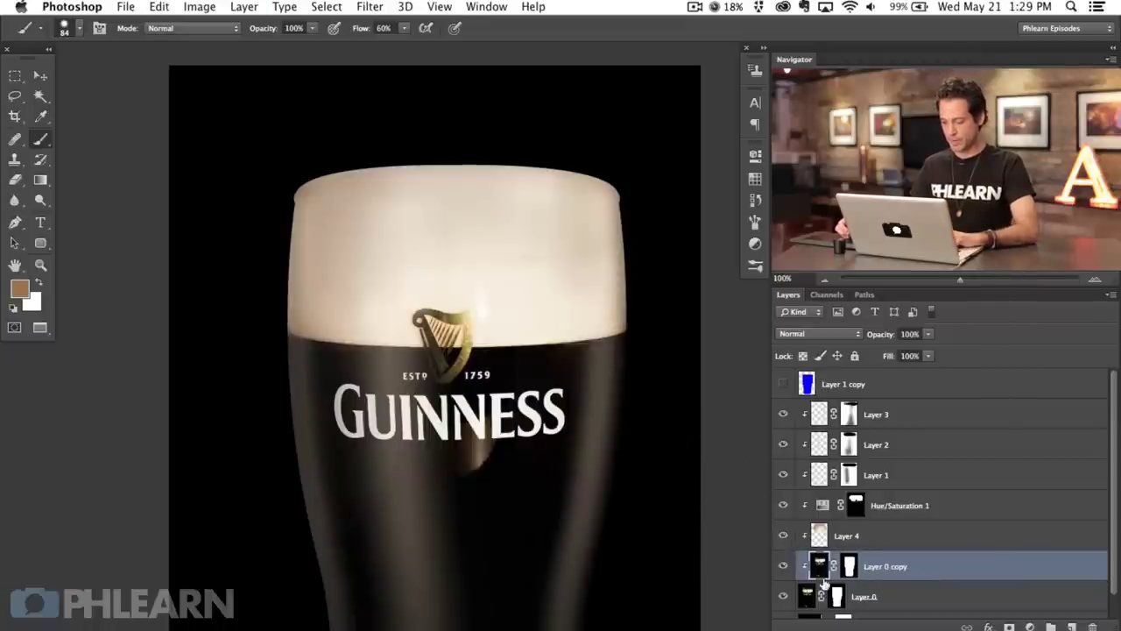
Step: Try shifting the Layer 0 copy with Layer 4 hidden, undo the shift and show Layer 4 again
{"action": "left_click", "coordinate": [784, 539]}
{"action": "key", "text": "v"}
{"action": "mouse_move", "coordinate": [616, 493]}
{"action": "left_mouse_down"}
{"action": "mouse_move", "coordinate": [570, 539]}
{"action": "mouse_move", "coordinate": [630, 559]}
{"action": "mouse_move", "coordinate": [652, 464]}
{"action": "mouse_move", "coordinate": [605, 553]}
{"action": "mouse_move", "coordinate": [578, 498]}
{"action": "mouse_move", "coordinate": [631, 503]}
{"action": "left_mouse_up"}
{"action": "key", "text": "super+z"}
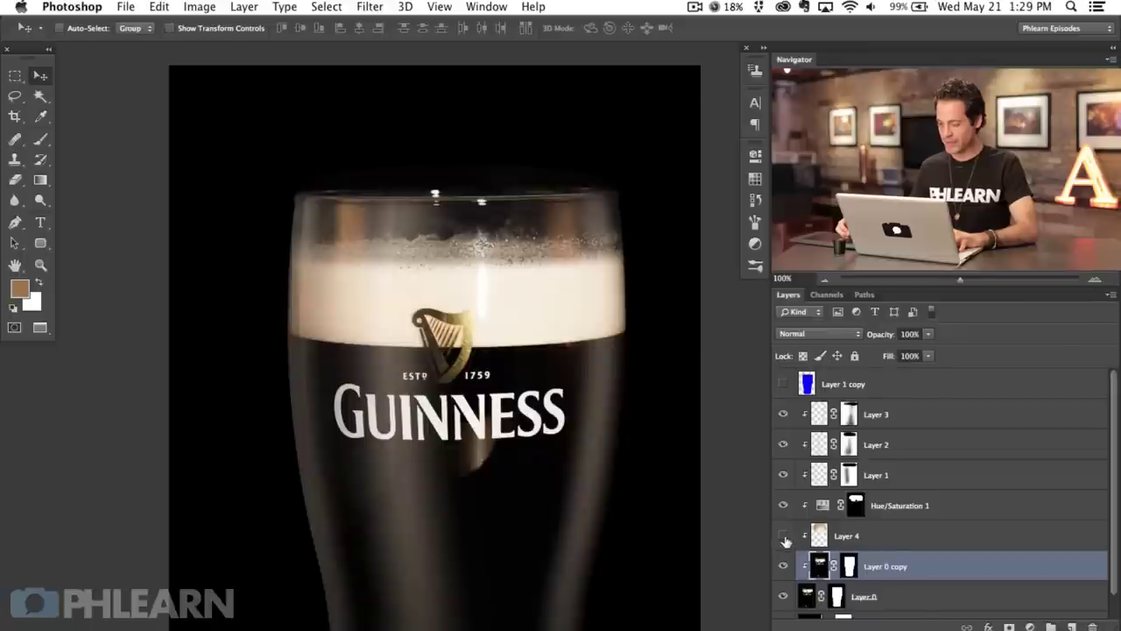
{"action": "left_click", "coordinate": [784, 537]}
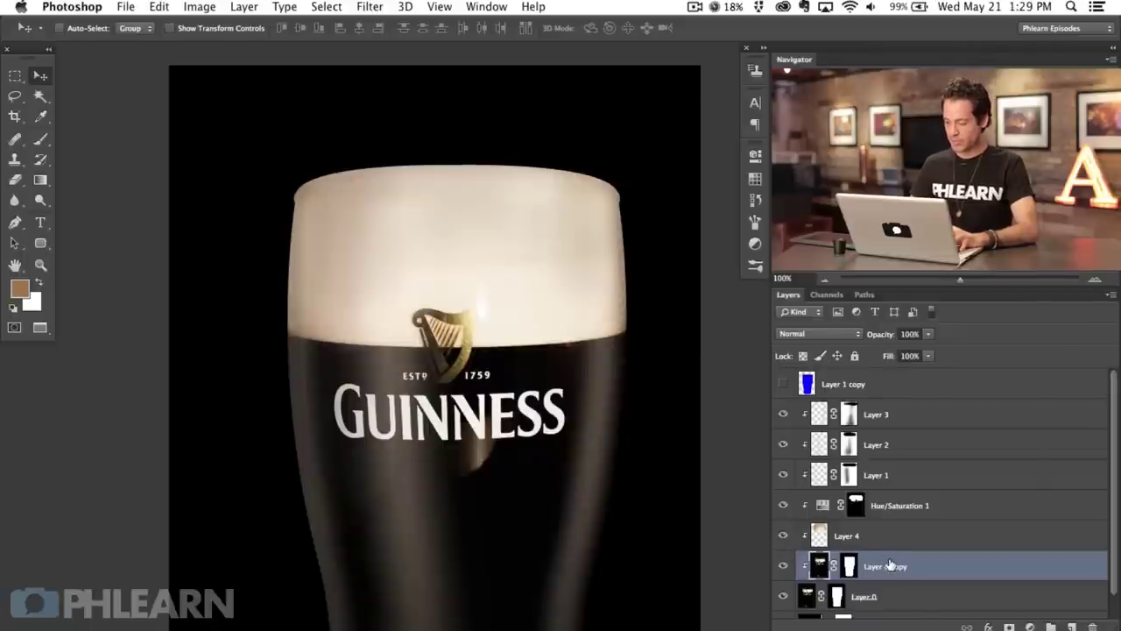
Step: Bring the Layer 0 copy above Layer 4 in the stack and undo a trial shift of it on the canvas
{"action": "key", "text": "super+bracketright"}
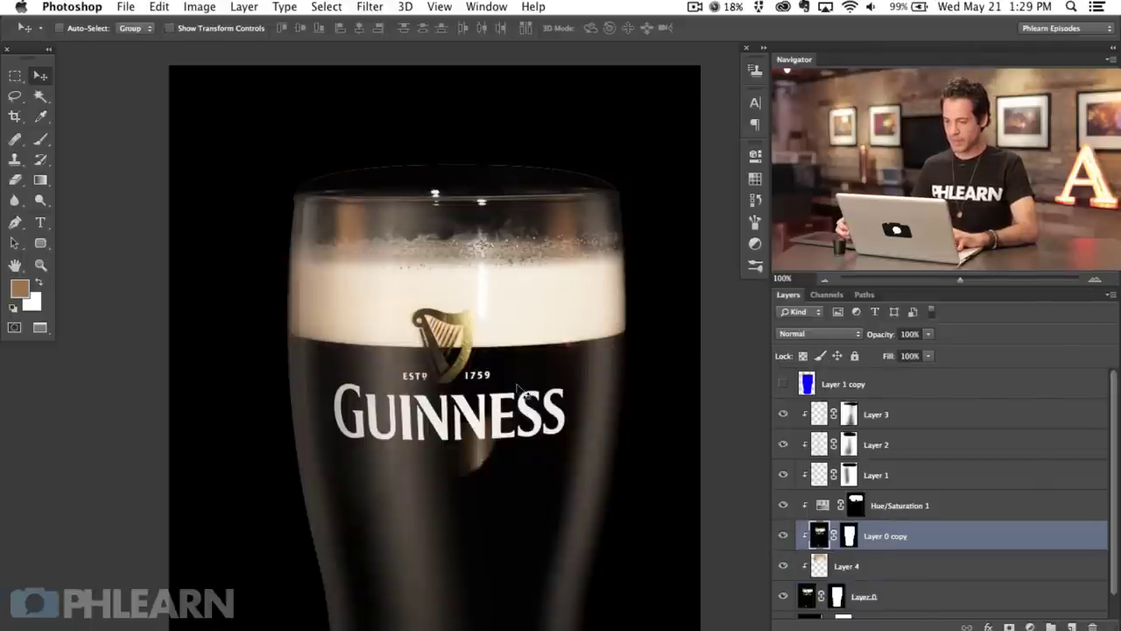
{"action": "left_click_drag", "start_coordinate": [498, 386], "coordinate": [467, 380]}
{"action": "left_click_drag", "start_coordinate": [487, 320], "coordinate": [488, 389]}
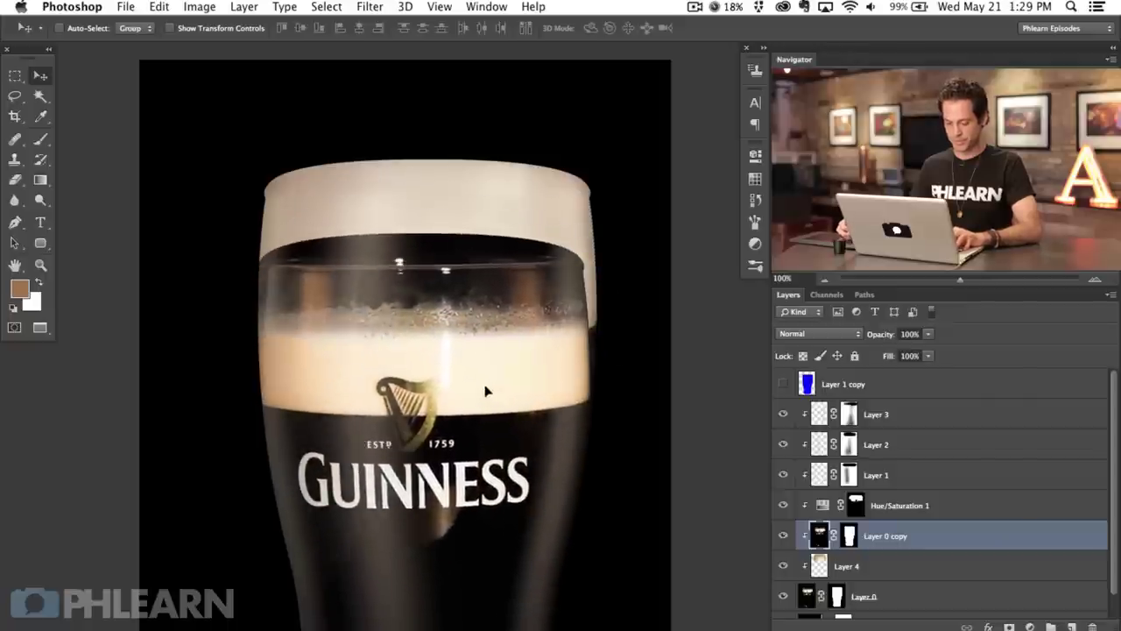
{"action": "key", "text": "super+z"}
Step: Set the Layer 0 copy's blend mode to Soft Light and compare the foam with and without it
{"action": "left_click", "coordinate": [805, 335]}
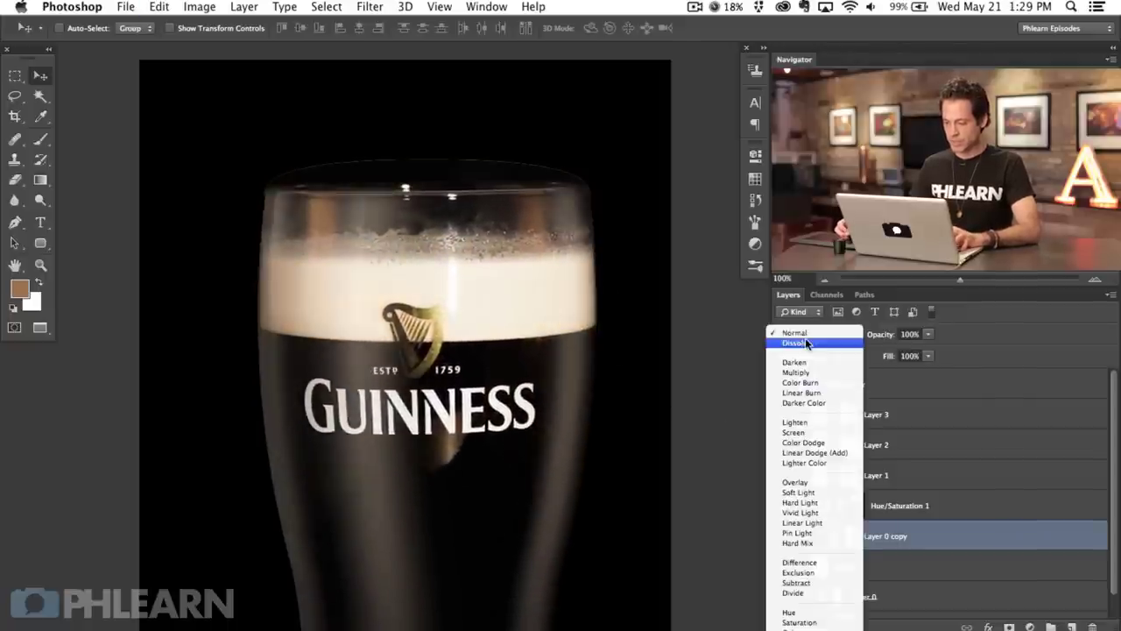
{"action": "left_click", "coordinate": [819, 494]}
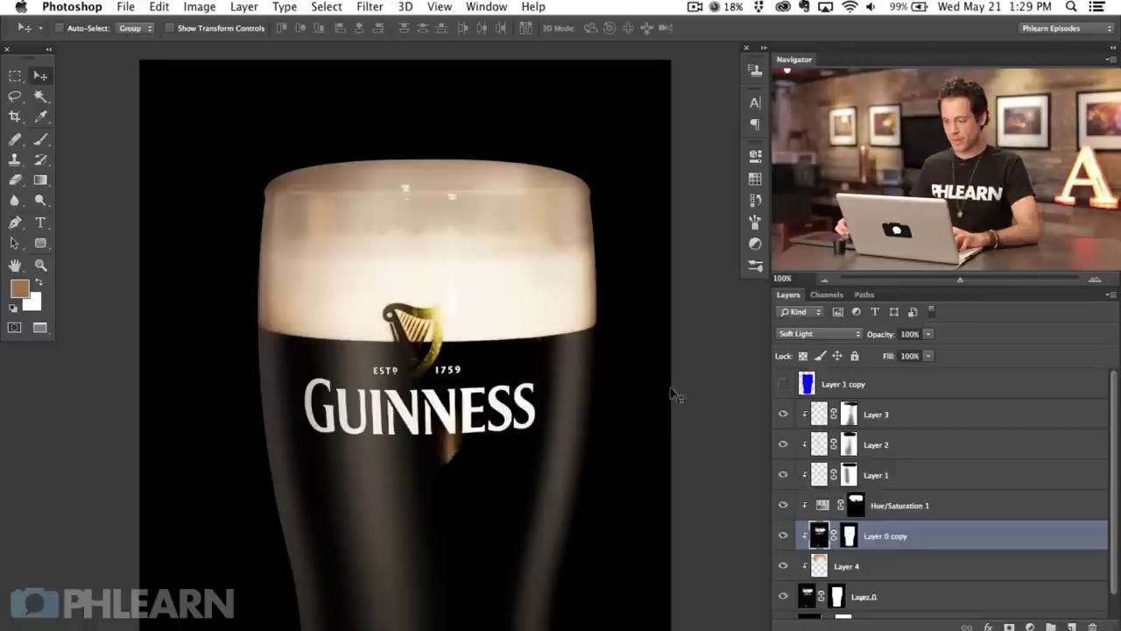
{"action": "left_click", "coordinate": [779, 534]}
{"action": "left_click", "coordinate": [780, 534]}
{"action": "left_click", "coordinate": [780, 533]}
{"action": "left_click", "coordinate": [780, 534]}
{"action": "left_click", "coordinate": [780, 534]}
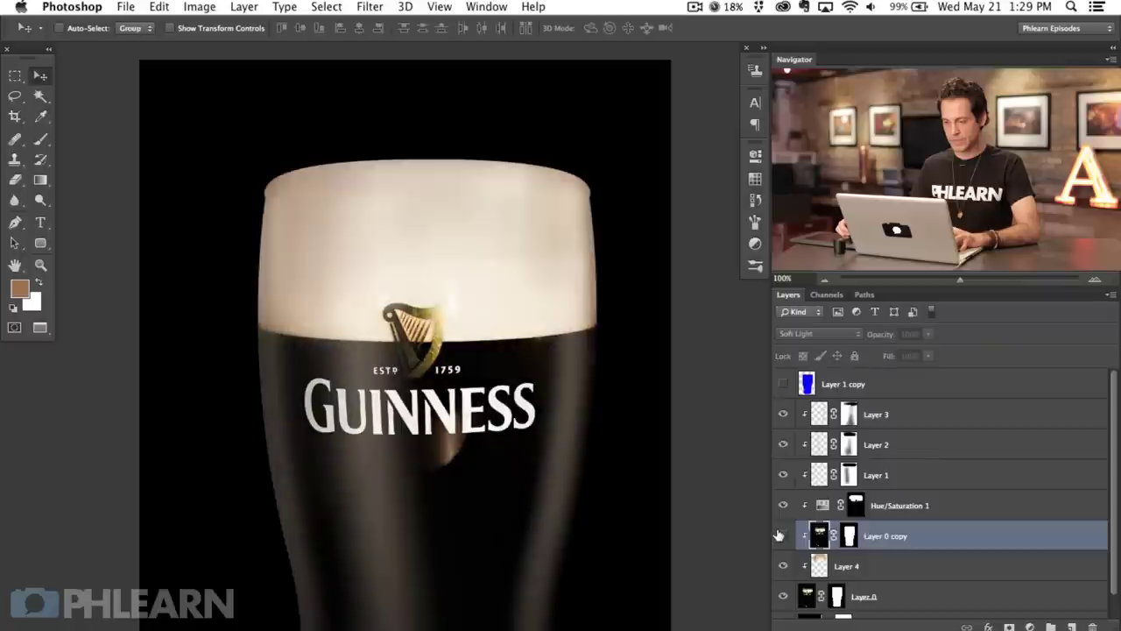
{"action": "left_click", "coordinate": [780, 534]}
Step: Desaturate the Layer 0 copy with Hue/Saturation at Saturation -73 and toggle its visibility to compare
{"action": "key", "text": "super+u"}
{"action": "left_click_drag", "start_coordinate": [143, 346], "coordinate": [86, 346]}
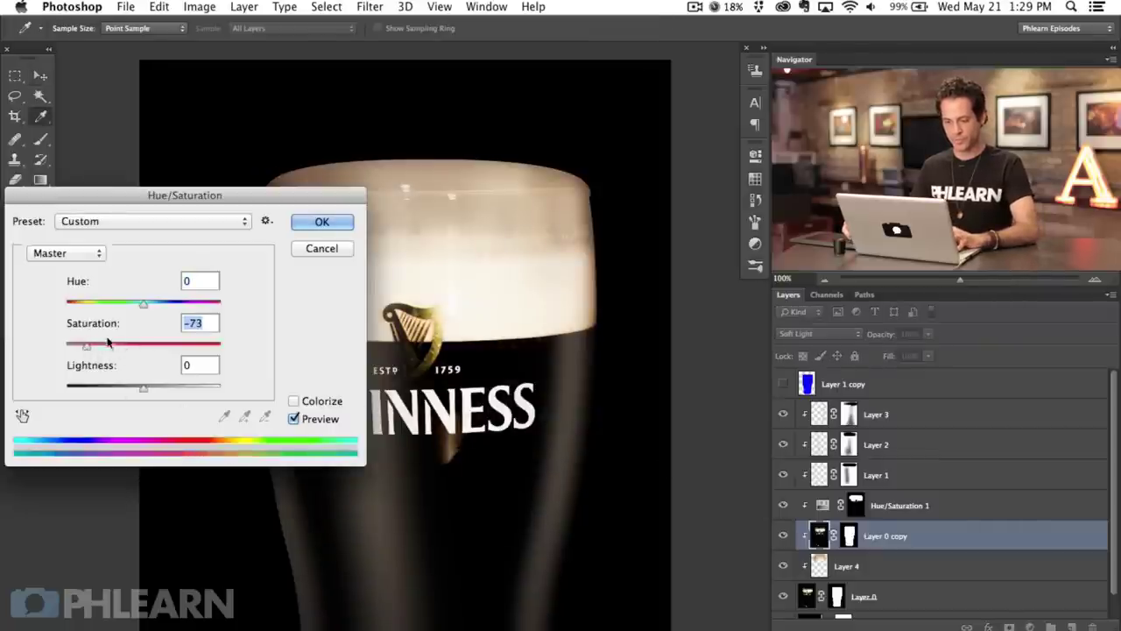
{"action": "key", "text": "Return"}
{"action": "key", "text": "v"}
{"action": "left_click", "coordinate": [782, 535]}
{"action": "left_click", "coordinate": [782, 536]}
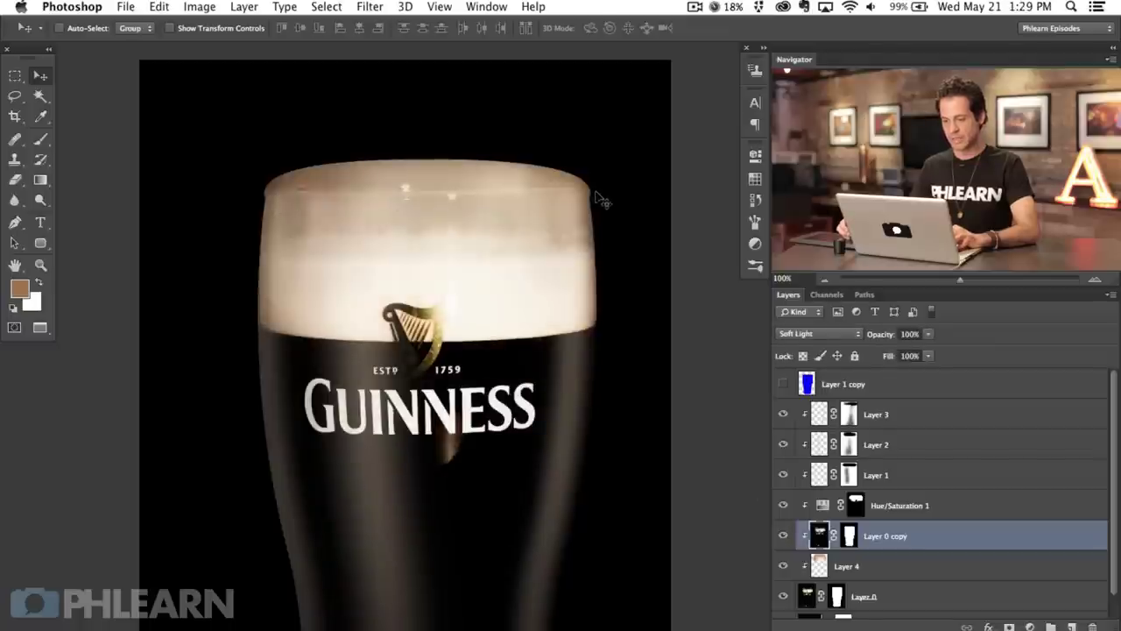
{"action": "left_click", "coordinate": [784, 535]}
{"action": "left_click", "coordinate": [783, 535]}
{"action": "left_click", "coordinate": [783, 535]}
{"action": "left_click", "coordinate": [783, 535]}
Step: Set the Layer 0 copy's blend mode to Screen and compare the foam with and without it
{"action": "left_click", "coordinate": [808, 332]}
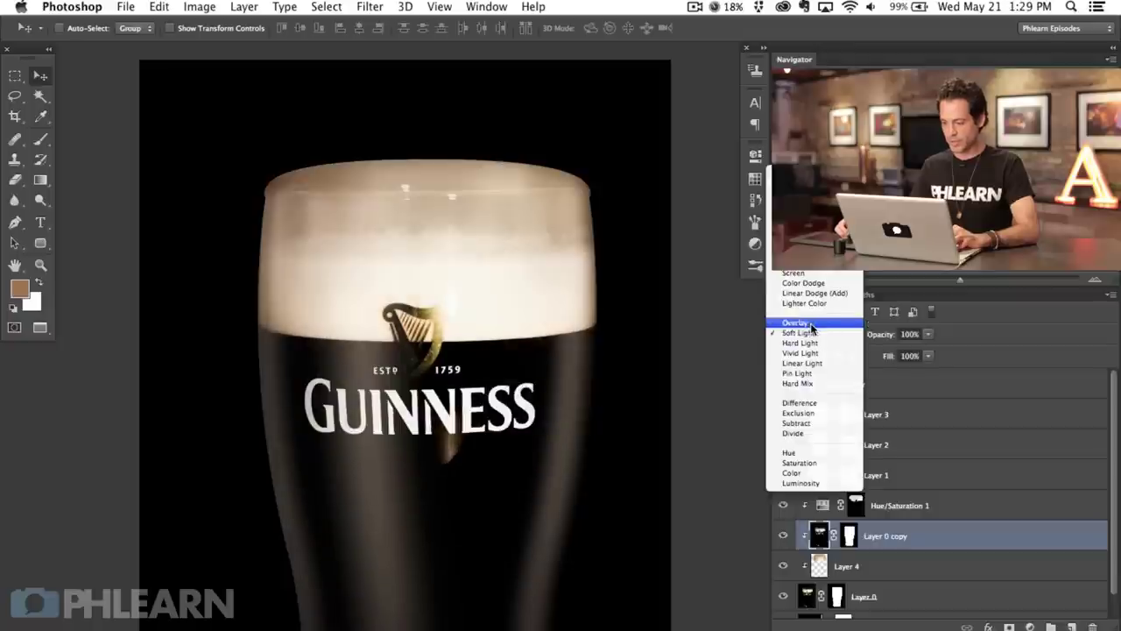
{"action": "left_click", "coordinate": [805, 276]}
{"action": "left_click", "coordinate": [783, 538]}
{"action": "left_click", "coordinate": [783, 538]}
{"action": "left_click", "coordinate": [783, 538]}
{"action": "left_click", "coordinate": [783, 538]}
{"action": "left_click", "coordinate": [783, 538]}
{"action": "left_click", "coordinate": [783, 538]}
{"action": "left_click", "coordinate": [783, 538]}
{"action": "left_click", "coordinate": [783, 538]}
Step: Fill the Layer 0 copy's mask with black and switch to the Brush tool
{"action": "left_click", "coordinate": [850, 536]}
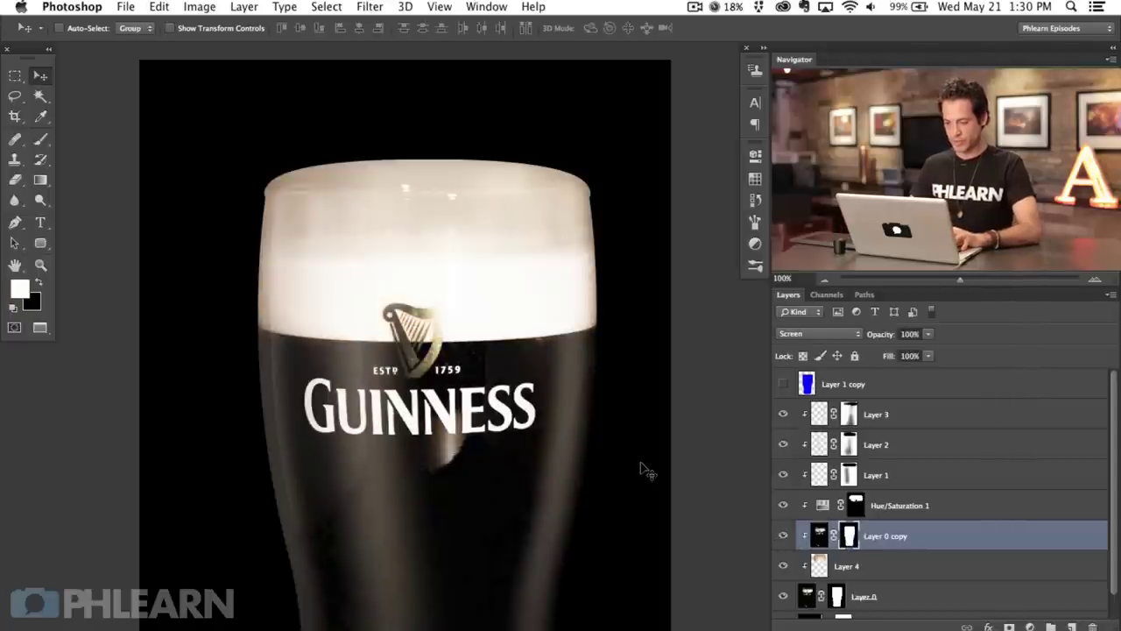
{"action": "key", "text": "super+BackSpace"}
{"action": "key", "text": "b"}
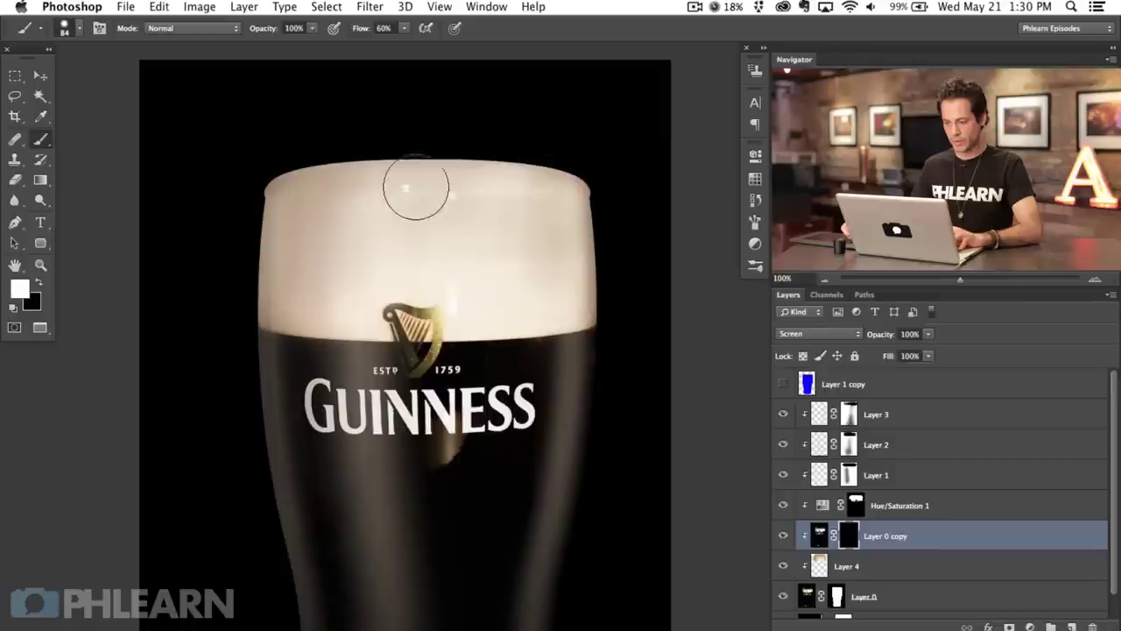
Step: Paint white on the Layer 0 copy's mask along the rim and foam edge with a 154-pixel brush at 20% flow
{"action": "key", "text": "bracketright"}
{"action": "key", "text": "bracketright"}
{"action": "key", "text": "bracketright"}
{"action": "key", "text": "bracketright"}
{"action": "key", "text": "bracketright"}
{"action": "key", "text": "bracketright"}
{"action": "key", "text": "shift+2"}
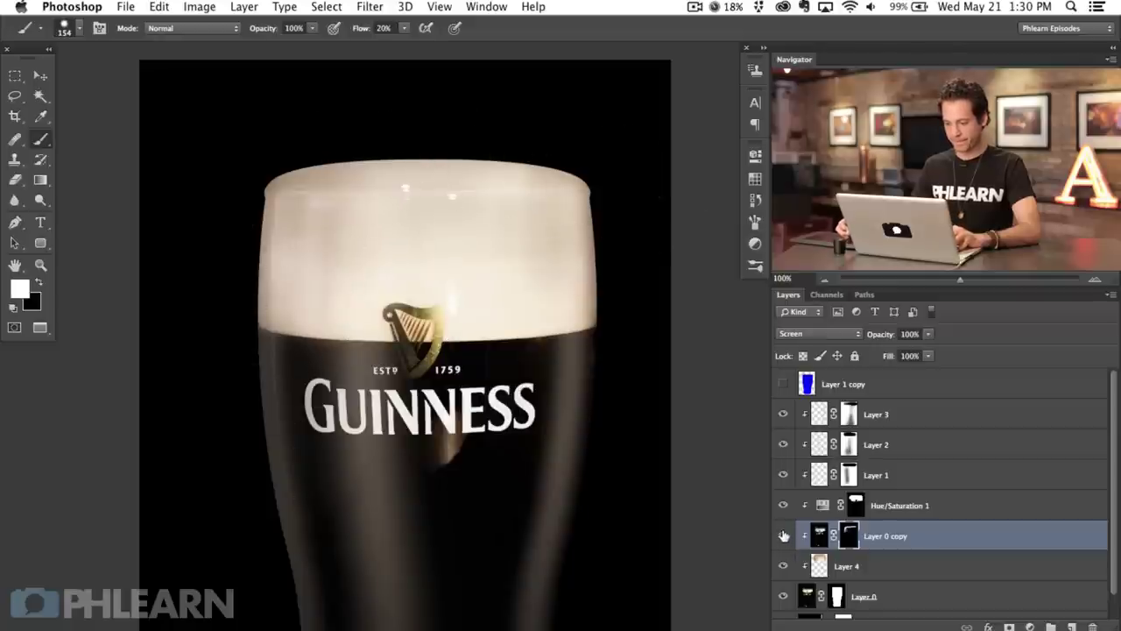
Step: Duplicate the Layer 0 copy as a clipped layer, set it to Soft Light and fill its mask with black
{"action": "scroll", "coordinate": [559, 506], "scroll_direction": "down", "scroll_amount": 3}
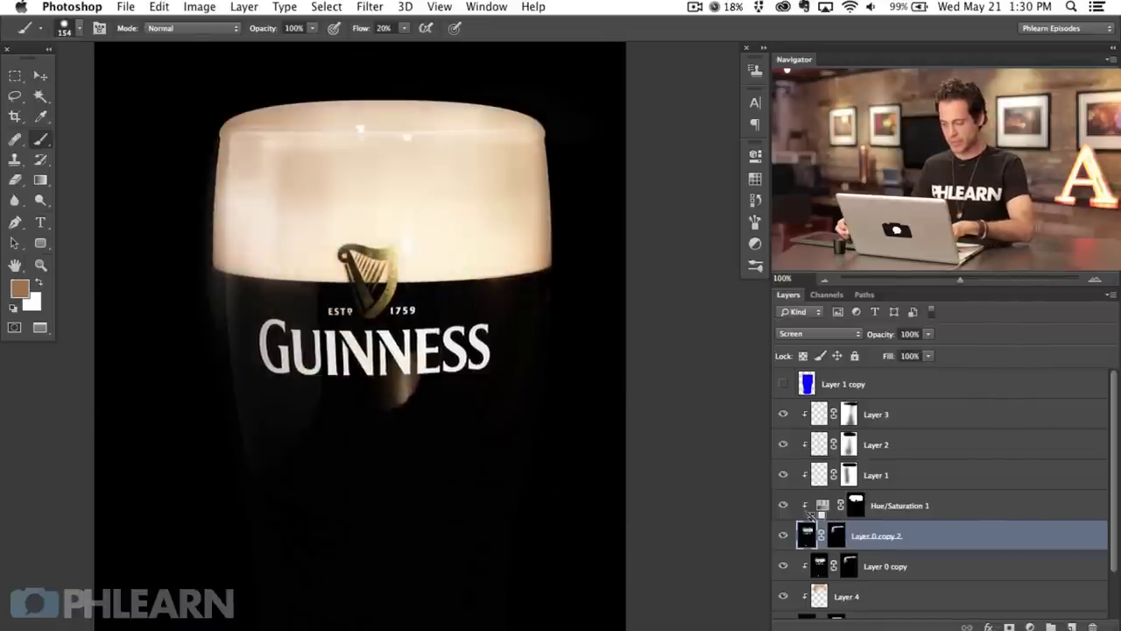
{"action": "key", "text": "super+j"}
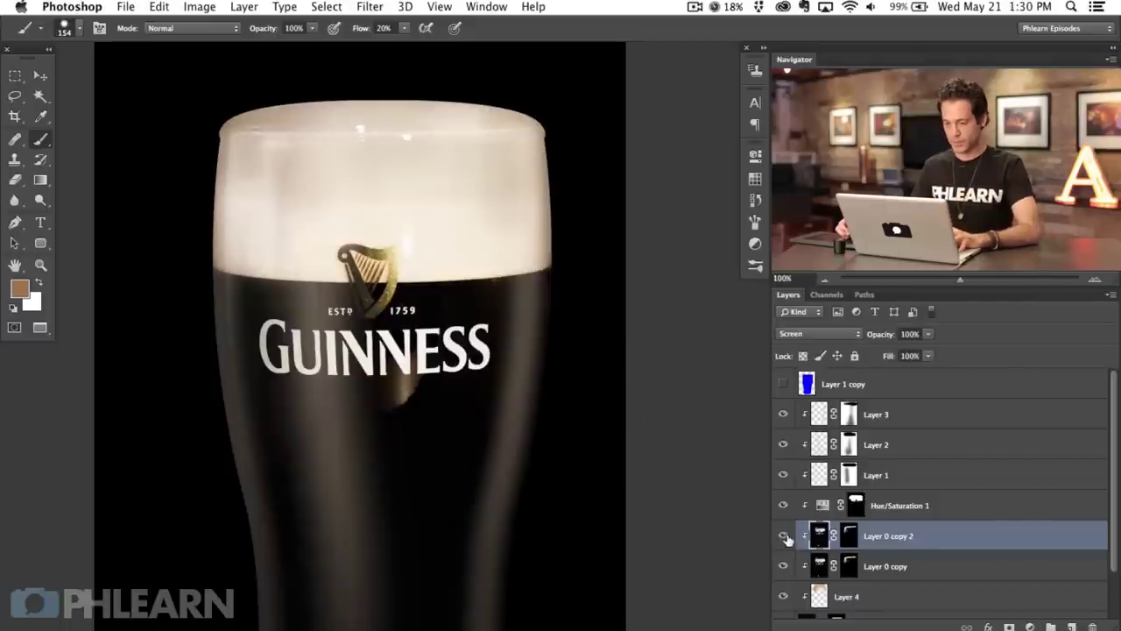
{"action": "left_click", "coordinate": [815, 339]}
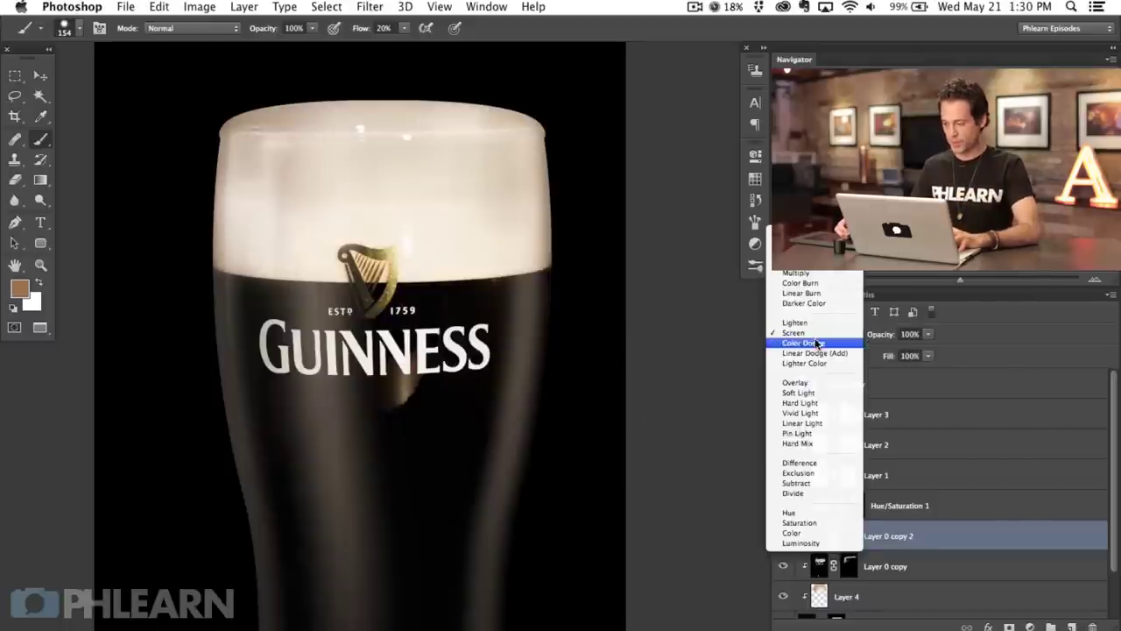
{"action": "left_click", "coordinate": [820, 393]}
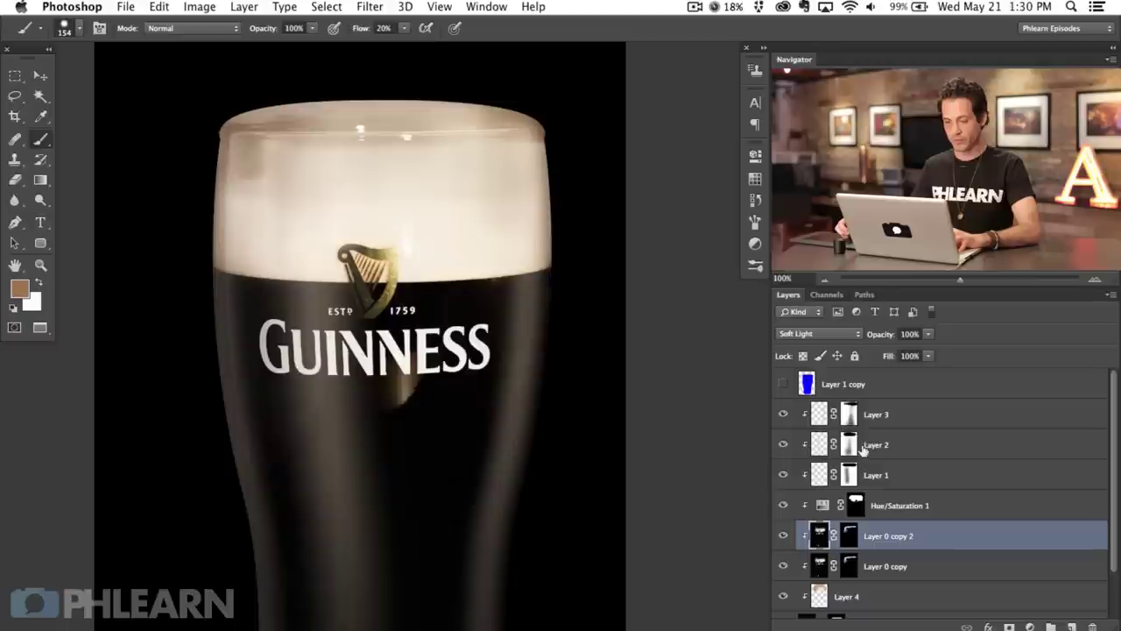
{"action": "left_click", "coordinate": [850, 536]}
{"action": "key", "text": "super+BackSpace"}
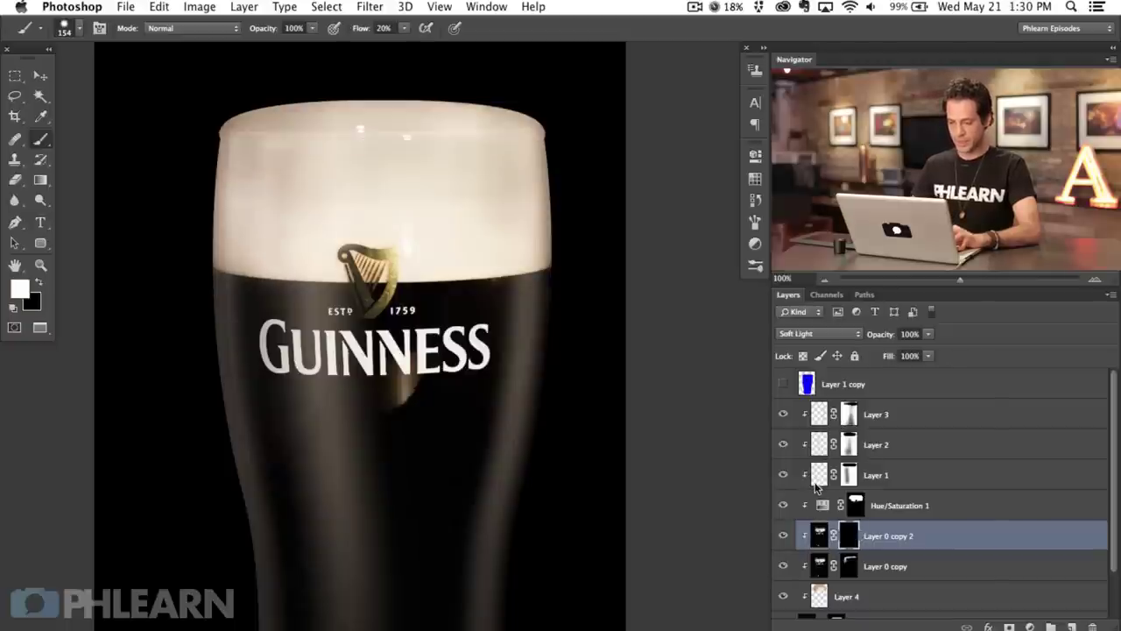
Step: Paint white on the Layer 0 copy 2 mask just below the glass rim with a 50-pixel brush at 20% flow
{"action": "scroll", "coordinate": [561, 443], "scroll_direction": "up", "scroll_amount": 3}
{"action": "scroll", "coordinate": [523, 493], "scroll_direction": "up", "scroll_amount": 8}
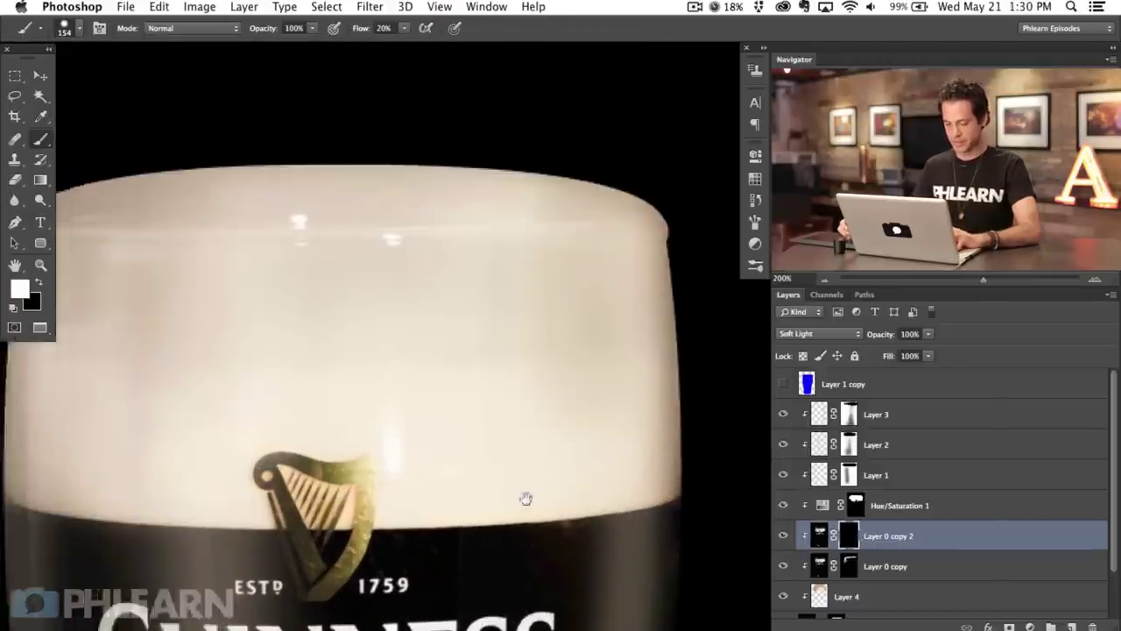
{"action": "left_click_drag", "start_coordinate": [538, 263], "coordinate": [491, 293]}
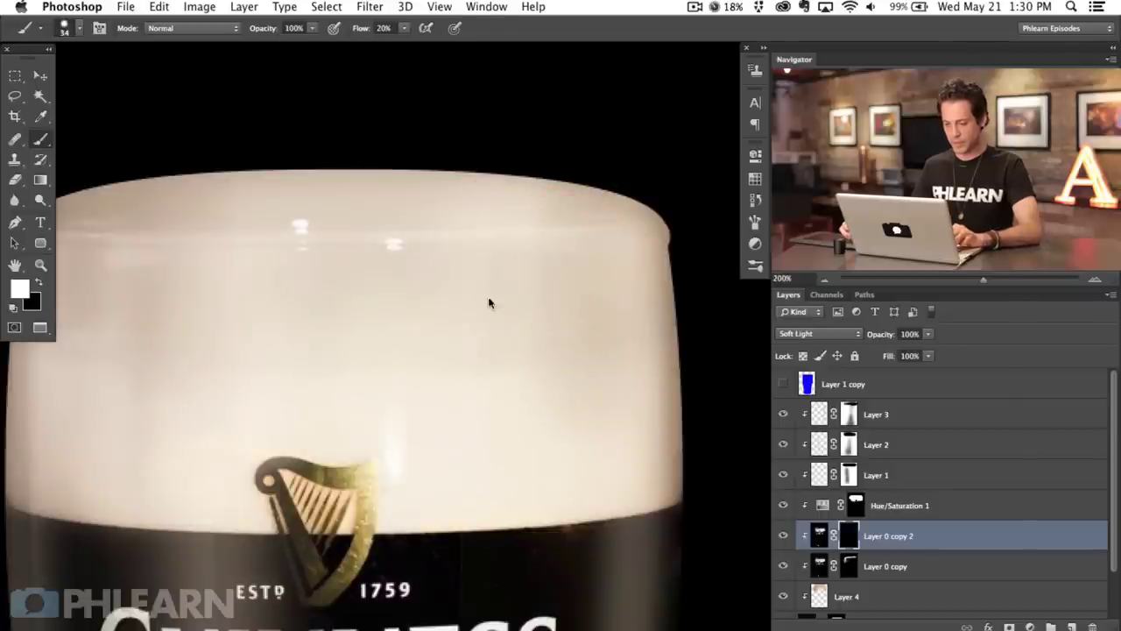
{"action": "key", "text": "bracketright"}
{"action": "key", "text": "bracketright"}
{"action": "mouse_move", "coordinate": [556, 244]}
{"action": "left_mouse_down"}
{"action": "mouse_move", "coordinate": [619, 253]}
{"action": "mouse_move", "coordinate": [689, 239]}
{"action": "mouse_move", "coordinate": [528, 268]}
{"action": "mouse_move", "coordinate": [482, 261]}
{"action": "mouse_move", "coordinate": [537, 257]}
{"action": "left_mouse_up"}
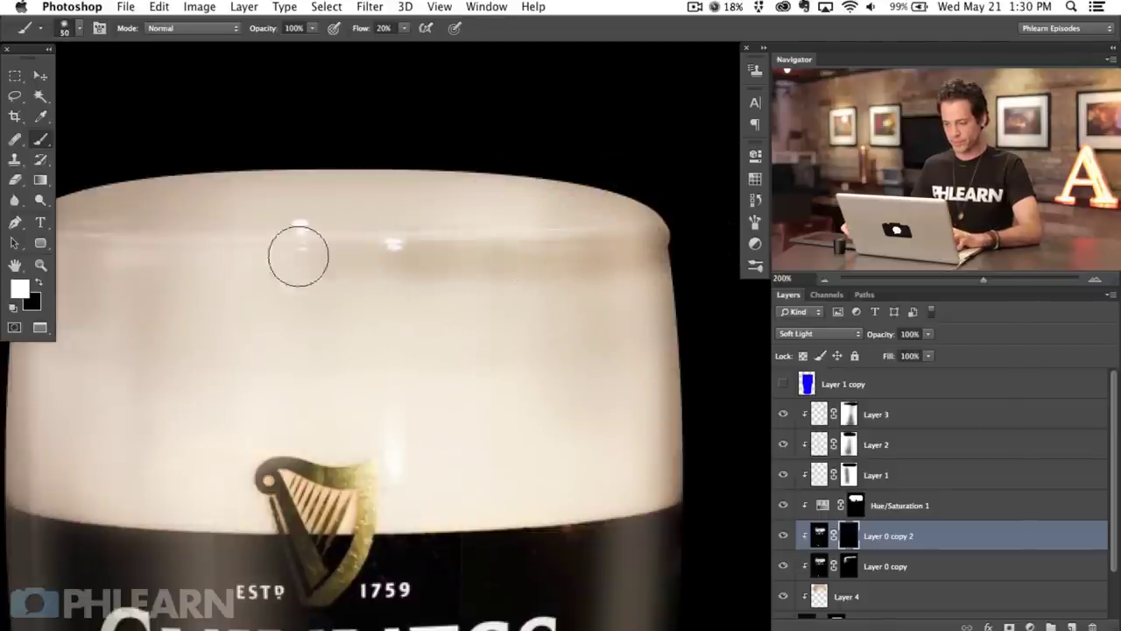
{"action": "mouse_move", "coordinate": [307, 272]}
{"action": "left_mouse_down"}
{"action": "mouse_move", "coordinate": [494, 256]}
{"action": "mouse_move", "coordinate": [205, 251]}
{"action": "mouse_move", "coordinate": [350, 259]}
{"action": "mouse_move", "coordinate": [293, 268]}
{"action": "left_mouse_up"}
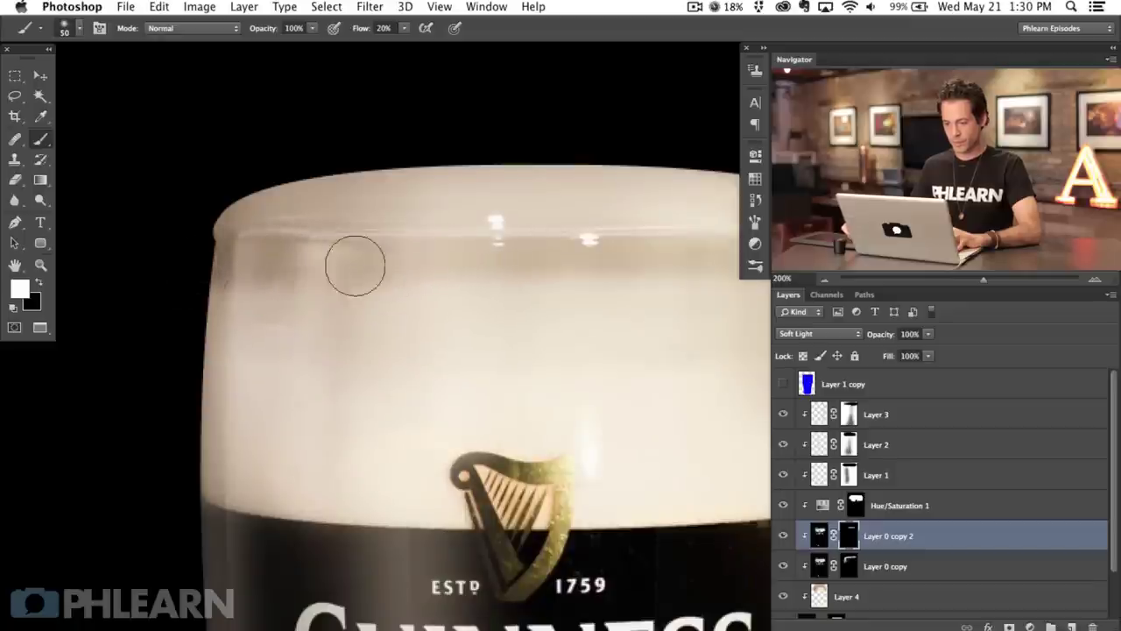
{"action": "left_click_drag", "start_coordinate": [453, 296], "coordinate": [374, 301]}
Step: Soften the shading below the rim on the Layer 0 copy 2 mask with a 101-pixel brush, switching to black, and compare the layer's effect
{"action": "key", "text": "super+minus"}
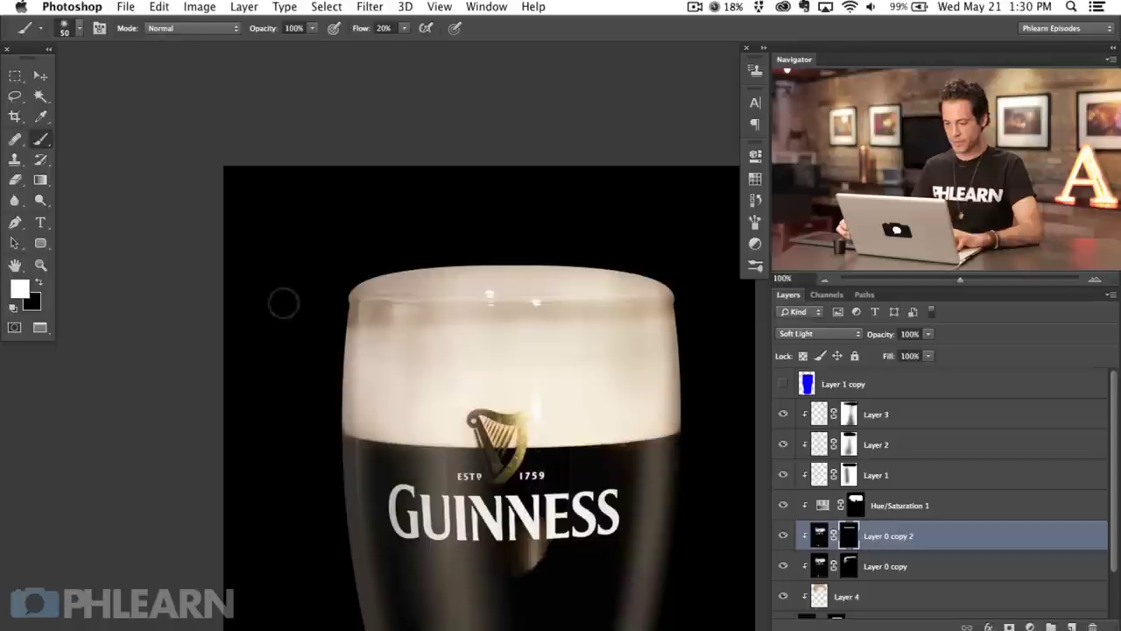
{"action": "key", "text": "bracketright"}
{"action": "key", "text": "bracketright"}
{"action": "key", "text": "bracketright"}
{"action": "key", "text": "bracketright"}
{"action": "key", "text": "bracketright"}
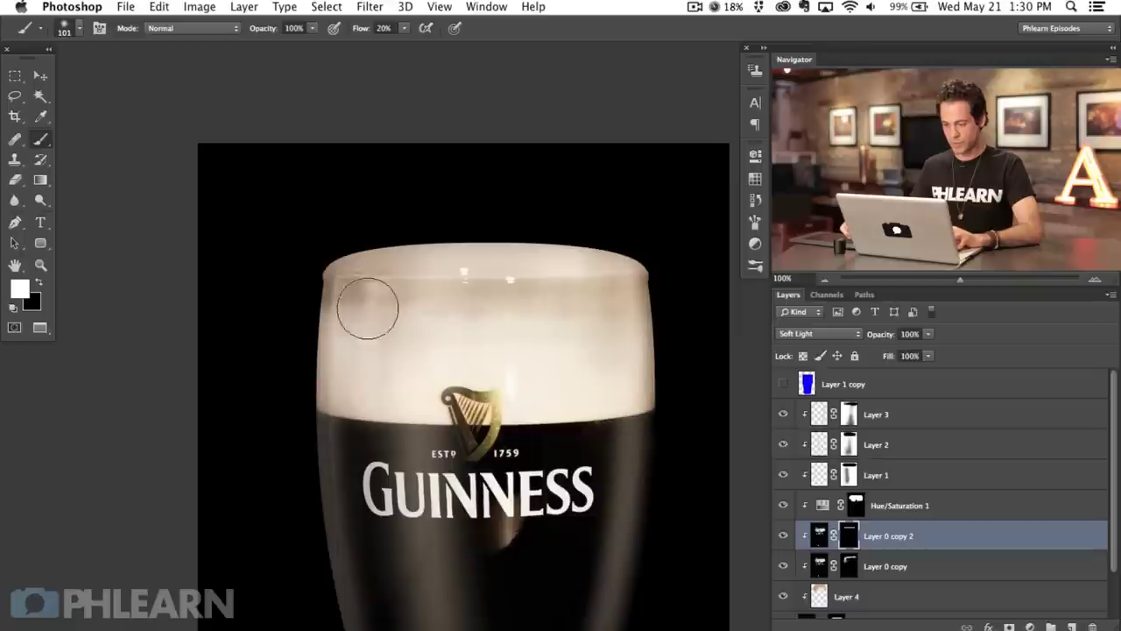
{"action": "key", "text": "x"}
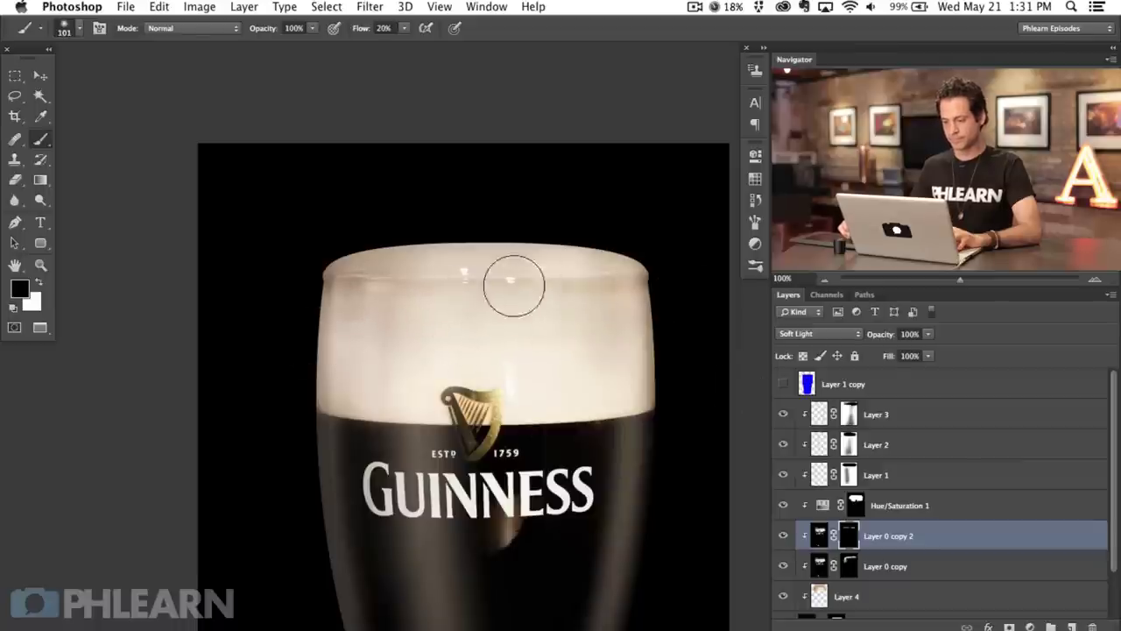
{"action": "left_click", "coordinate": [783, 542]}
{"action": "left_click", "coordinate": [783, 539]}
{"action": "left_click", "coordinate": [784, 536]}
{"action": "left_click", "coordinate": [785, 534]}
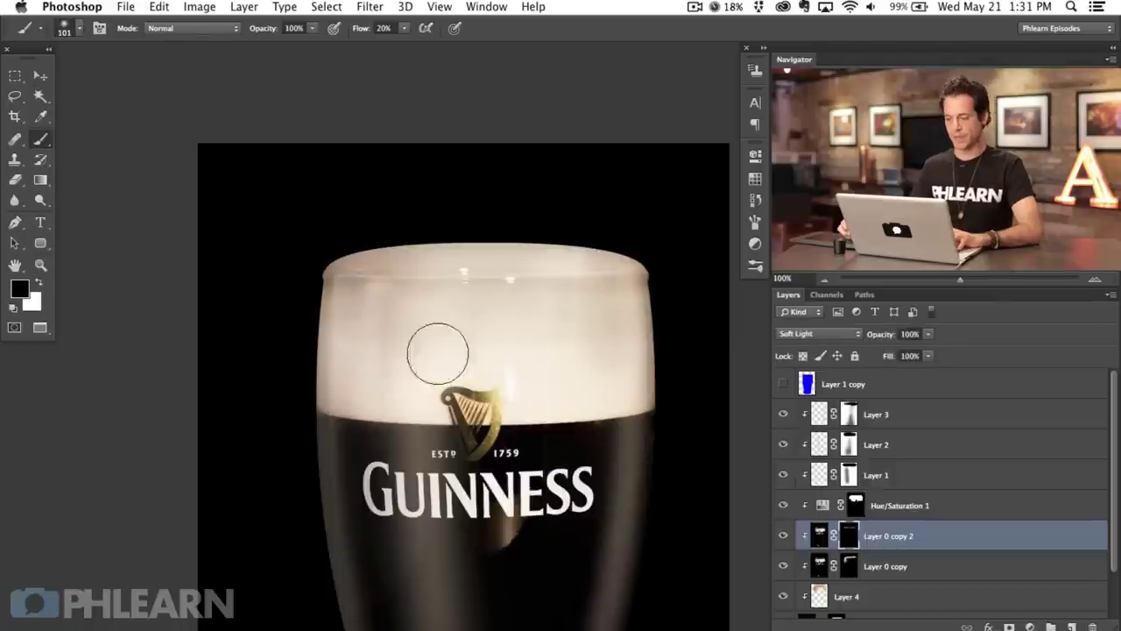
Step: Paint white on the Layer 0 copy 2 mask over the foam's upper corners with a 198-pixel brush at 10% flow, and compare the layer's effect
{"action": "scroll", "coordinate": [525, 377], "scroll_direction": "right", "scroll_amount": 5}
{"action": "scroll", "coordinate": [525, 376], "scroll_direction": "down", "scroll_amount": 3}
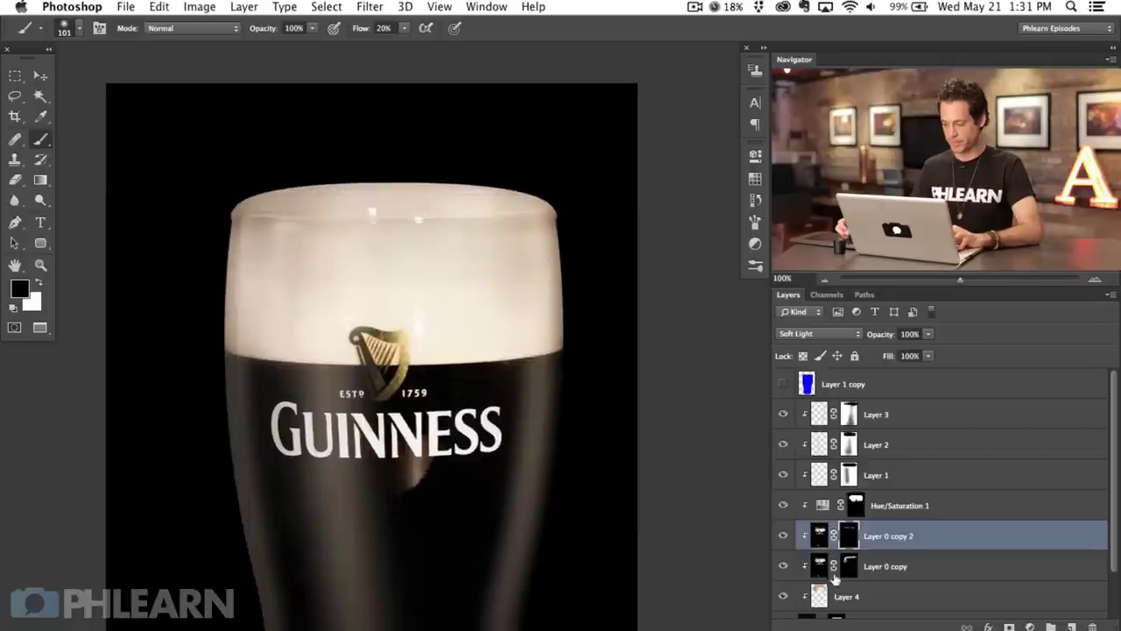
{"action": "left_click_drag", "start_coordinate": [521, 519], "coordinate": [464, 447]}
{"action": "key", "text": "super+minus"}
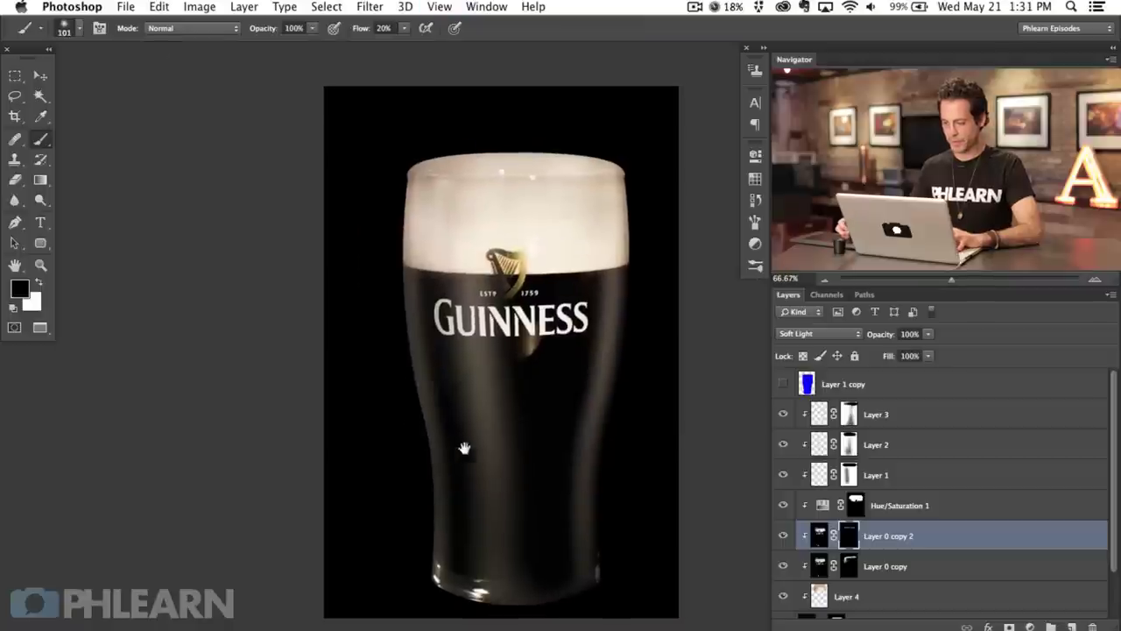
{"action": "key", "text": "x"}
{"action": "key", "text": "shift+1"}
{"action": "mouse_move", "coordinate": [458, 188]}
{"action": "left_mouse_down"}
{"action": "mouse_move", "coordinate": [482, 189]}
{"action": "mouse_move", "coordinate": [435, 190]}
{"action": "left_mouse_up"}
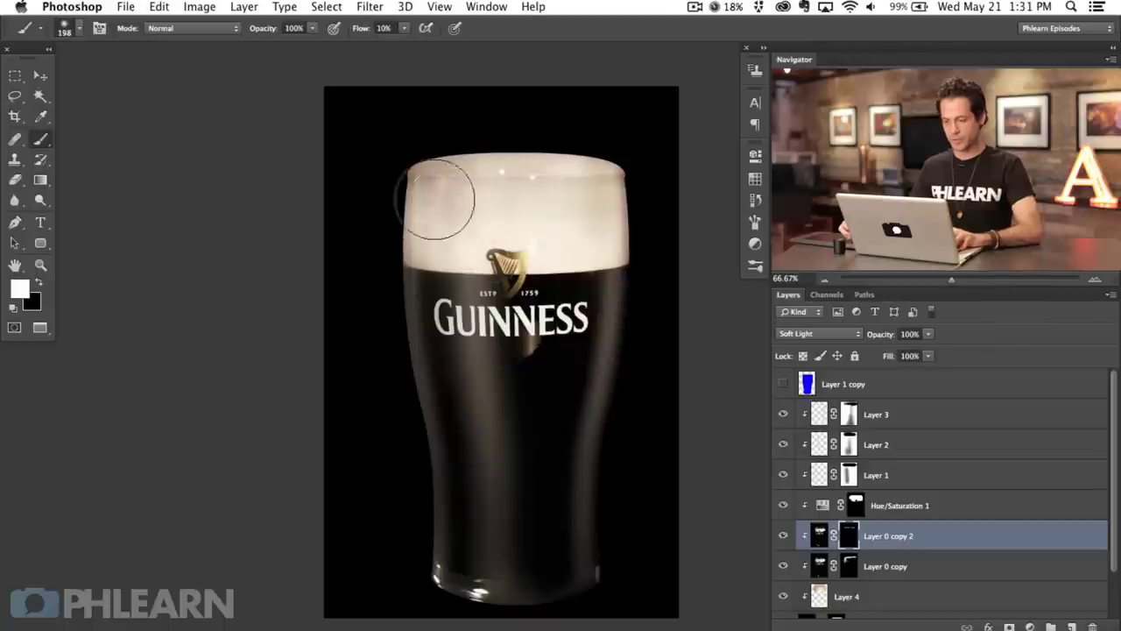
{"action": "mouse_move", "coordinate": [605, 177]}
{"action": "left_mouse_down"}
{"action": "mouse_move", "coordinate": [540, 185]}
{"action": "mouse_move", "coordinate": [605, 194]}
{"action": "mouse_move", "coordinate": [579, 171]}
{"action": "mouse_move", "coordinate": [560, 203]}
{"action": "mouse_move", "coordinate": [623, 191]}
{"action": "mouse_move", "coordinate": [551, 198]}
{"action": "mouse_move", "coordinate": [625, 200]}
{"action": "left_mouse_up"}
{"action": "key", "text": "x"}
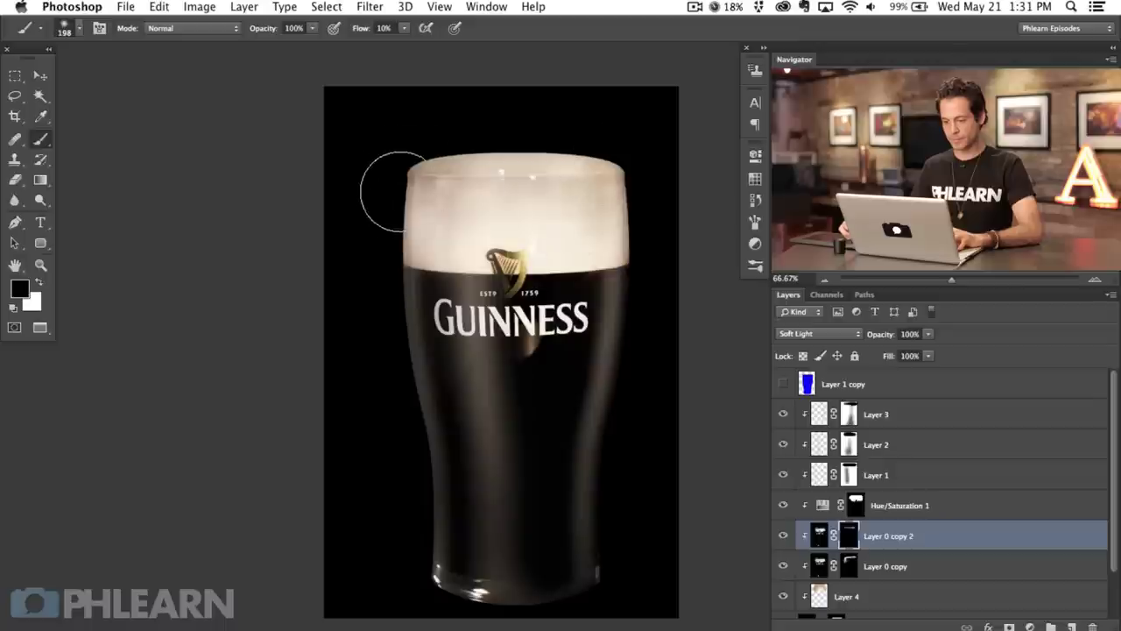
{"action": "left_click", "coordinate": [783, 535]}
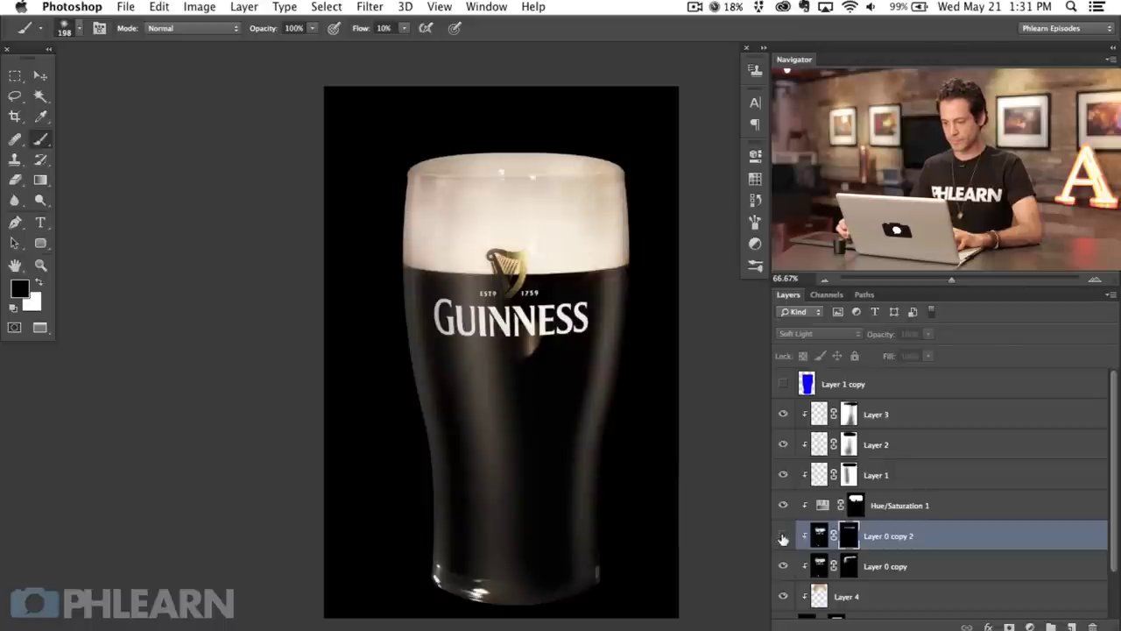
{"action": "left_click", "coordinate": [783, 535]}
Step: Compare the glass with and without the retouching layers from Layer 4 up to Layer 3
{"action": "scroll", "coordinate": [601, 471], "scroll_direction": "right", "scroll_amount": 3}
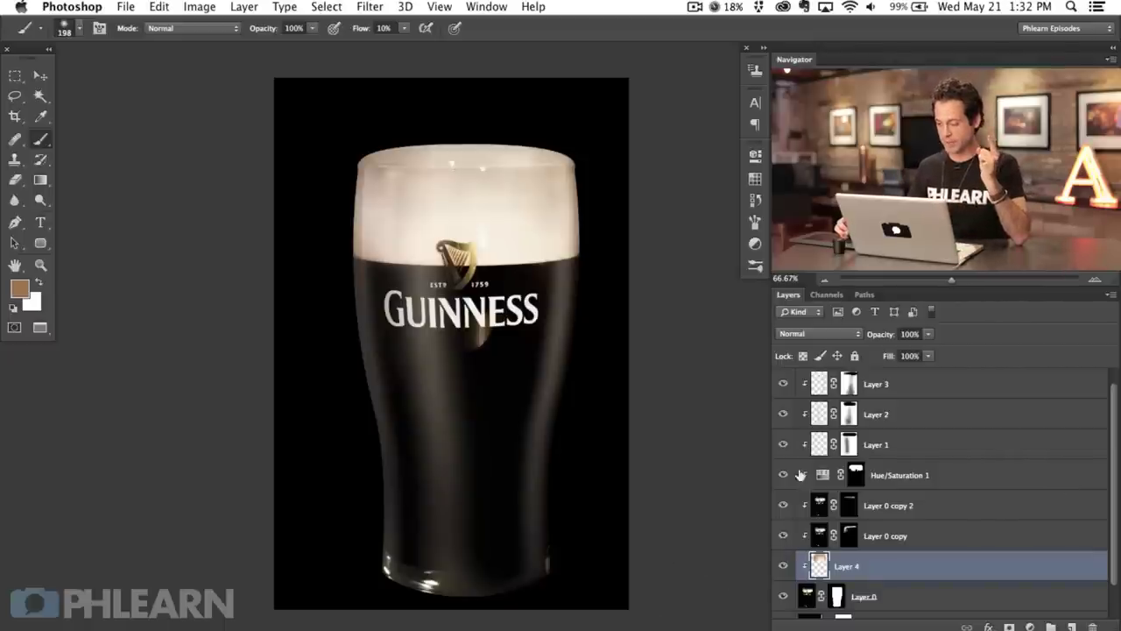
{"action": "left_click", "coordinate": [785, 566]}
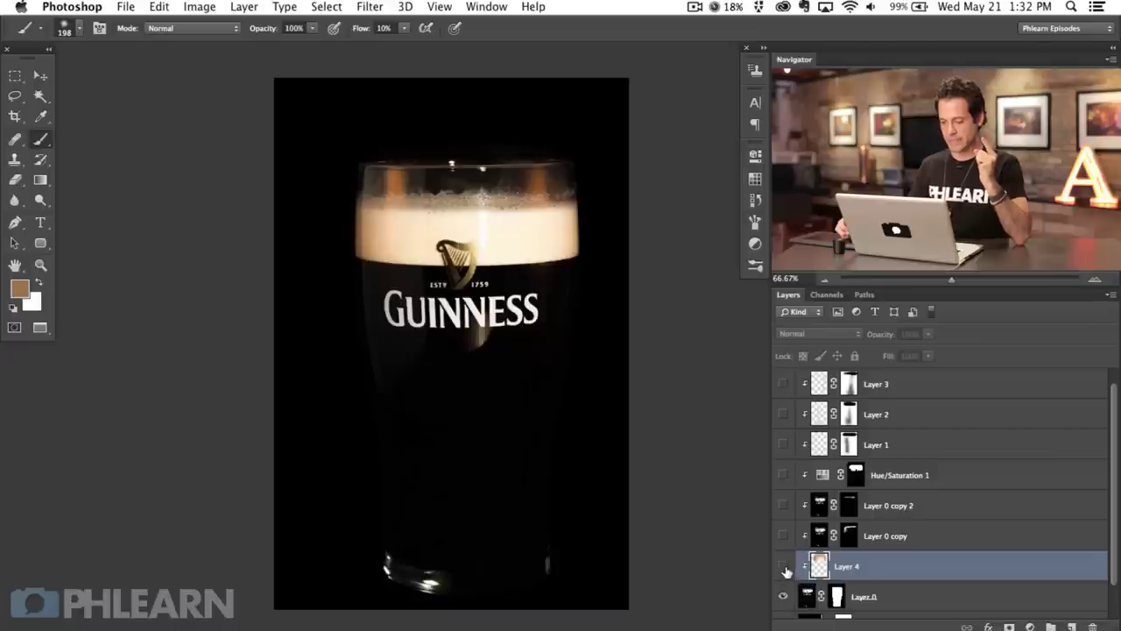
{"action": "key", "text": "ctrl+comma"}
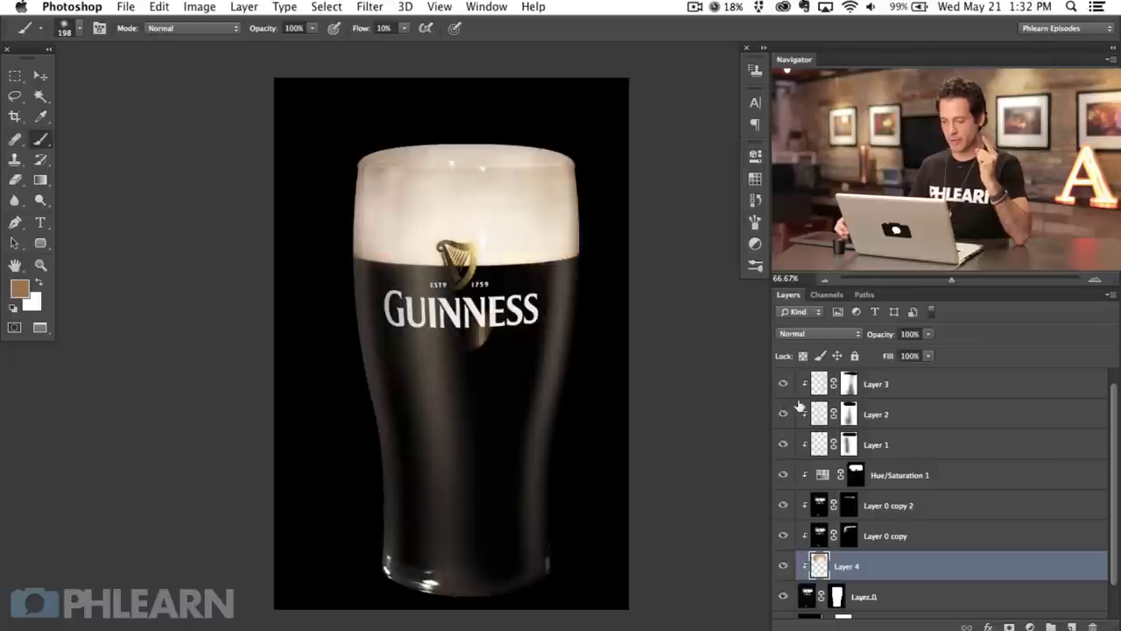